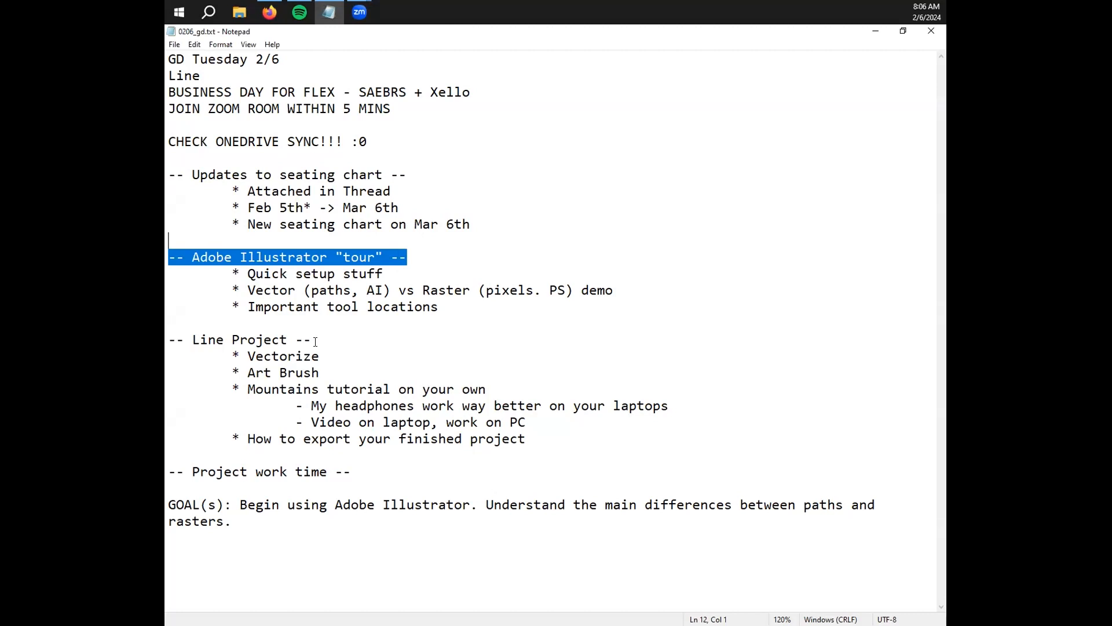
- Switch to Firefox, open the announcement "p1 Graphic Design: Mon 2/5 -> Fri 2/9" and highlight its CHECK ONEDRIVE SYNC line
{"action": "left_click", "coordinate": [269, 15]}
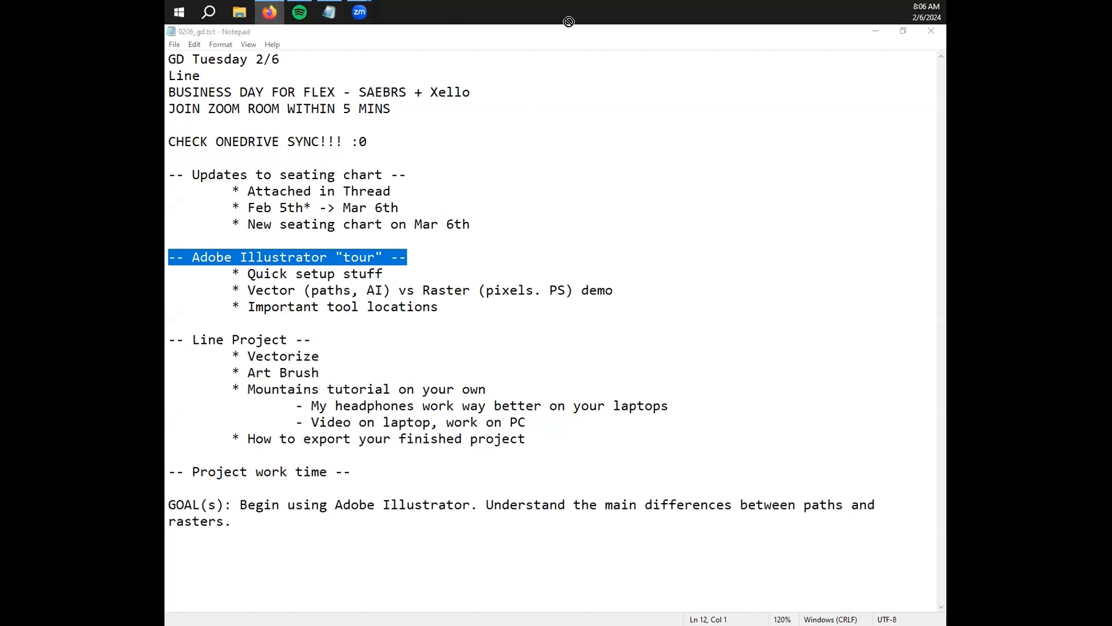
{"action": "left_click_drag", "start_coordinate": [569, 21], "coordinate": [562, 2]}
{"action": "left_click", "coordinate": [859, 124]}
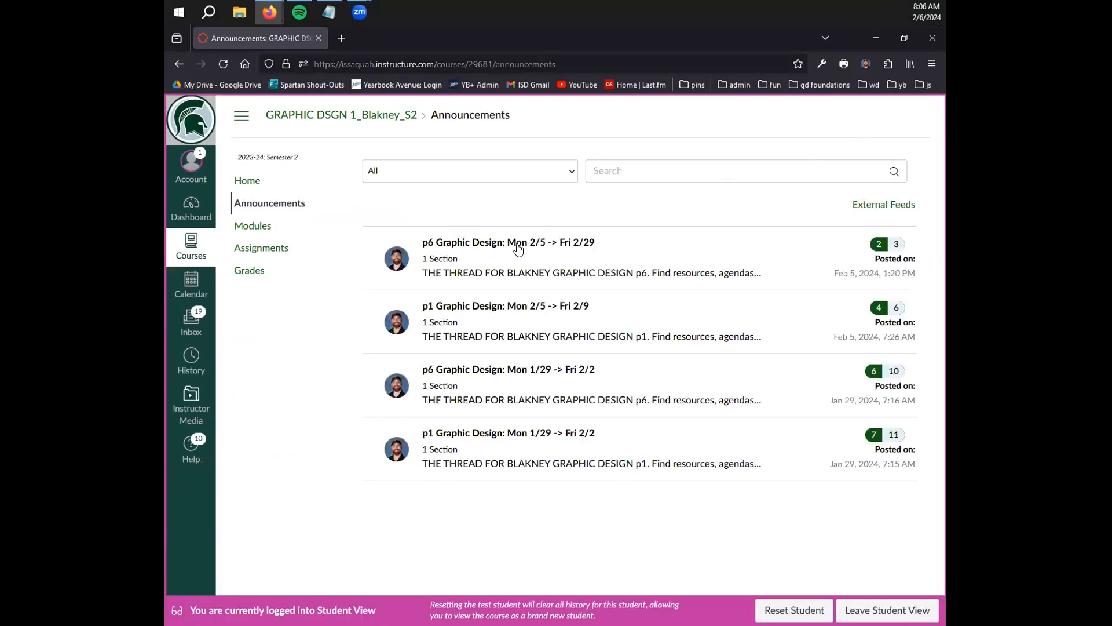
{"action": "left_click", "coordinate": [519, 308]}
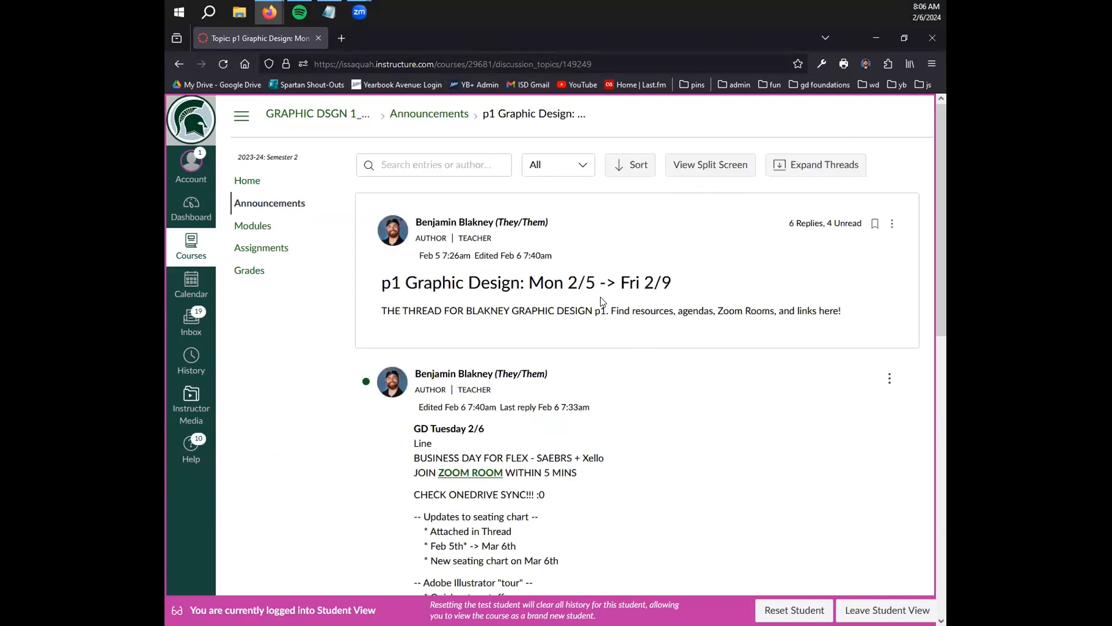
{"action": "scroll", "coordinate": [602, 301], "scroll_direction": "down", "scroll_amount": 3}
{"action": "left_click_drag", "start_coordinate": [563, 305], "coordinate": [414, 307]}
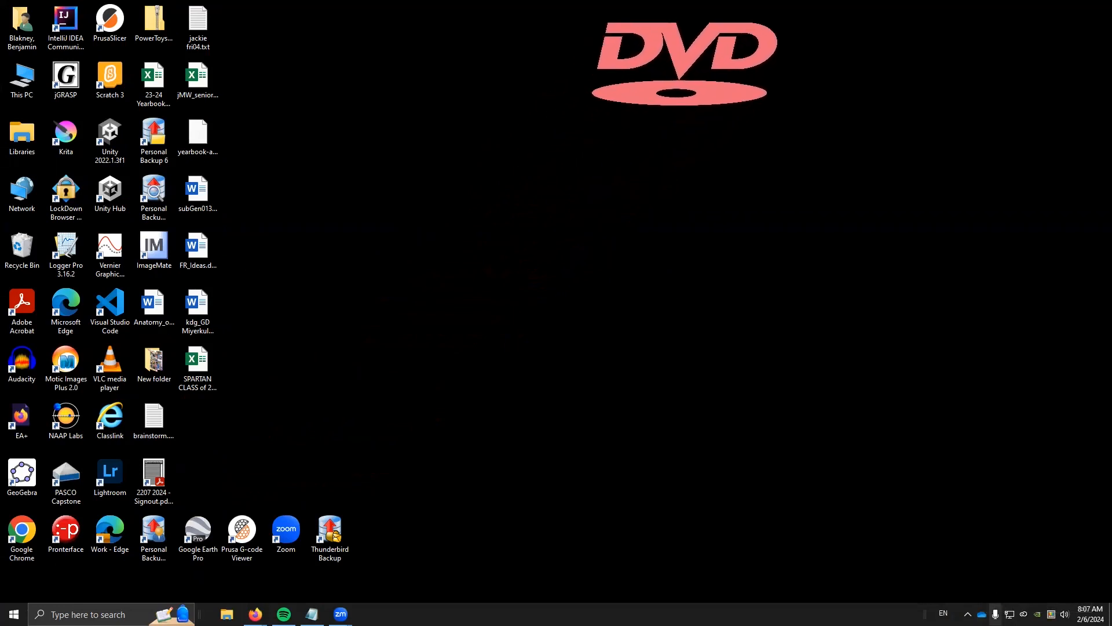
- Lock all taskbars on the Windows desktop
{"action": "right_click", "coordinate": [903, 614]}
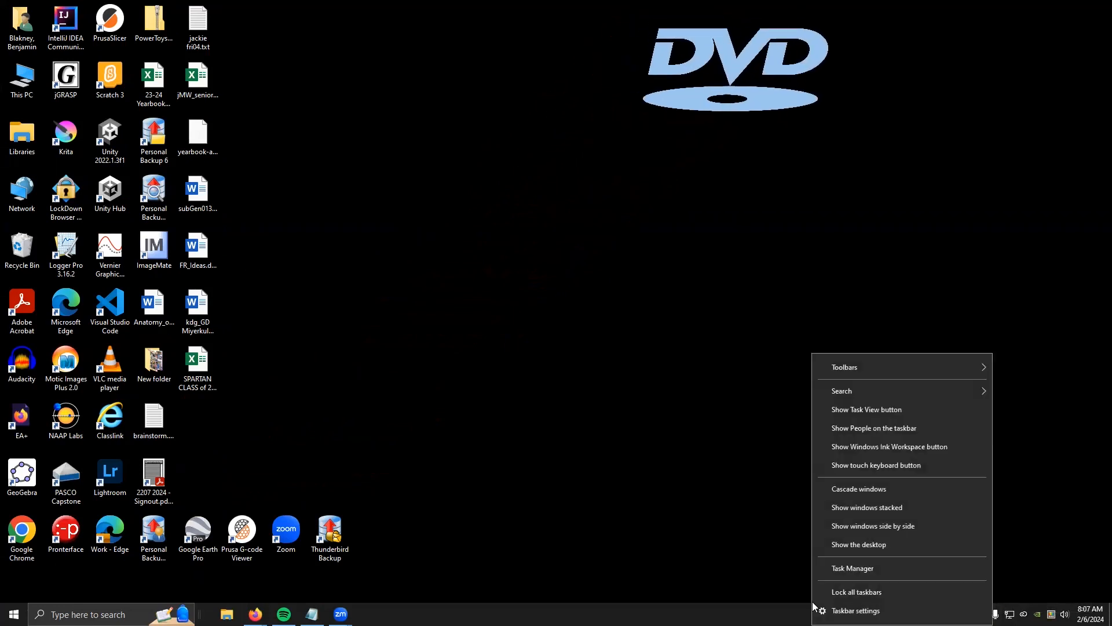
{"action": "left_click", "coordinate": [857, 592]}
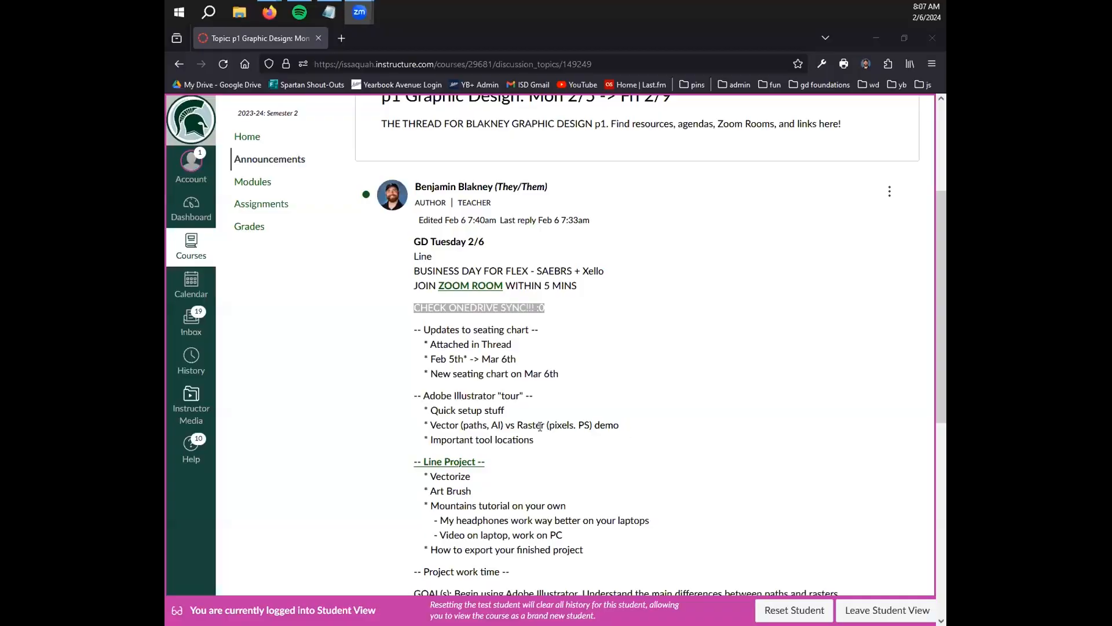
- Go over the Illustrator tour section of the announcement's agenda and launch Adobe Illustrator 2024
{"action": "scroll", "coordinate": [469, 379], "scroll_direction": "down", "scroll_amount": 1}
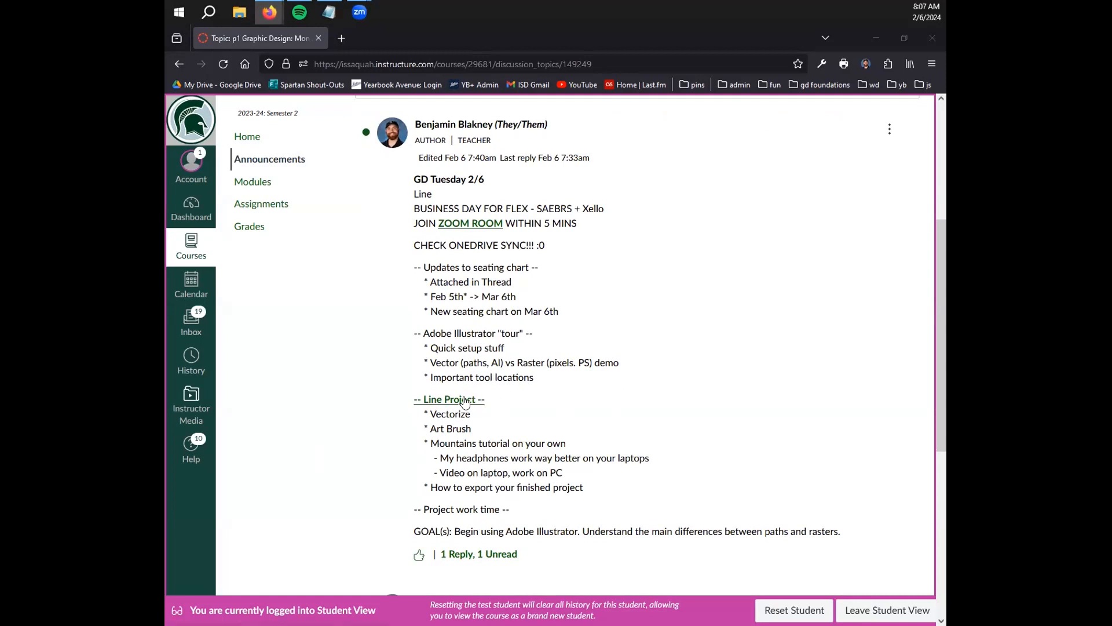
{"action": "left_click_drag", "start_coordinate": [550, 335], "coordinate": [414, 333]}
{"action": "left_click", "coordinate": [493, 362]}
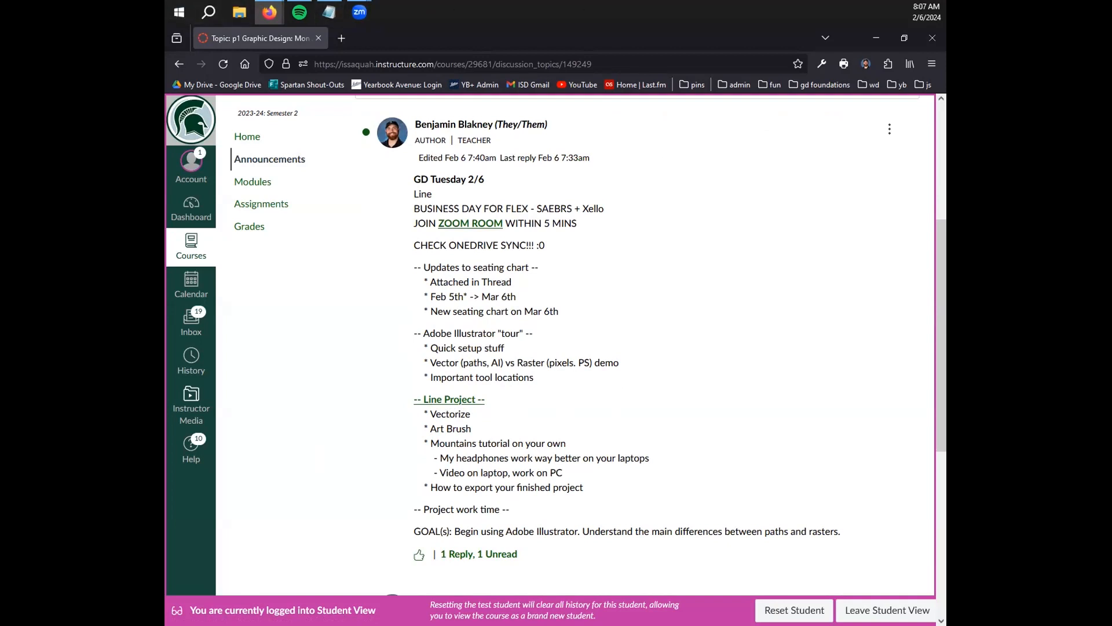
{"action": "left_click", "coordinate": [179, 13]}
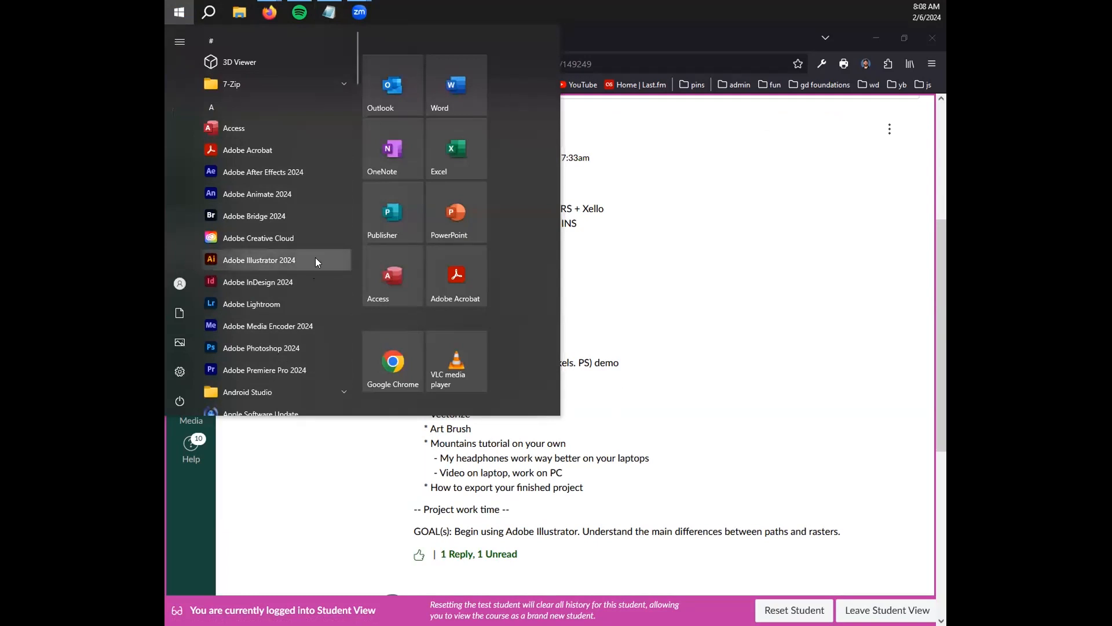
{"action": "left_click", "coordinate": [244, 259]}
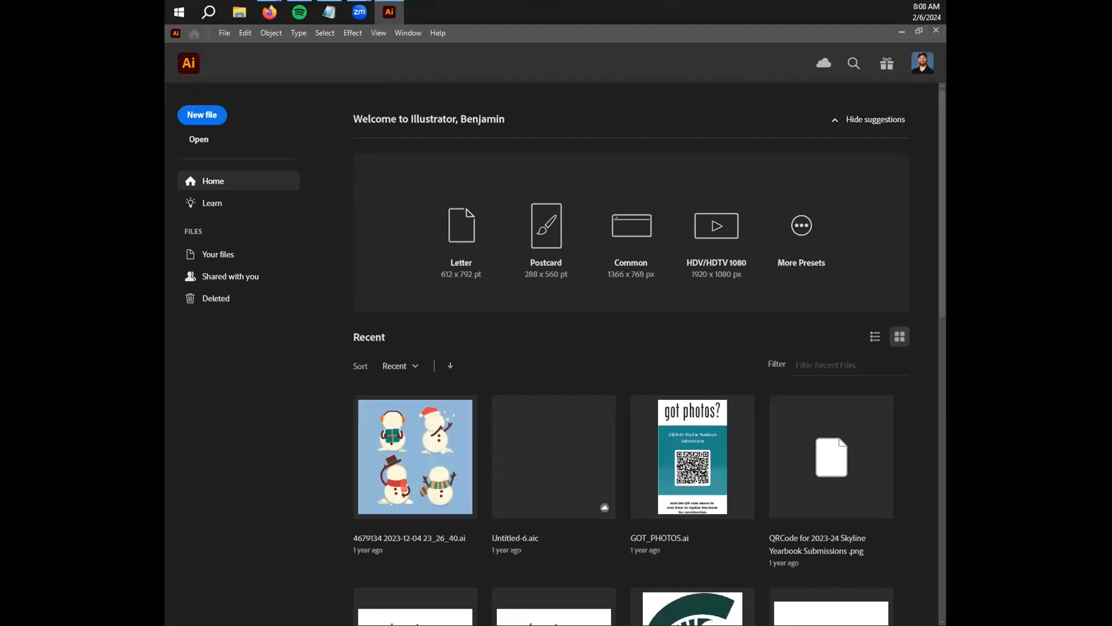
- Open Adobe Creative Cloud to check the update status of the installed apps, and minimize it to return to Illustrator
{"action": "left_click", "coordinate": [180, 12]}
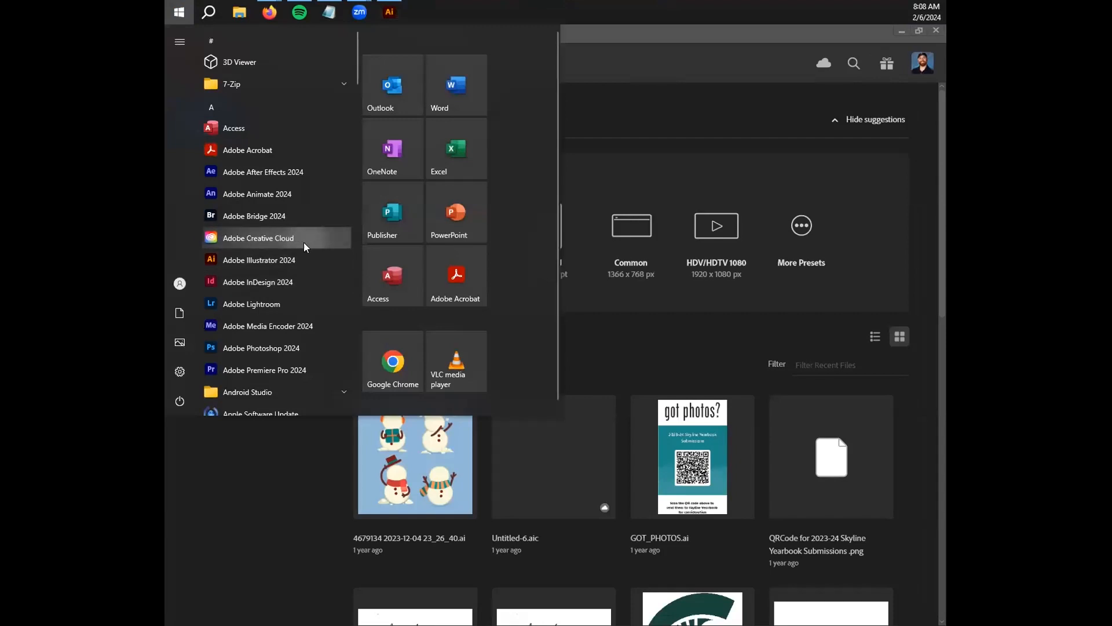
{"action": "left_click", "coordinate": [290, 237]}
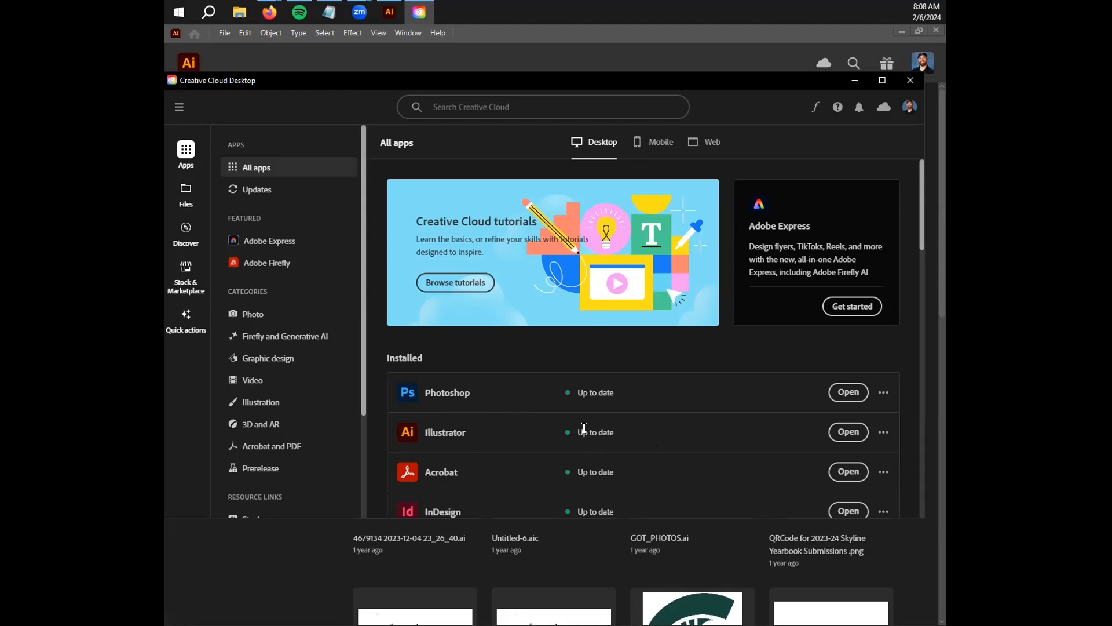
{"action": "left_click", "coordinate": [854, 81]}
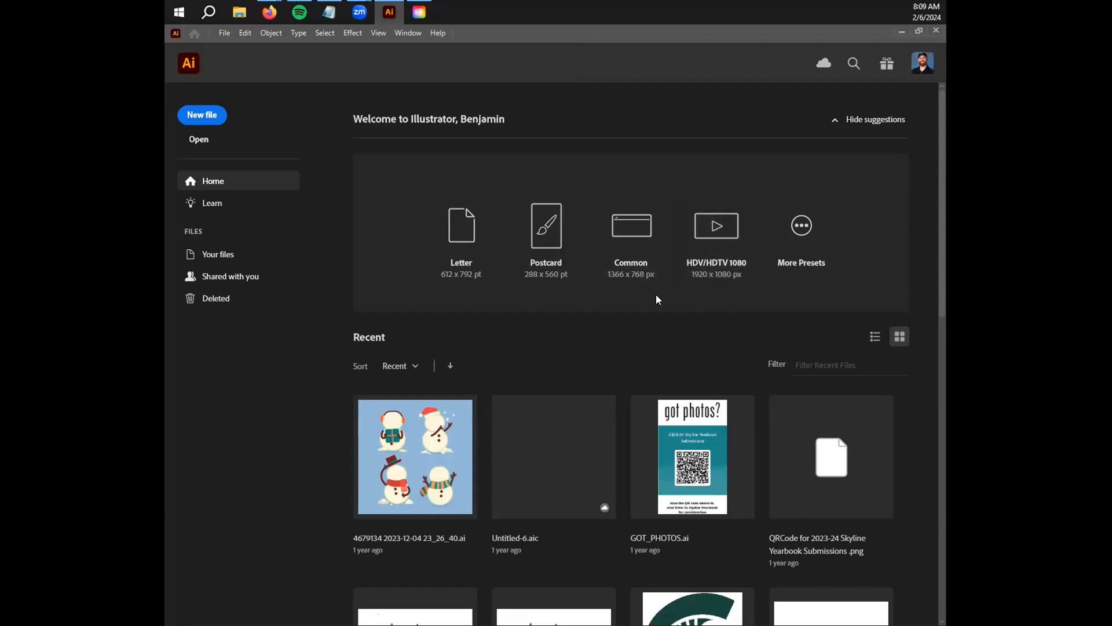
- Start a new file and browse the Mobile, Web, Print, Film & Video and Art & Illustration document presets
{"action": "left_click", "coordinate": [211, 116]}
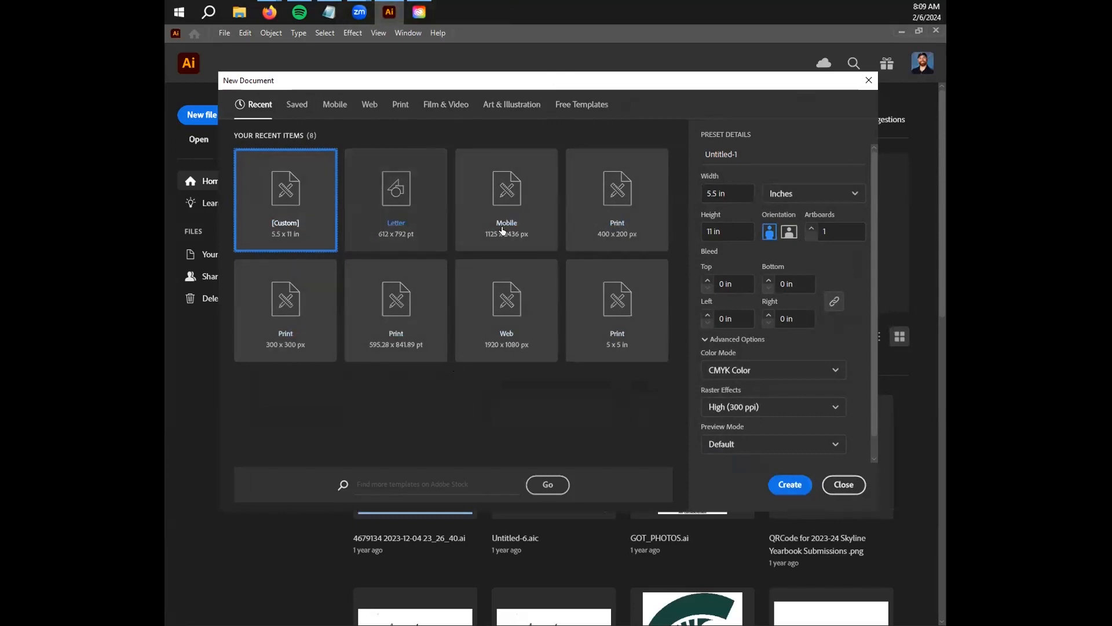
{"action": "left_click", "coordinate": [335, 104]}
{"action": "left_click", "coordinate": [375, 105]}
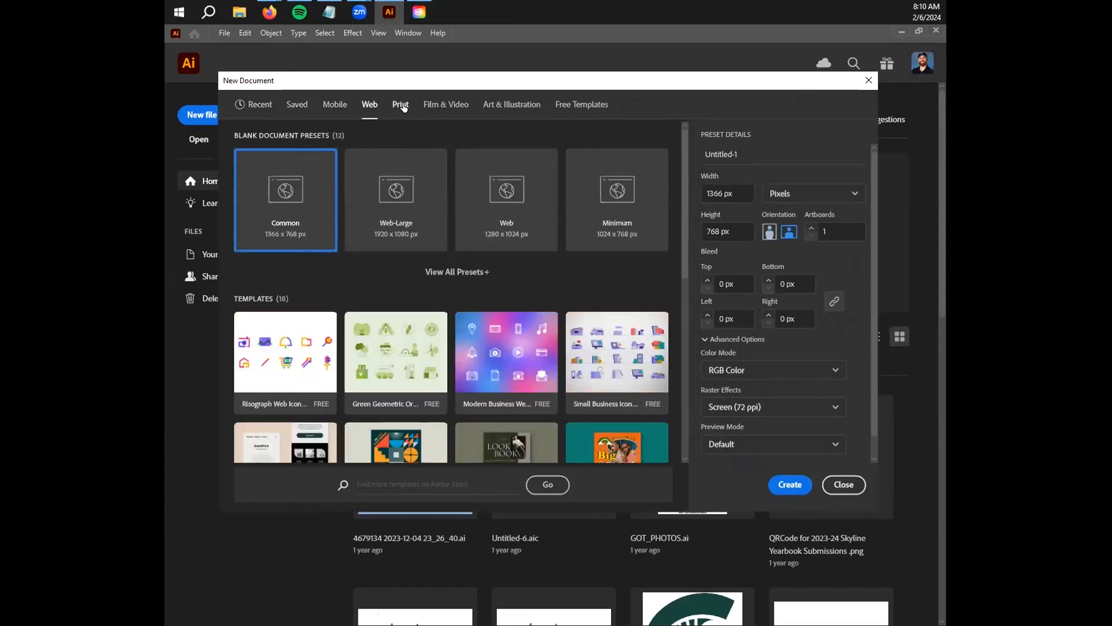
{"action": "left_click", "coordinate": [401, 104]}
{"action": "left_click", "coordinate": [447, 105]}
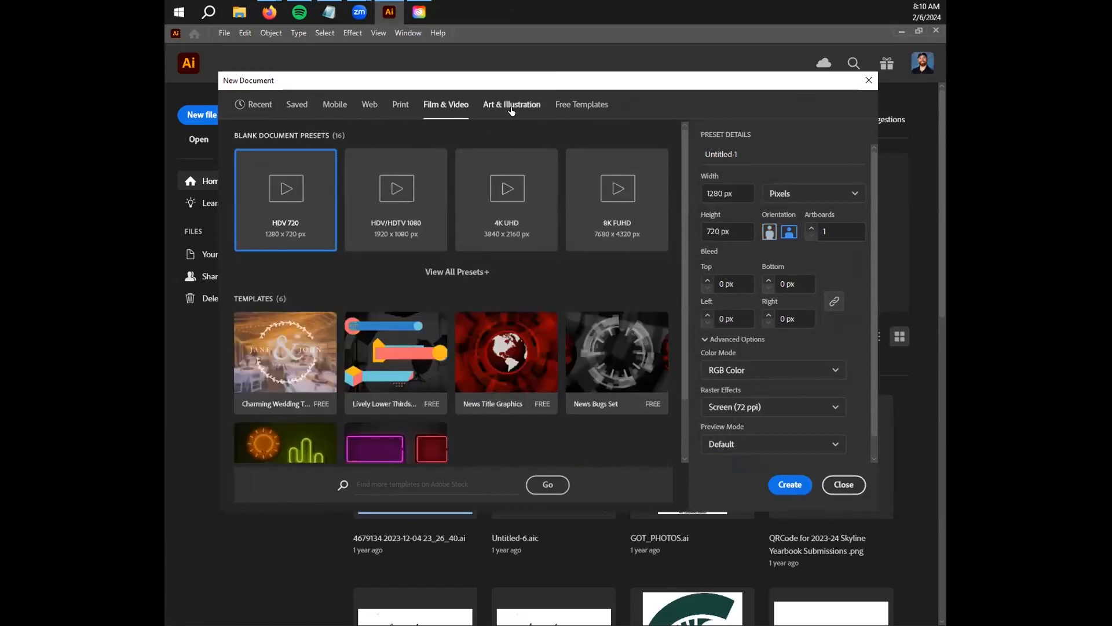
{"action": "left_click", "coordinate": [511, 105]}
{"action": "scroll", "coordinate": [359, 307], "scroll_direction": "down", "scroll_amount": 2}
{"action": "scroll", "coordinate": [360, 307], "scroll_direction": "up", "scroll_amount": 2}
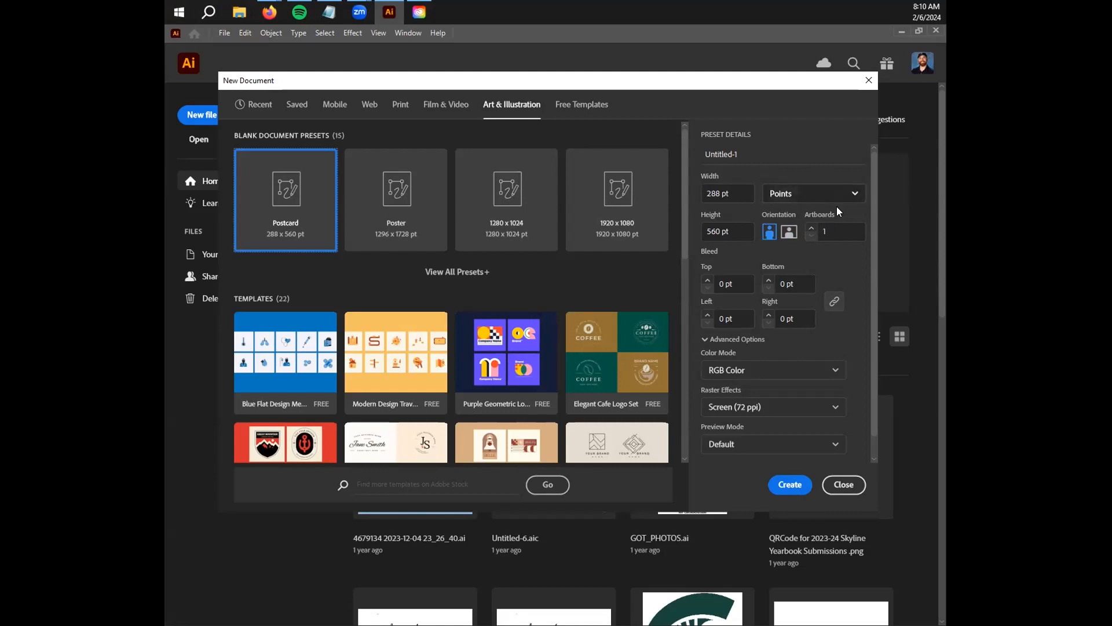
- Set the measurement units of the new Postcard-preset document to Inches
{"action": "left_click", "coordinate": [805, 200]}
{"action": "left_click", "coordinate": [802, 279]}
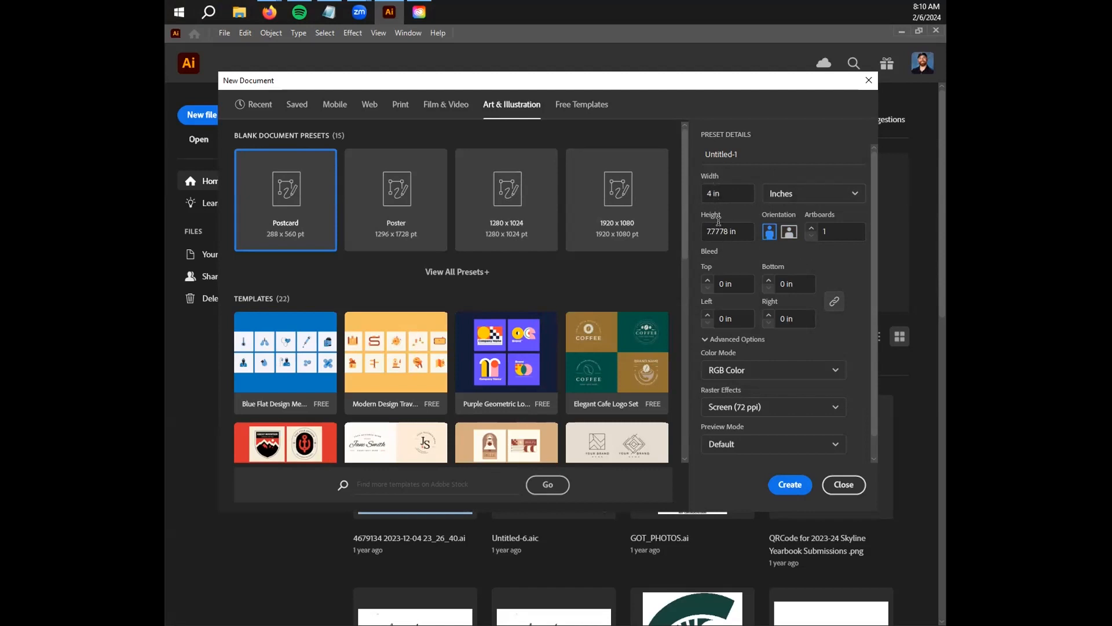
{"action": "left_click", "coordinate": [782, 197]}
{"action": "left_click", "coordinate": [795, 234]}
{"action": "left_click", "coordinate": [791, 193]}
{"action": "left_click", "coordinate": [791, 276]}
- Enter the width as the calculation 4*10 inches and create the document
{"action": "left_click", "coordinate": [738, 196]}
{"action": "key", "text": "BackSpace"}
{"action": "key", "text": "BackSpace"}
{"action": "key", "text": "BackSpace"}
{"action": "type", "text": "4*10"}
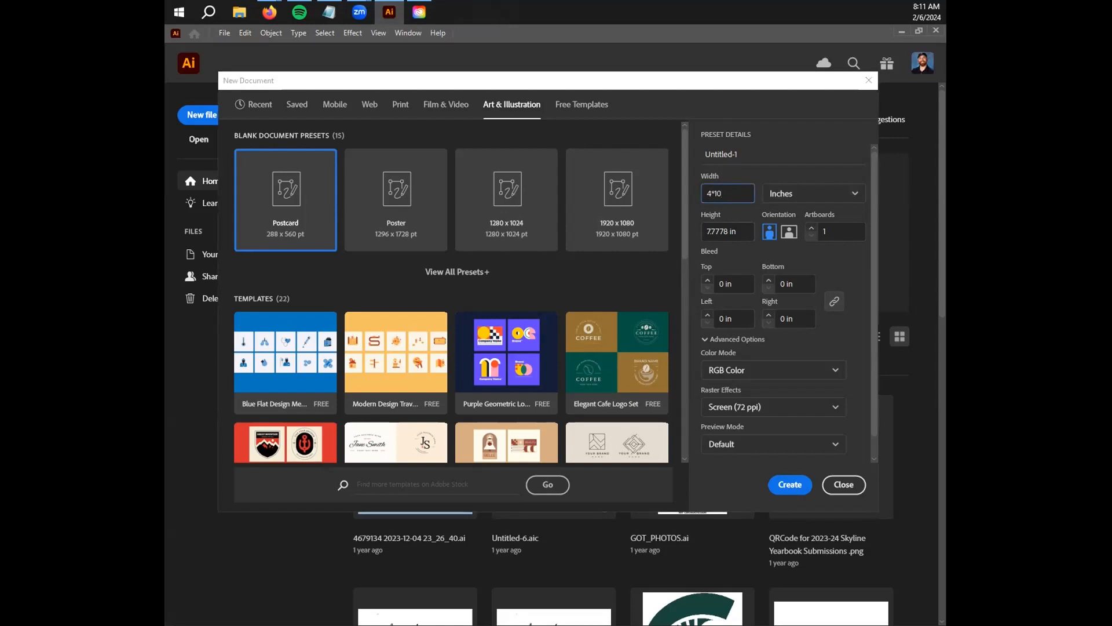
{"action": "key", "text": "Return"}
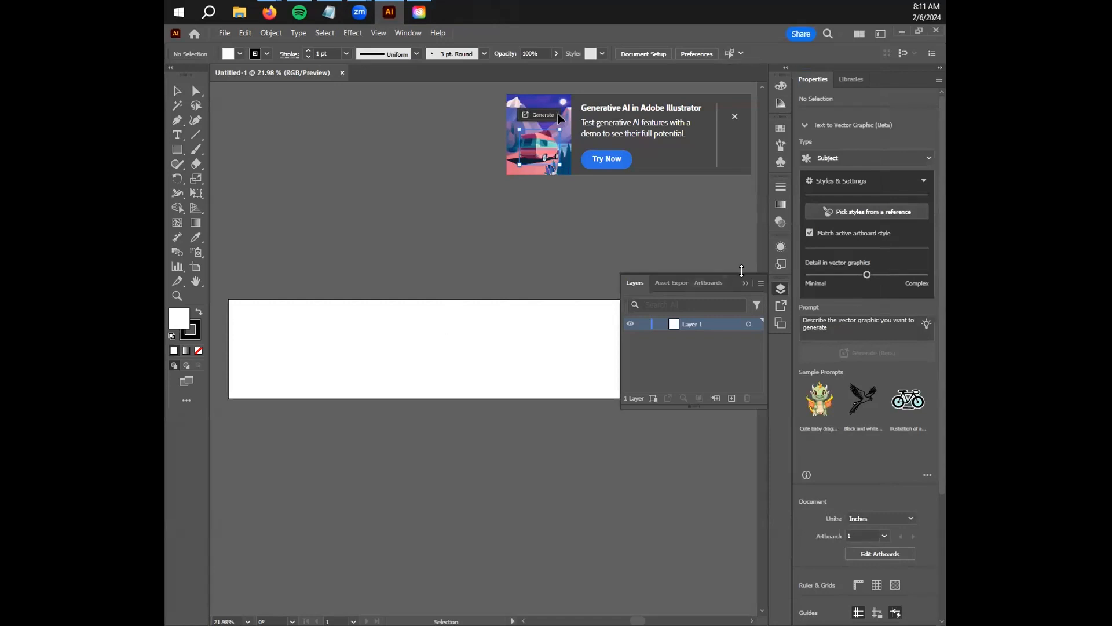
- Collapse the floating Layers panel and dismiss the Generative AI banner
{"action": "left_click", "coordinate": [779, 290]}
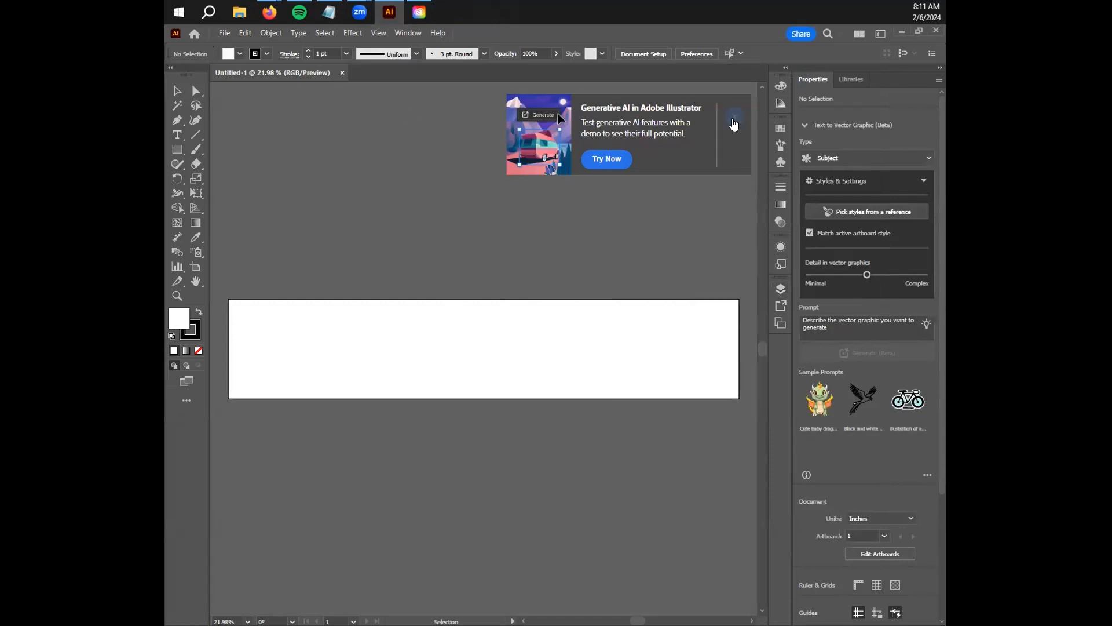
{"action": "left_click", "coordinate": [734, 116]}
{"action": "left_click", "coordinate": [223, 33]}
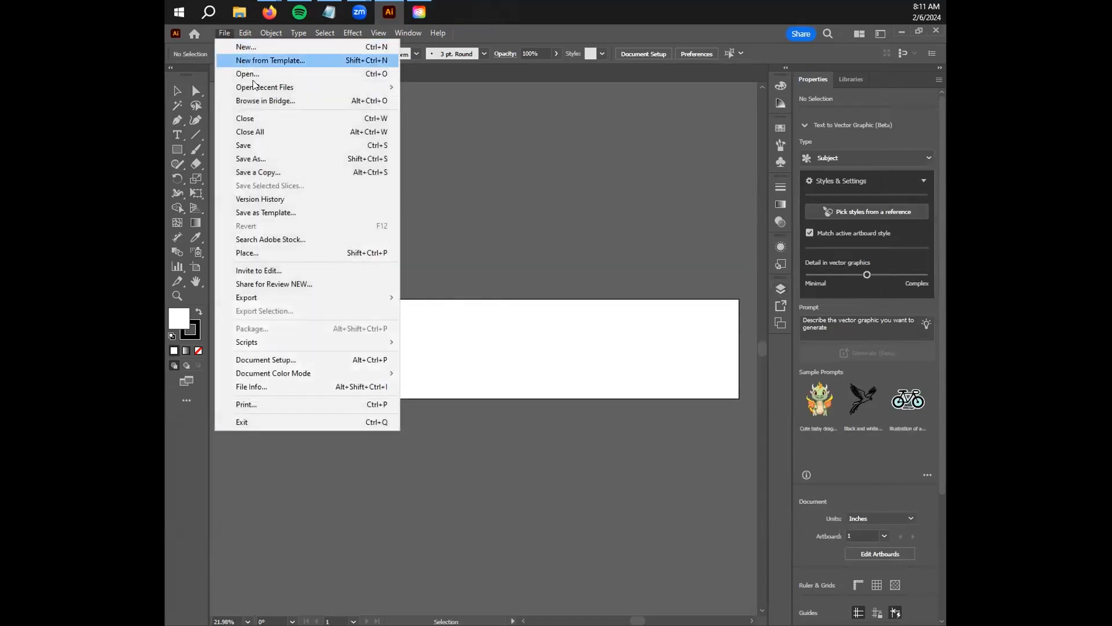
{"action": "left_click", "coordinate": [473, 132]}
- Start another new file from the home screen and set its width and height to 5 in each
{"action": "left_click", "coordinate": [196, 34]}
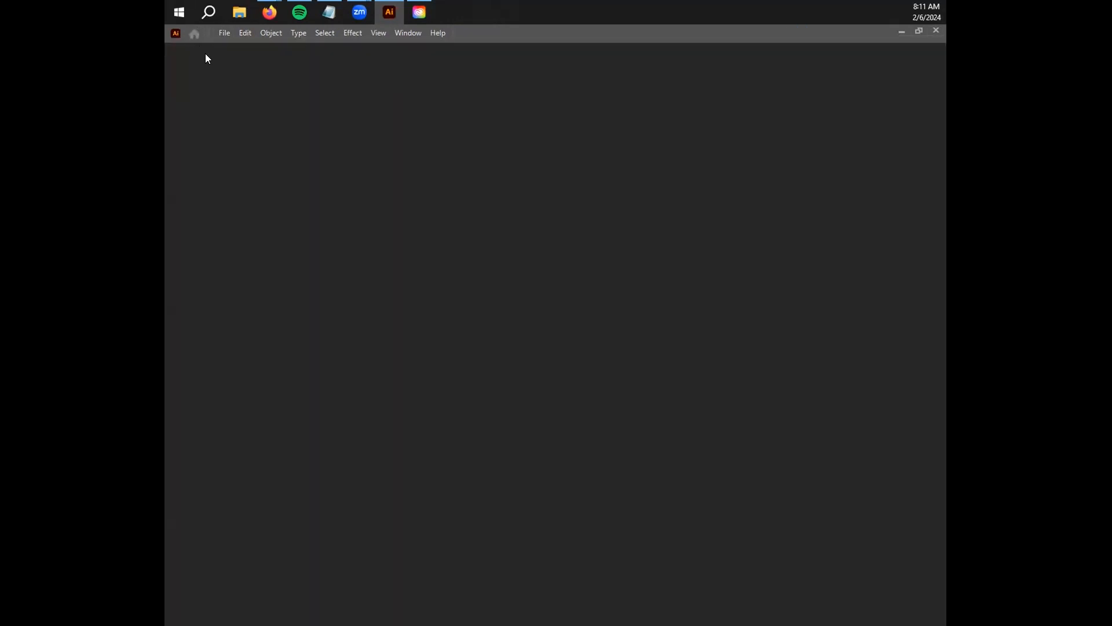
{"action": "left_click", "coordinate": [202, 115]}
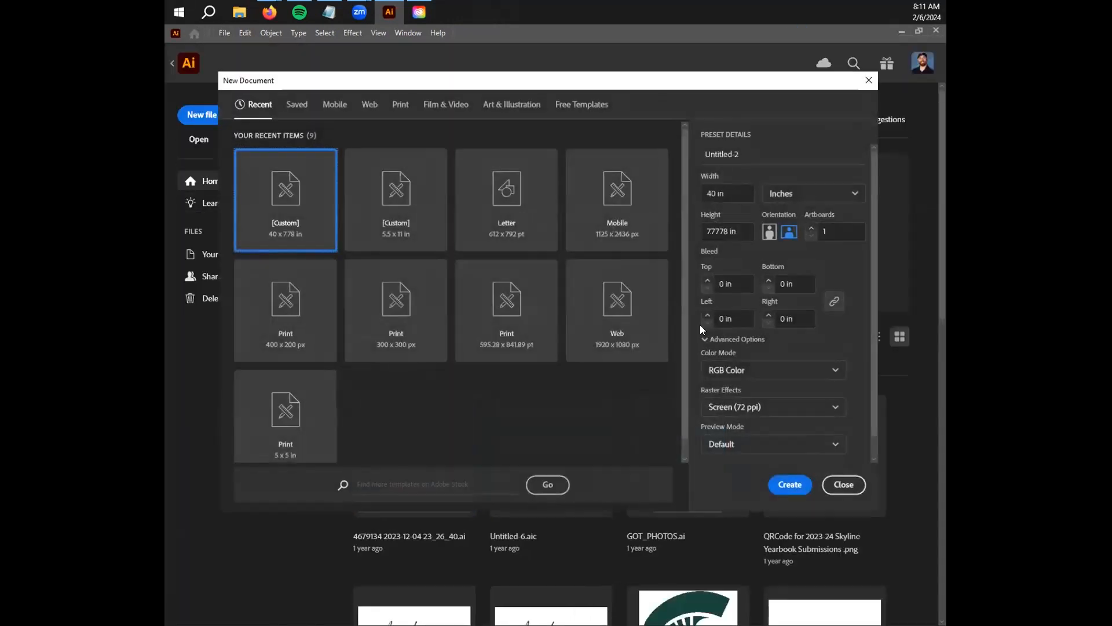
{"action": "left_click", "coordinate": [743, 197]}
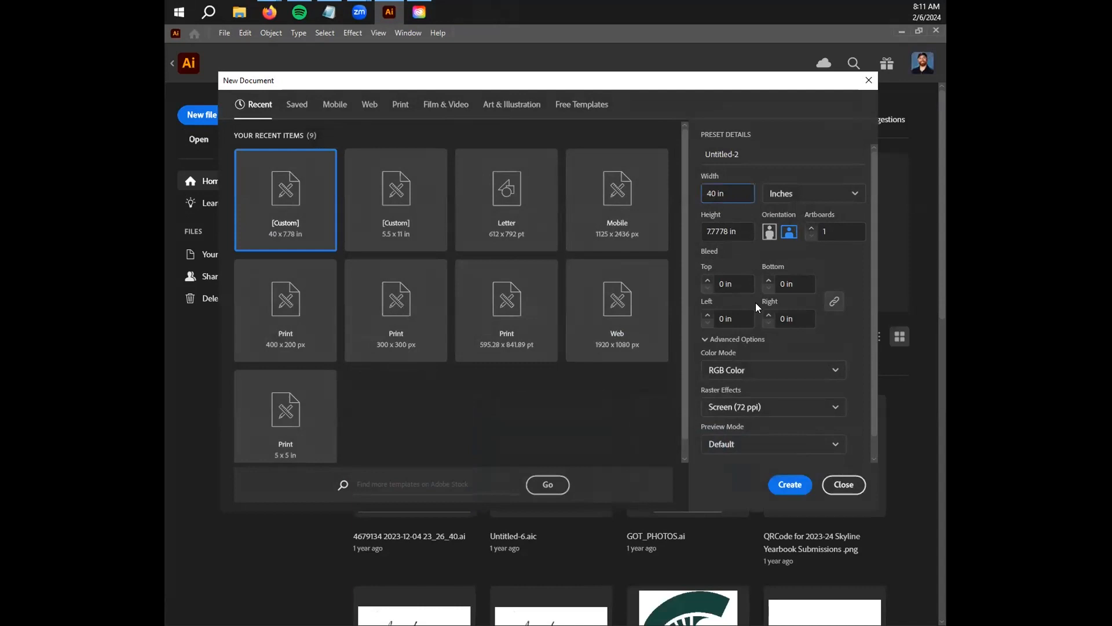
{"action": "key", "text": "BackSpace"}
{"action": "key", "text": "BackSpace"}
{"action": "key", "text": "BackSpace"}
{"action": "key", "text": "BackSpace"}
{"action": "key", "text": "BackSpace"}
{"action": "key", "text": "Tab"}
{"action": "key", "text": "BackSpace"}
{"action": "key", "text": "shift+Tab"}
{"action": "type", "text": "5"}
{"action": "key", "text": "Tab"}
{"action": "type", "text": "5"}
{"action": "left_click", "coordinate": [739, 136]}
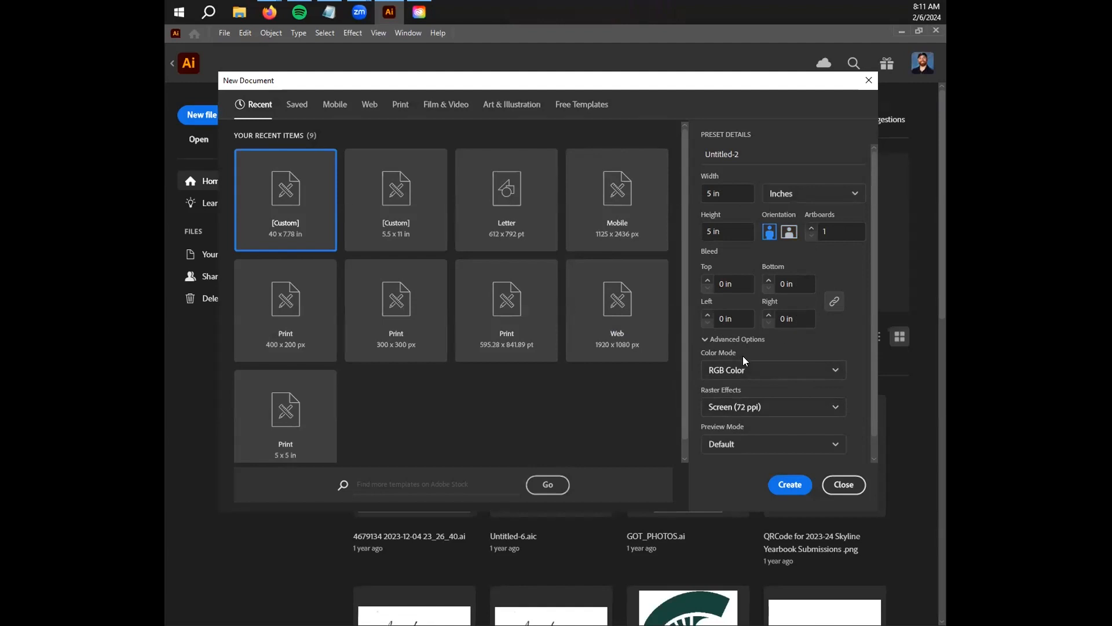
- Choose RGB Color as the color mode and create the square document
{"action": "left_click", "coordinate": [752, 371]}
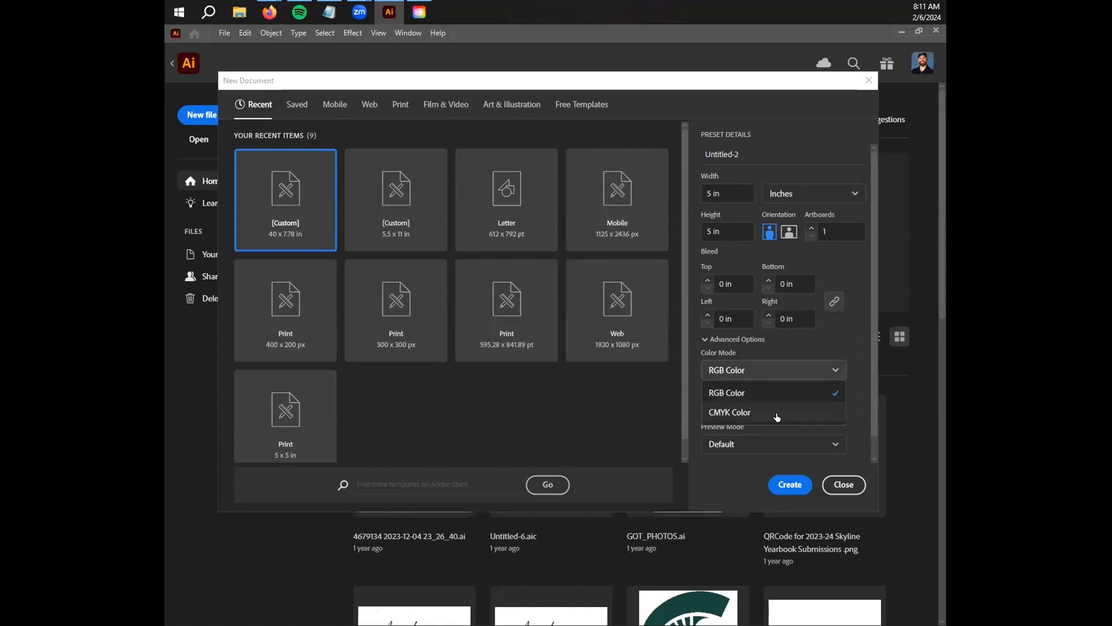
{"action": "left_click", "coordinate": [740, 390]}
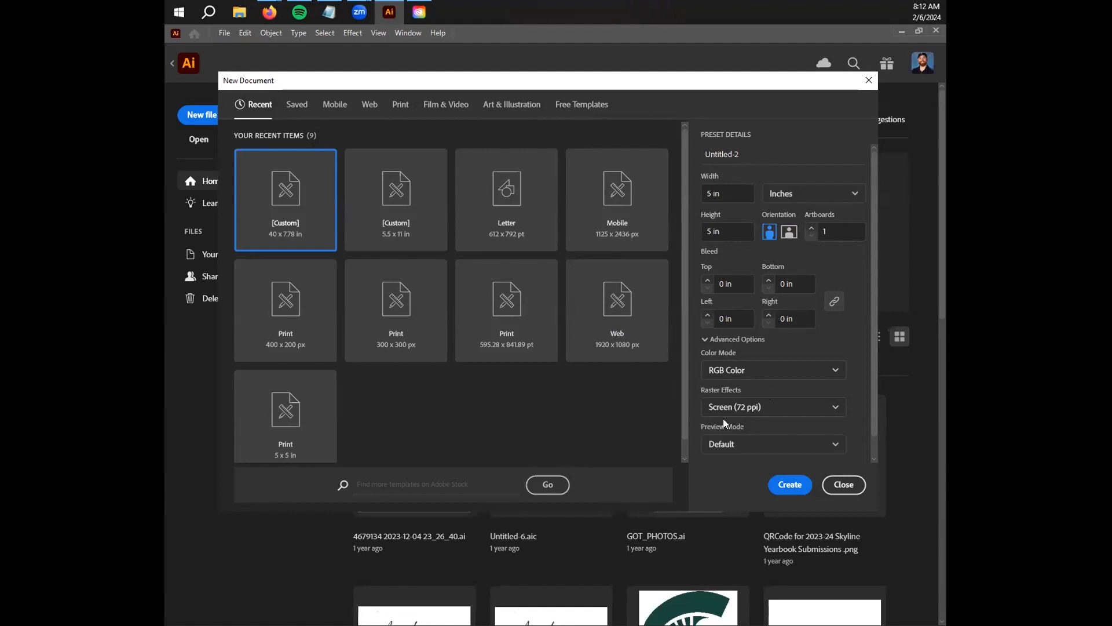
{"action": "scroll", "coordinate": [742, 412], "scroll_direction": "down", "scroll_amount": 1}
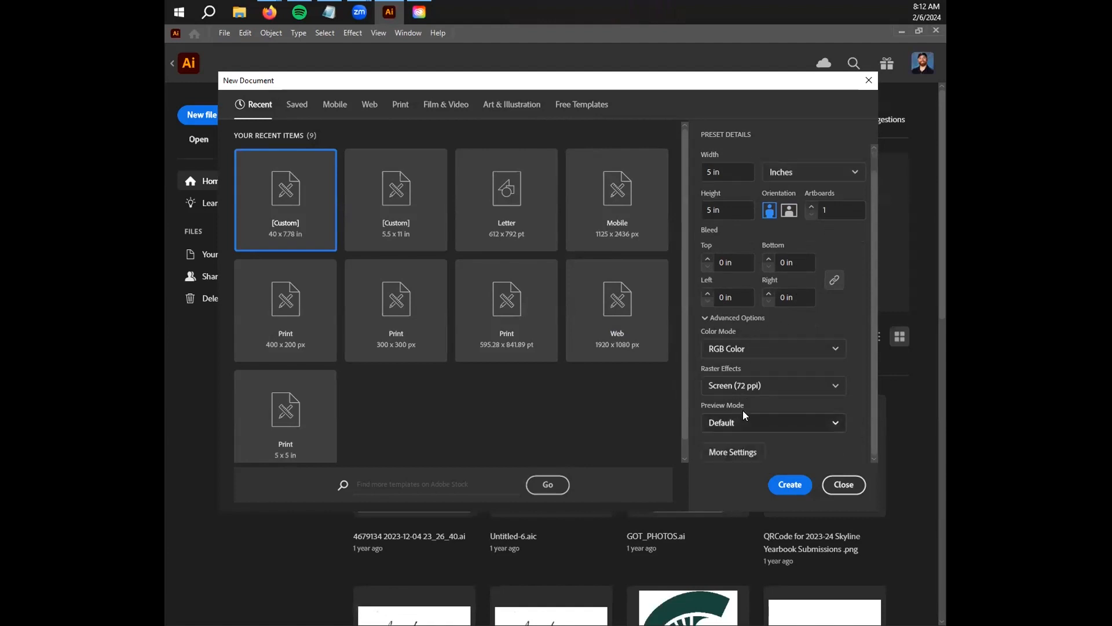
{"action": "scroll", "coordinate": [849, 447], "scroll_direction": "up", "scroll_amount": 1}
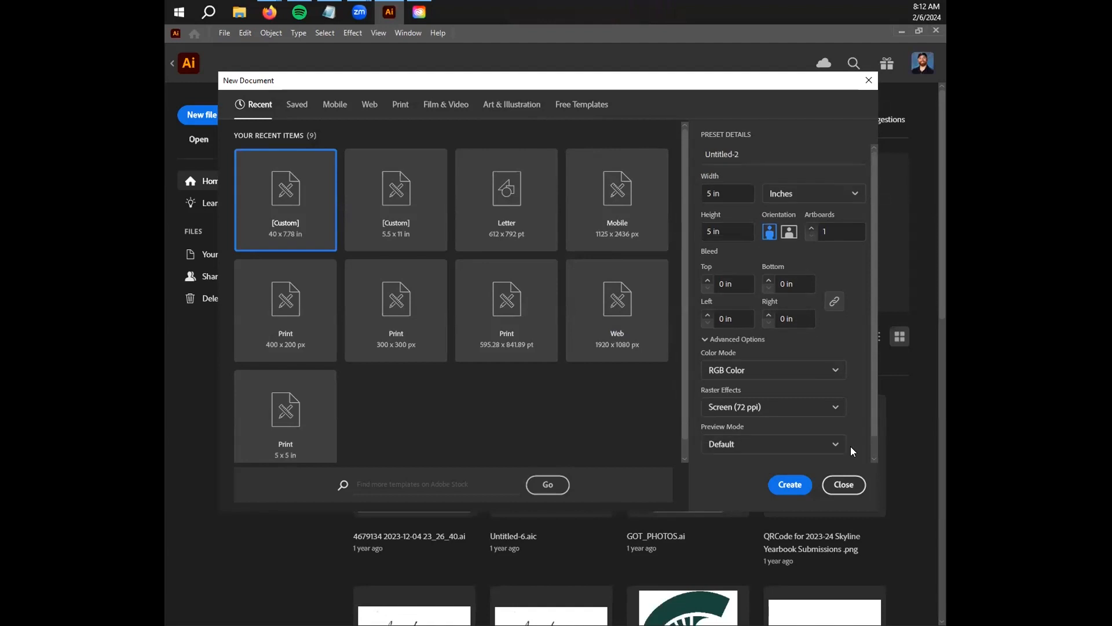
{"action": "left_click", "coordinate": [789, 485]}
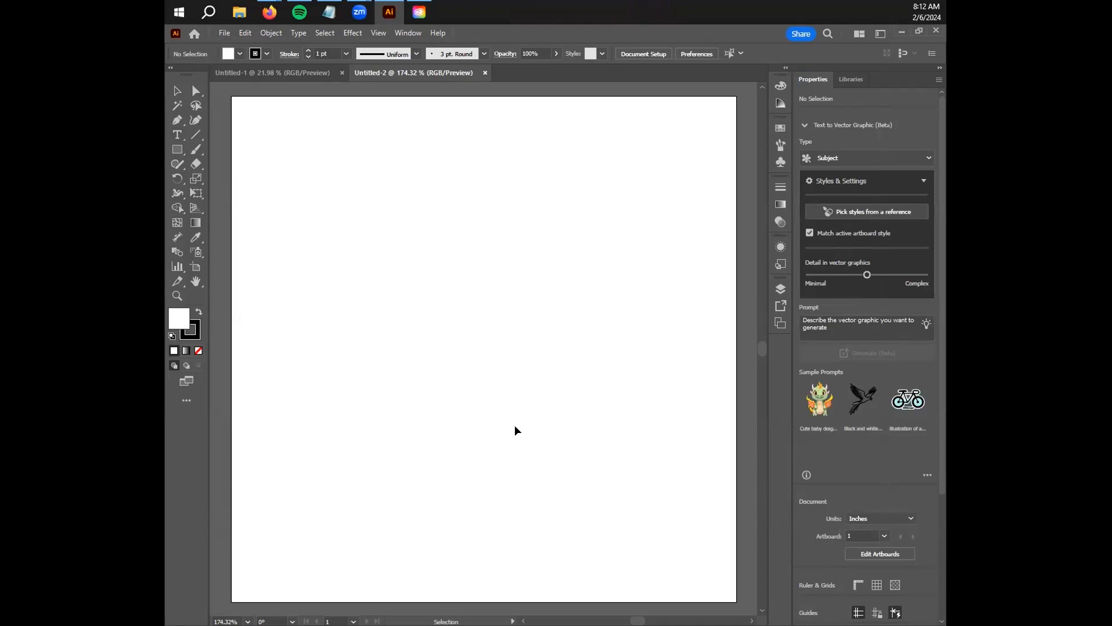
- Switch to the Essentials workspace and close the Untitled-1 document
{"action": "left_click", "coordinate": [416, 33]}
{"action": "mouse_move", "coordinate": [498, 96]}
{"action": "left_click", "coordinate": [666, 109]}
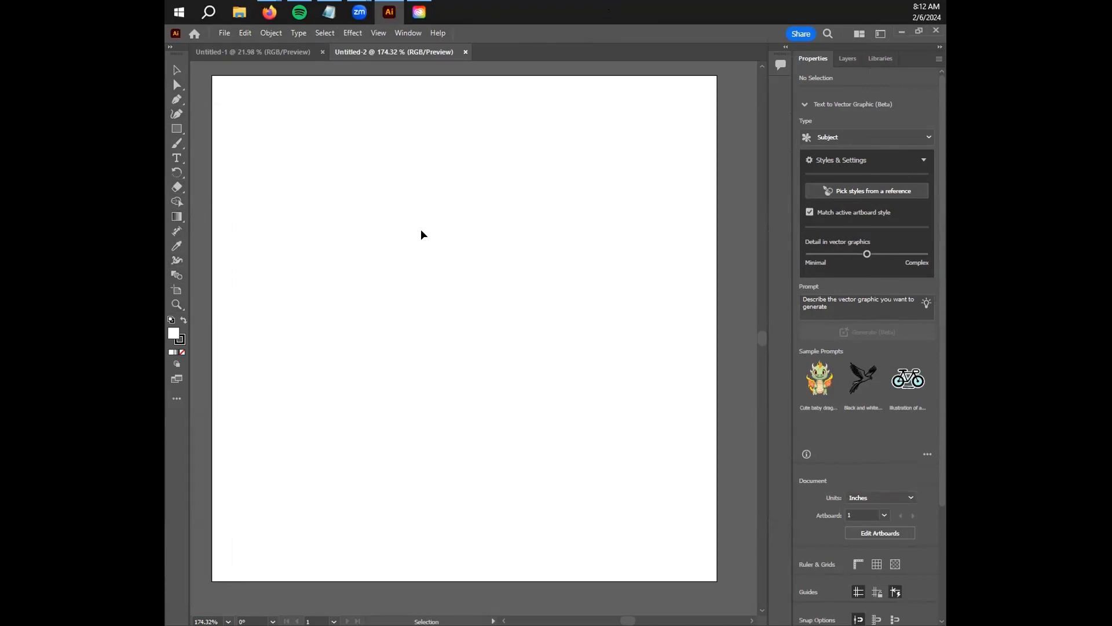
{"action": "left_click", "coordinate": [323, 51]}
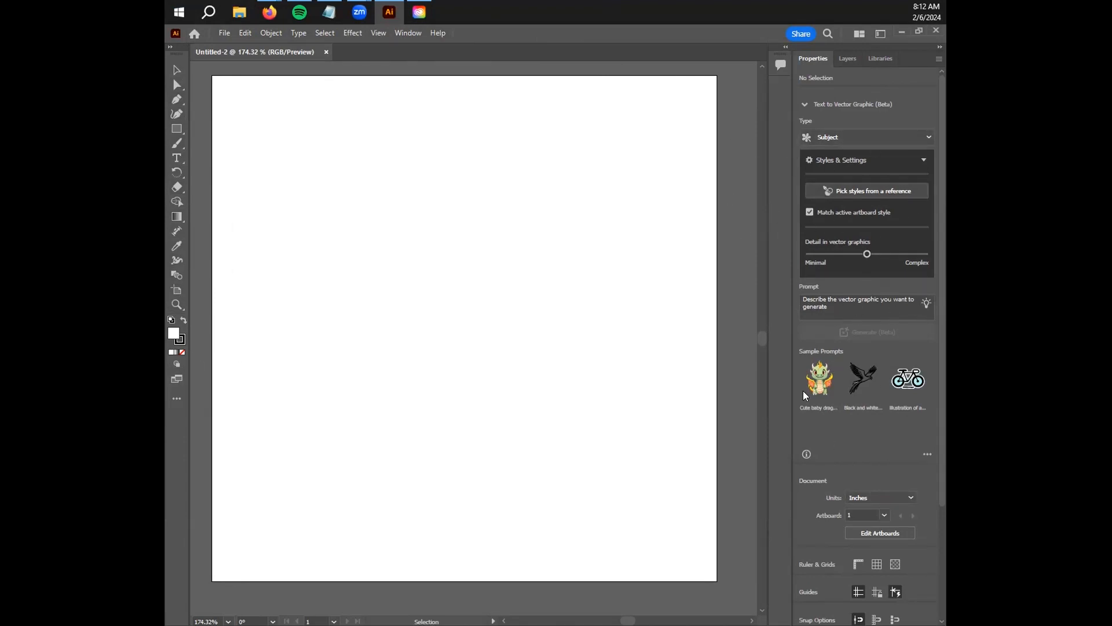
{"action": "scroll", "coordinate": [843, 541], "scroll_direction": "down", "scroll_amount": 3}
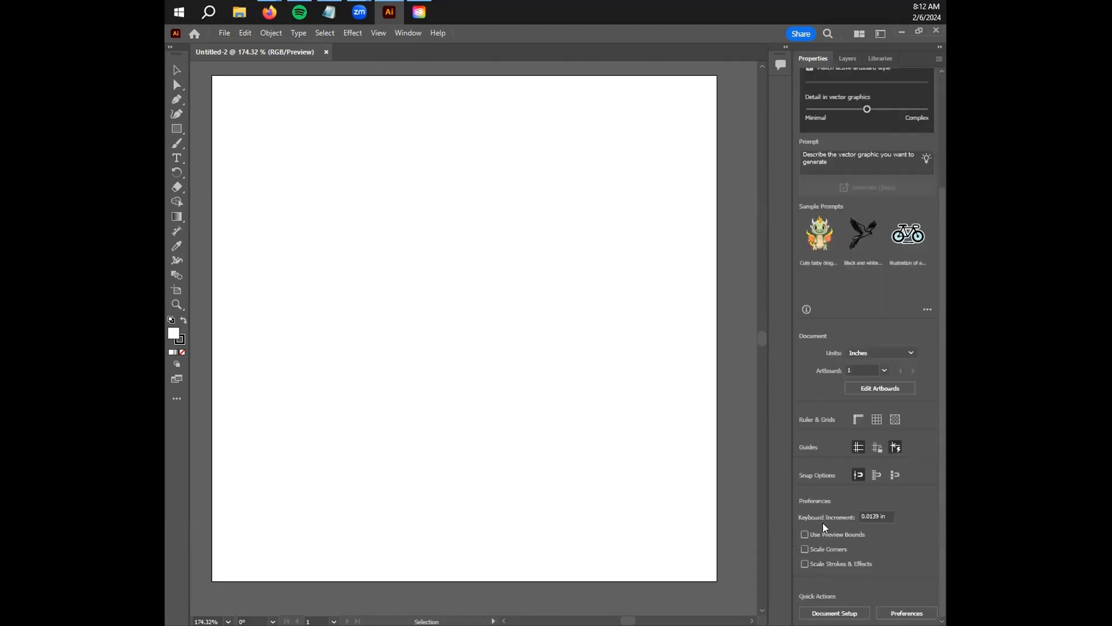
{"action": "scroll", "coordinate": [810, 468], "scroll_direction": "up", "scroll_amount": 3}
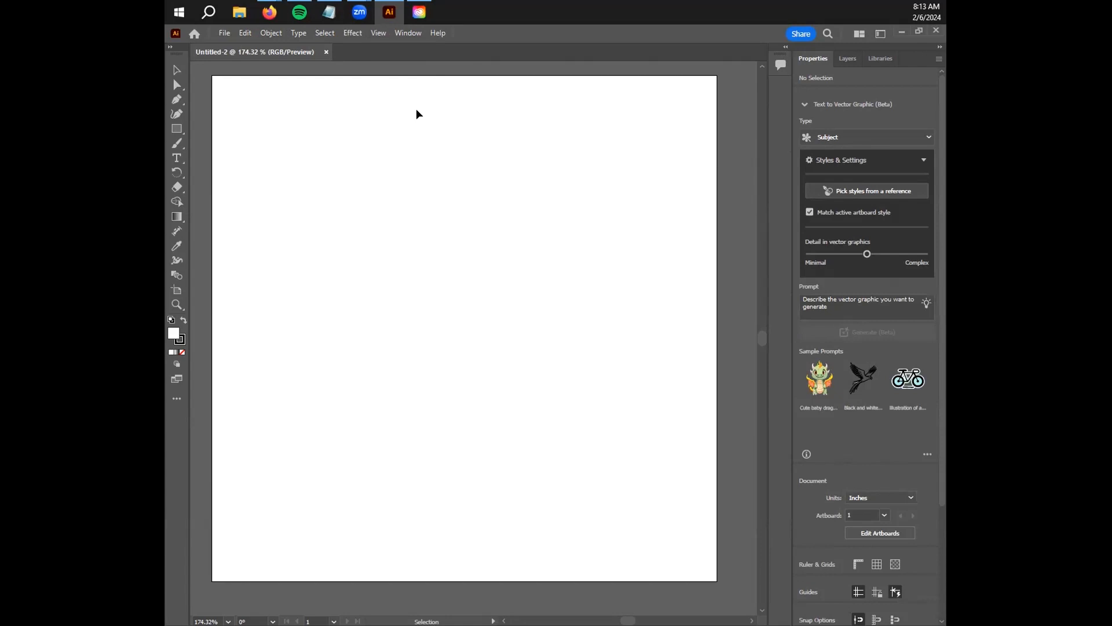
- Switch the workspace to Essentials Classic
{"action": "left_click", "coordinate": [410, 33]}
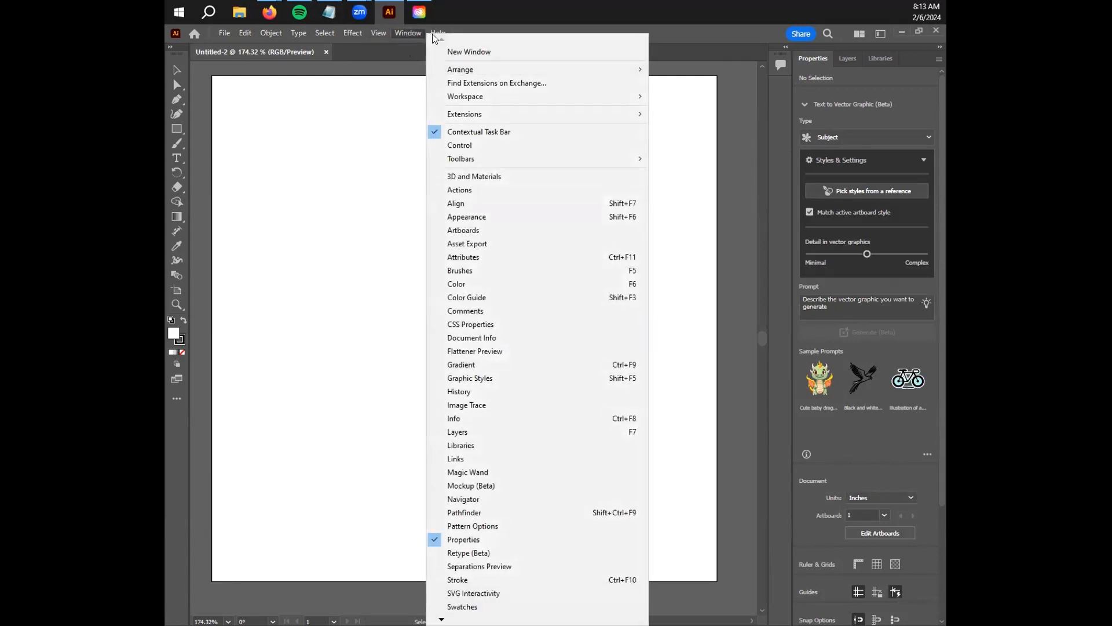
{"action": "mouse_move", "coordinate": [501, 98]}
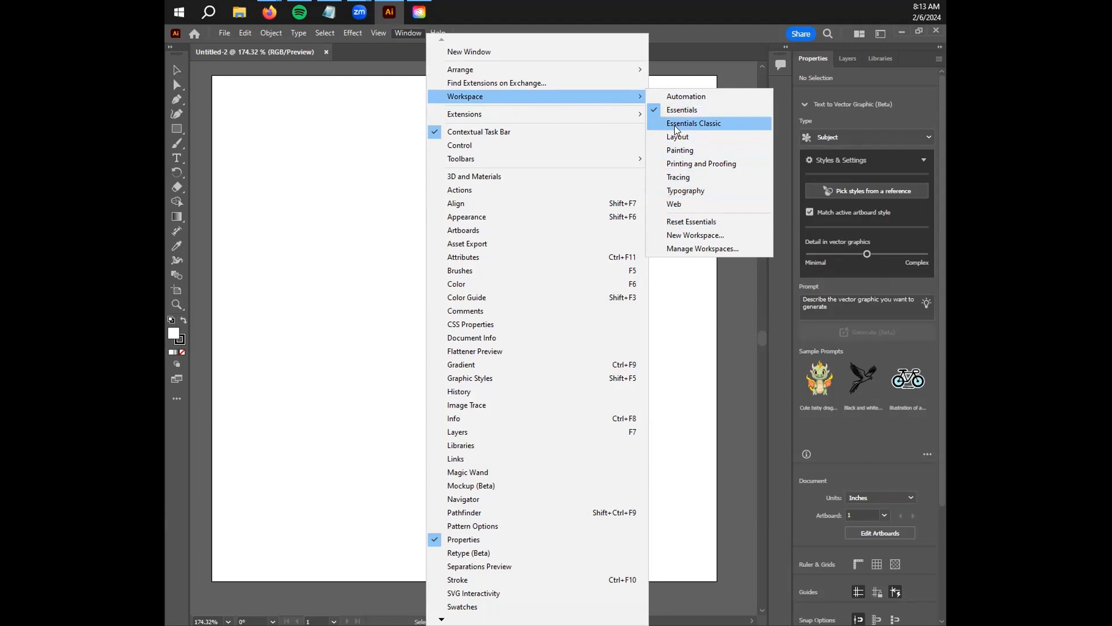
{"action": "left_click", "coordinate": [729, 124]}
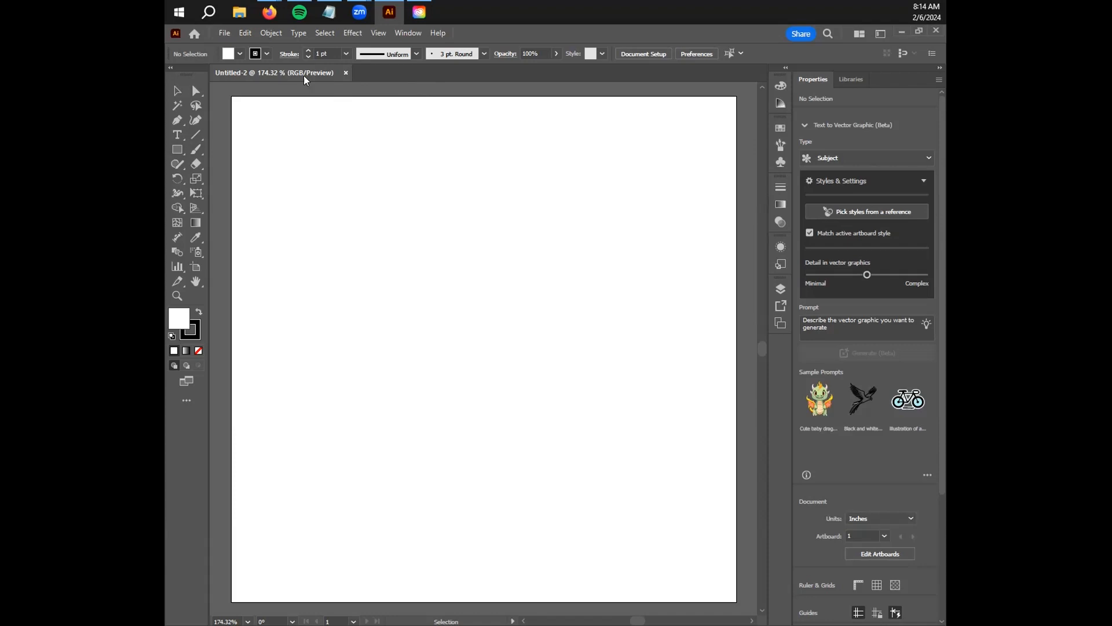
{"action": "left_click", "coordinate": [408, 33]}
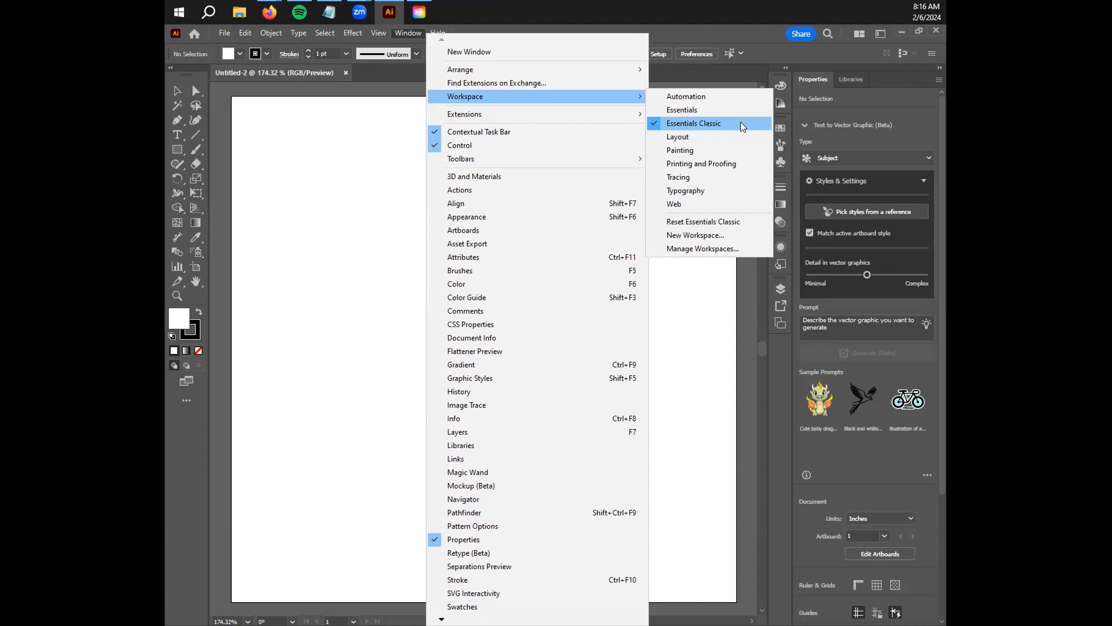
{"action": "left_click", "coordinate": [350, 231]}
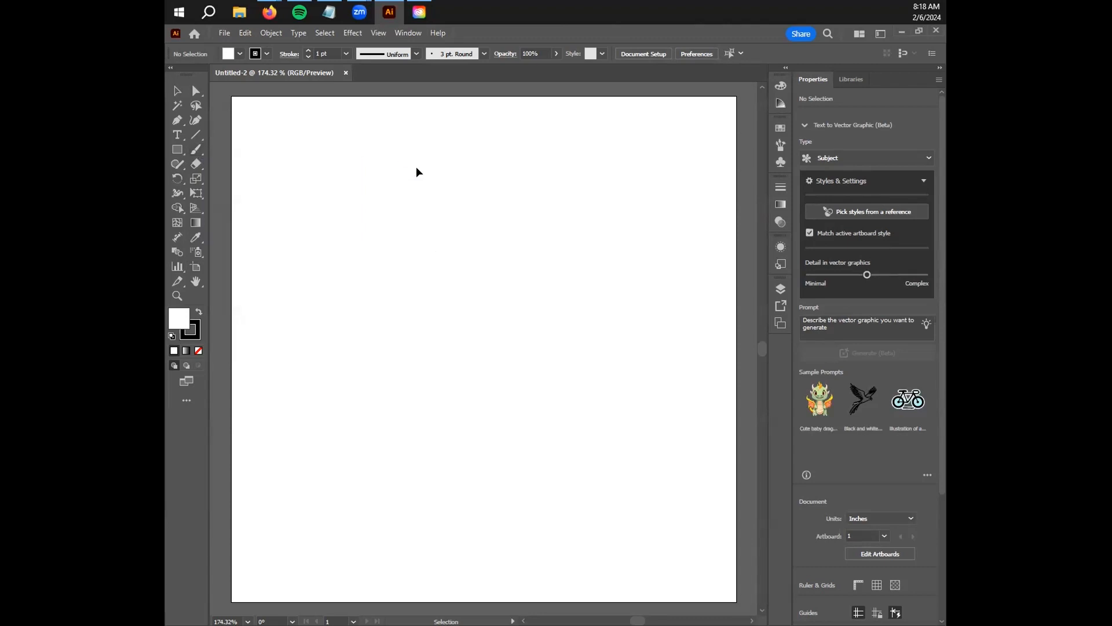
- Paint eight freehand wavy strokes of varying length across the artboard with the Paintbrush tool
{"action": "key", "text": "b"}
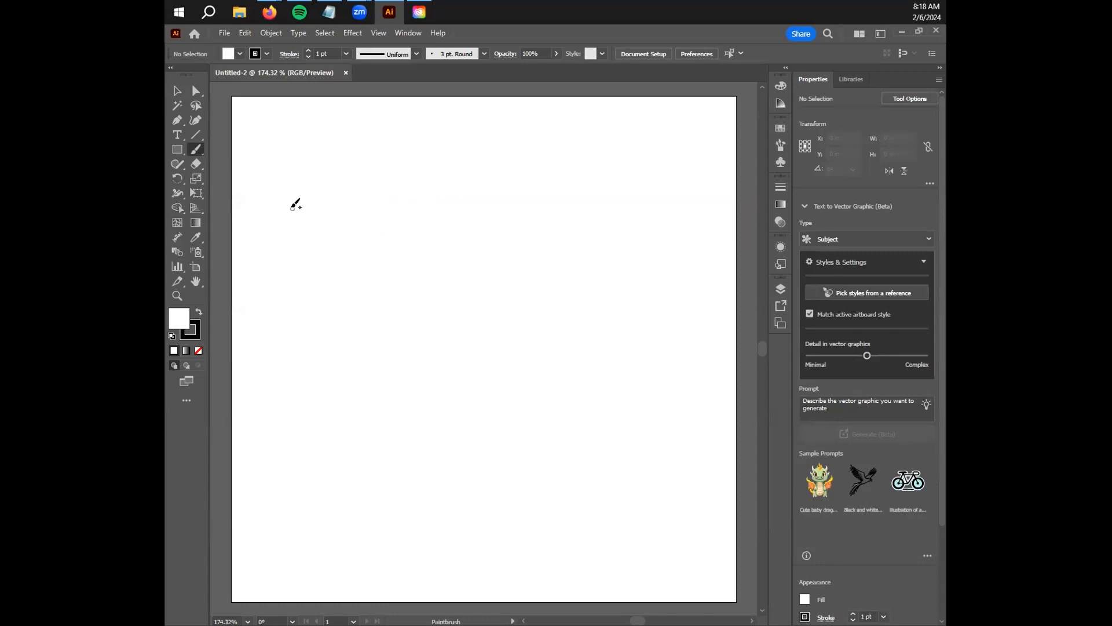
{"action": "mouse_move", "coordinate": [263, 184]}
{"action": "left_mouse_down"}
{"action": "mouse_move", "coordinate": [364, 397]}
{"action": "mouse_move", "coordinate": [413, 436]}
{"action": "mouse_move", "coordinate": [430, 474]}
{"action": "left_mouse_up"}
{"action": "mouse_move", "coordinate": [420, 156]}
{"action": "left_mouse_down"}
{"action": "mouse_move", "coordinate": [464, 329]}
{"action": "mouse_move", "coordinate": [524, 440]}
{"action": "left_mouse_up"}
{"action": "mouse_move", "coordinate": [563, 134]}
{"action": "left_mouse_down"}
{"action": "mouse_move", "coordinate": [553, 225]}
{"action": "mouse_move", "coordinate": [616, 355]}
{"action": "mouse_move", "coordinate": [586, 386]}
{"action": "left_mouse_up"}
{"action": "mouse_move", "coordinate": [658, 137]}
{"action": "left_mouse_down"}
{"action": "mouse_move", "coordinate": [684, 229]}
{"action": "mouse_move", "coordinate": [683, 414]}
{"action": "left_mouse_up"}
{"action": "mouse_move", "coordinate": [602, 483]}
{"action": "left_mouse_down"}
{"action": "mouse_move", "coordinate": [499, 481]}
{"action": "mouse_move", "coordinate": [283, 388]}
{"action": "left_mouse_up"}
{"action": "mouse_move", "coordinate": [389, 228]}
{"action": "left_mouse_down"}
{"action": "mouse_move", "coordinate": [384, 329]}
{"action": "mouse_move", "coordinate": [405, 343]}
{"action": "left_mouse_up"}
{"action": "mouse_move", "coordinate": [444, 389]}
{"action": "left_mouse_down"}
{"action": "mouse_move", "coordinate": [492, 434]}
{"action": "mouse_move", "coordinate": [500, 468]}
{"action": "left_mouse_up"}
{"action": "mouse_move", "coordinate": [597, 427]}
{"action": "left_mouse_down"}
{"action": "mouse_move", "coordinate": [550, 354]}
{"action": "mouse_move", "coordinate": [533, 292]}
{"action": "left_mouse_up"}
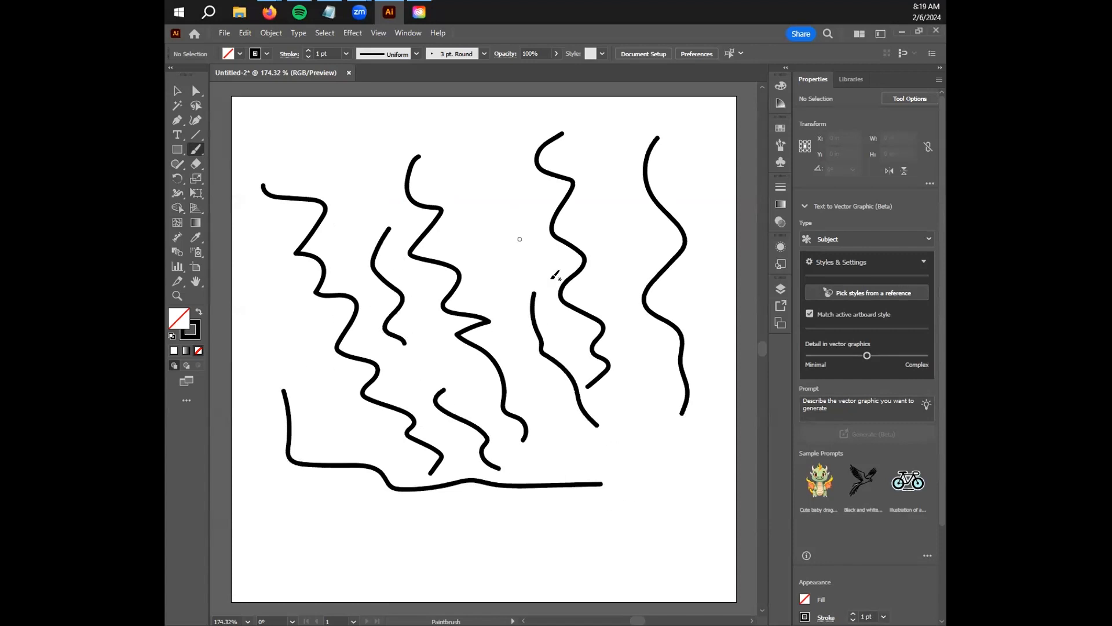
- Paint a smiley face in the artboard's lower right corner, a dense zigzag beside it and a looping line along the upper edge
{"action": "left_click", "coordinate": [625, 516]}
{"action": "left_click", "coordinate": [686, 503]}
{"action": "mouse_move", "coordinate": [600, 529]}
{"action": "left_mouse_down"}
{"action": "mouse_move", "coordinate": [652, 587]}
{"action": "mouse_move", "coordinate": [720, 523]}
{"action": "left_mouse_up"}
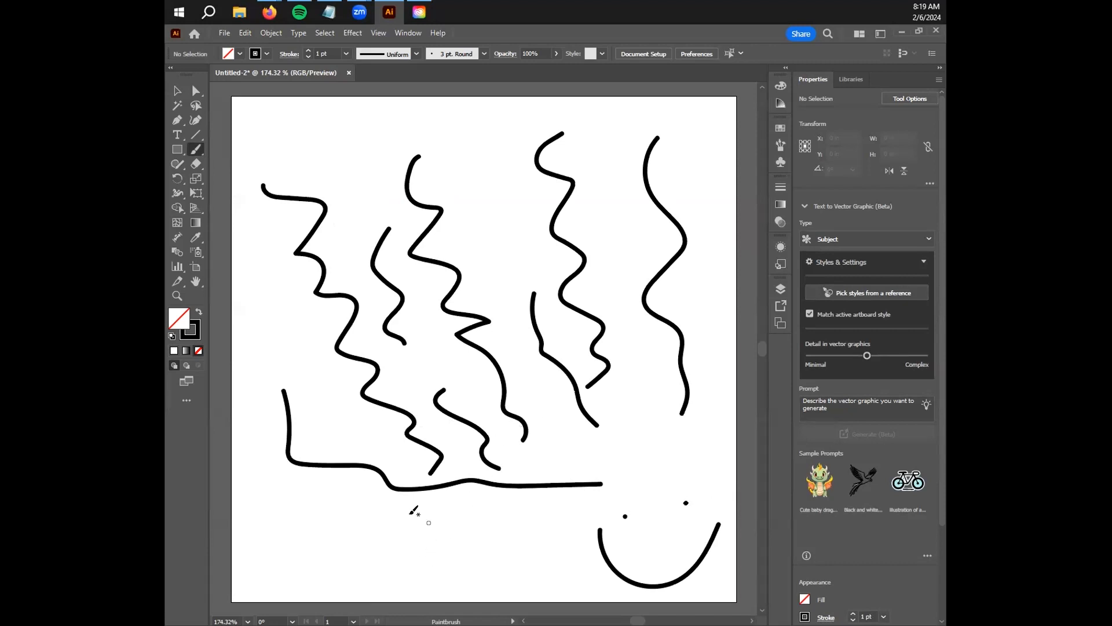
{"action": "mouse_move", "coordinate": [260, 519]}
{"action": "left_mouse_down"}
{"action": "mouse_move", "coordinate": [305, 527]}
{"action": "mouse_move", "coordinate": [316, 543]}
{"action": "mouse_move", "coordinate": [321, 523]}
{"action": "mouse_move", "coordinate": [336, 535]}
{"action": "mouse_move", "coordinate": [344, 511]}
{"action": "mouse_move", "coordinate": [382, 528]}
{"action": "mouse_move", "coordinate": [386, 551]}
{"action": "mouse_move", "coordinate": [416, 535]}
{"action": "mouse_move", "coordinate": [431, 547]}
{"action": "mouse_move", "coordinate": [448, 522]}
{"action": "mouse_move", "coordinate": [464, 544]}
{"action": "mouse_move", "coordinate": [511, 557]}
{"action": "mouse_move", "coordinate": [528, 531]}
{"action": "mouse_move", "coordinate": [561, 522]}
{"action": "left_mouse_up"}
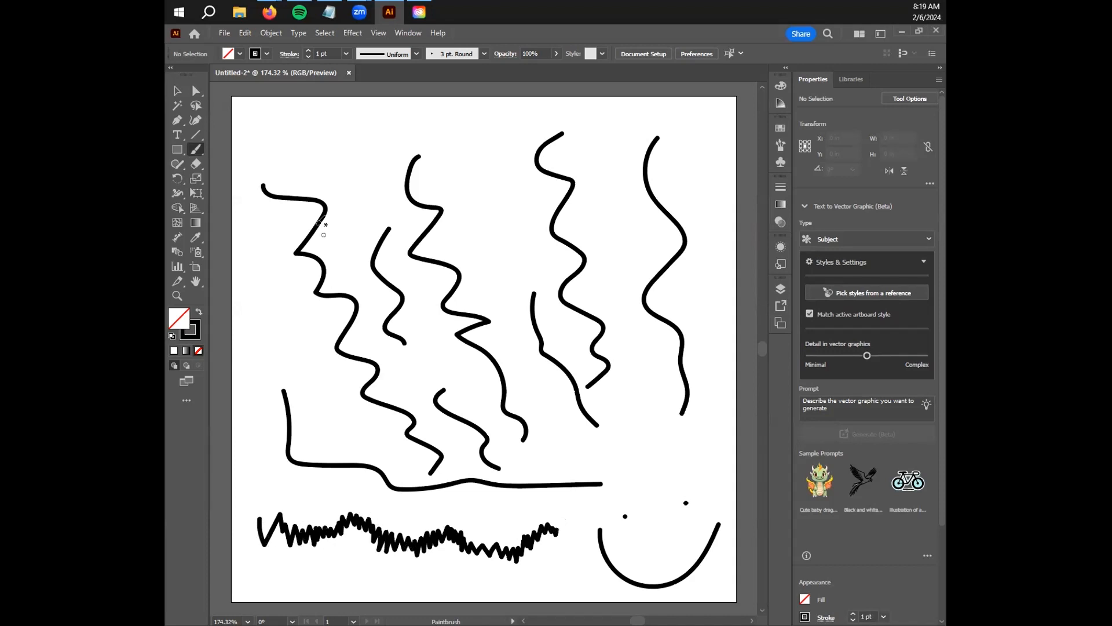
{"action": "mouse_move", "coordinate": [280, 118]}
{"action": "left_mouse_down"}
{"action": "mouse_move", "coordinate": [280, 151]}
{"action": "mouse_move", "coordinate": [331, 142]}
{"action": "mouse_move", "coordinate": [330, 122]}
{"action": "mouse_move", "coordinate": [301, 139]}
{"action": "mouse_move", "coordinate": [306, 160]}
{"action": "mouse_move", "coordinate": [338, 161]}
{"action": "mouse_move", "coordinate": [387, 114]}
{"action": "mouse_move", "coordinate": [407, 121]}
{"action": "mouse_move", "coordinate": [405, 139]}
{"action": "mouse_move", "coordinate": [361, 131]}
{"action": "mouse_move", "coordinate": [371, 108]}
{"action": "mouse_move", "coordinate": [409, 110]}
{"action": "mouse_move", "coordinate": [459, 150]}
{"action": "mouse_move", "coordinate": [481, 126]}
{"action": "mouse_move", "coordinate": [460, 120]}
{"action": "mouse_move", "coordinate": [441, 137]}
{"action": "mouse_move", "coordinate": [452, 158]}
{"action": "mouse_move", "coordinate": [498, 165]}
{"action": "mouse_move", "coordinate": [507, 201]}
{"action": "mouse_move", "coordinate": [470, 201]}
{"action": "mouse_move", "coordinate": [474, 192]}
{"action": "mouse_move", "coordinate": [490, 213]}
{"action": "mouse_move", "coordinate": [502, 245]}
{"action": "left_mouse_up"}
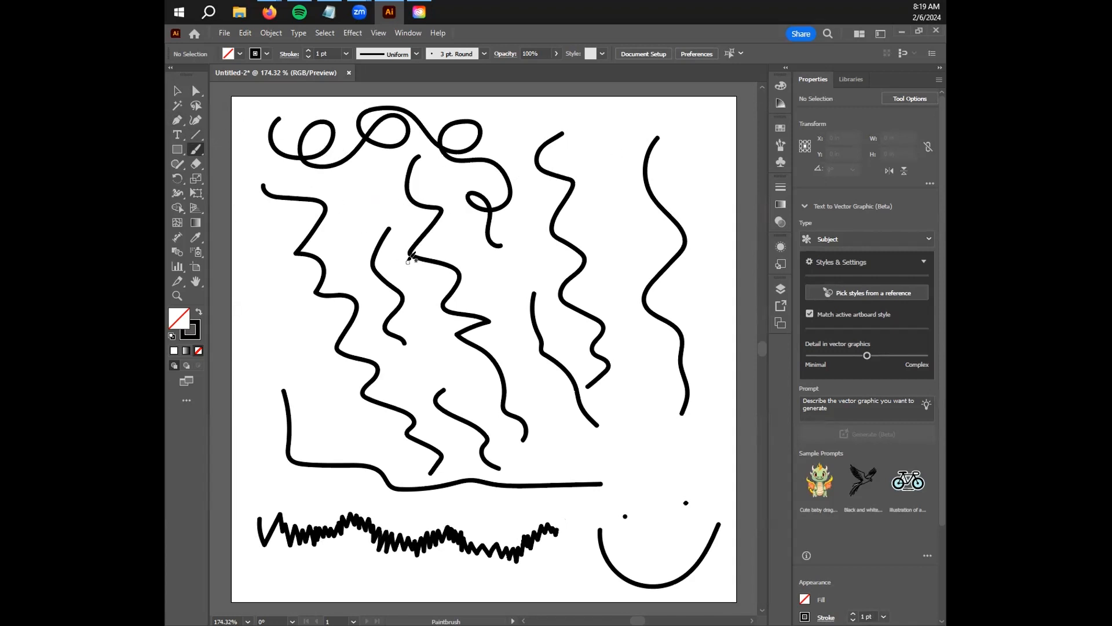
- Undo all the brush strokes until the artboard is empty
{"action": "key", "text": "ctrl+z"}
{"action": "key", "text": "ctrl+z"}
{"action": "key", "text": "ctrl+z"}
{"action": "key", "text": "ctrl+z"}
{"action": "key", "text": "ctrl+z"}
{"action": "key", "text": "ctrl+z"}
{"action": "key", "text": "ctrl+z"}
{"action": "key", "text": "ctrl+z"}
{"action": "key", "text": "ctrl+z"}
{"action": "key", "text": "ctrl+z"}
{"action": "key", "text": "ctrl+z"}
{"action": "key", "text": "ctrl+z"}
{"action": "key", "text": "ctrl+z"}
{"action": "key", "text": "ctrl+z"}
{"action": "key", "text": "ctrl+z"}
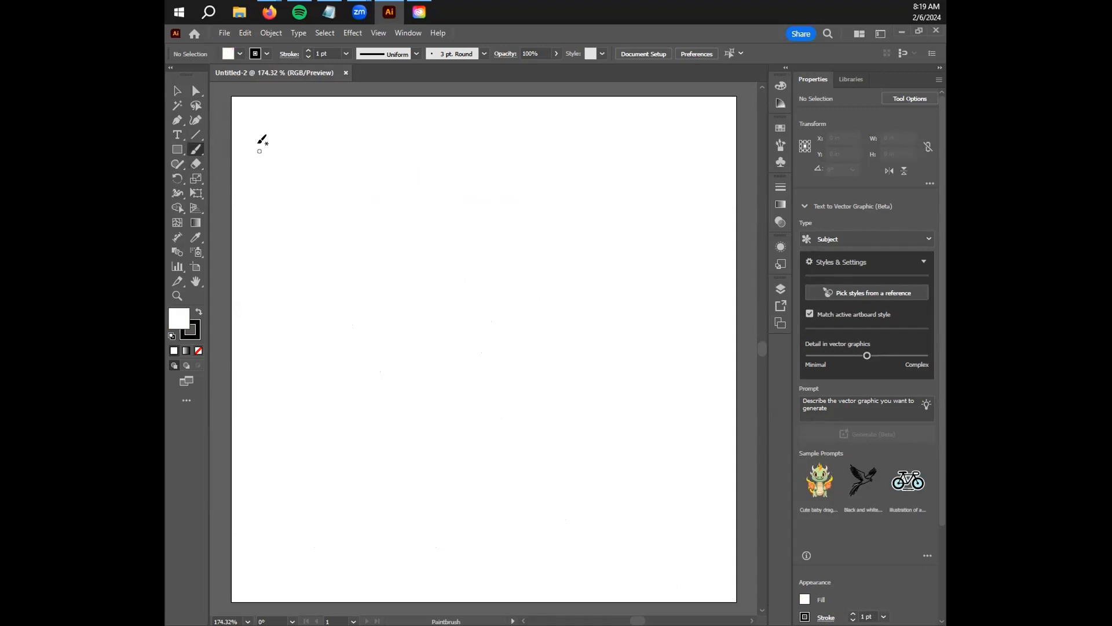
- Paint two small freehand boxes in the upper half of the artboard and connect them with a wavy brush line
{"action": "mouse_move", "coordinate": [259, 124]}
{"action": "left_mouse_down"}
{"action": "mouse_move", "coordinate": [249, 150]}
{"action": "mouse_move", "coordinate": [280, 155]}
{"action": "mouse_move", "coordinate": [280, 127]}
{"action": "mouse_move", "coordinate": [258, 121]}
{"action": "left_mouse_up"}
{"action": "mouse_move", "coordinate": [532, 207]}
{"action": "left_mouse_down"}
{"action": "mouse_move", "coordinate": [540, 264]}
{"action": "mouse_move", "coordinate": [562, 211]}
{"action": "mouse_move", "coordinate": [516, 198]}
{"action": "left_mouse_up"}
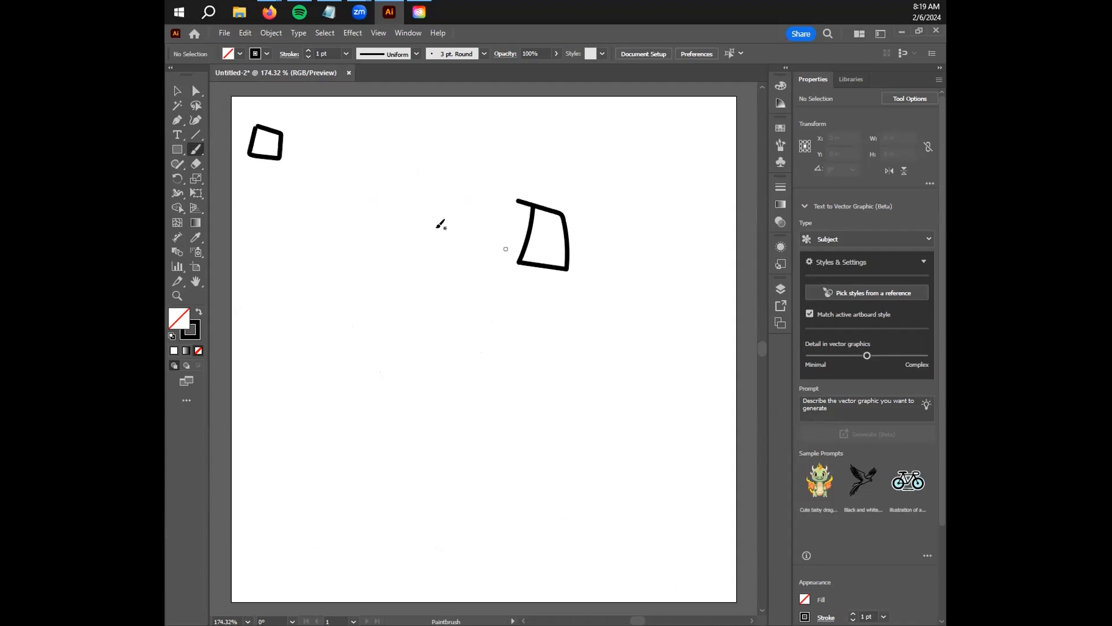
{"action": "mouse_move", "coordinate": [271, 140]}
{"action": "left_mouse_down"}
{"action": "mouse_move", "coordinate": [345, 160]}
{"action": "mouse_move", "coordinate": [356, 189]}
{"action": "mouse_move", "coordinate": [379, 199]}
{"action": "mouse_move", "coordinate": [410, 188]}
{"action": "mouse_move", "coordinate": [455, 221]}
{"action": "mouse_move", "coordinate": [494, 205]}
{"action": "mouse_move", "coordinate": [547, 244]}
{"action": "left_mouse_up"}
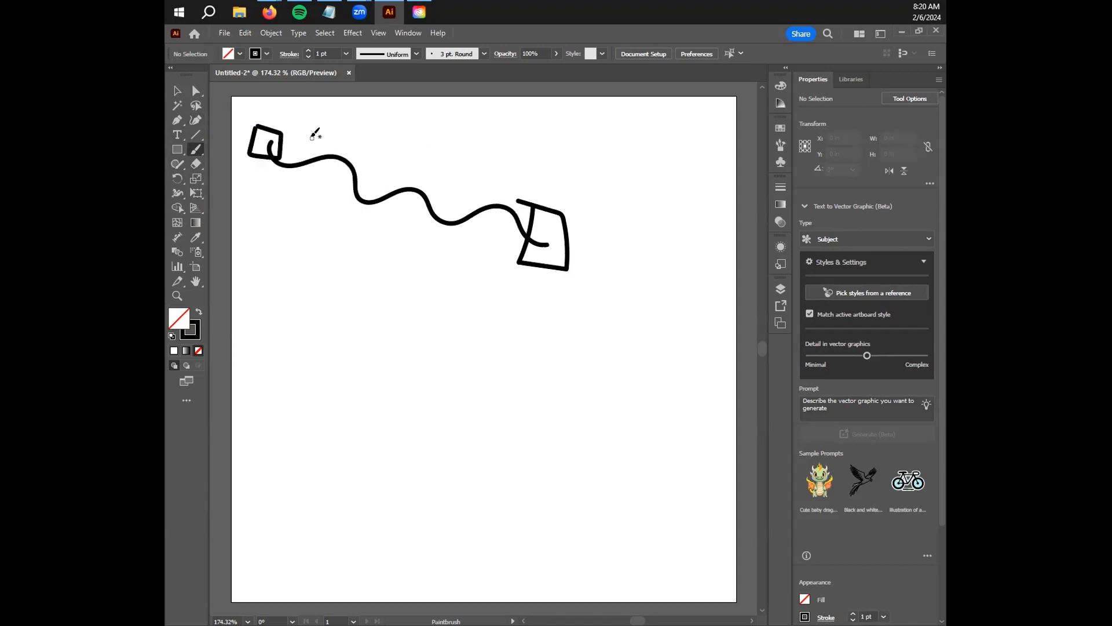
- Draw a closed, self-crossing path of straight segments with the Pen tool below the wavy line
{"action": "left_click", "coordinate": [179, 124]}
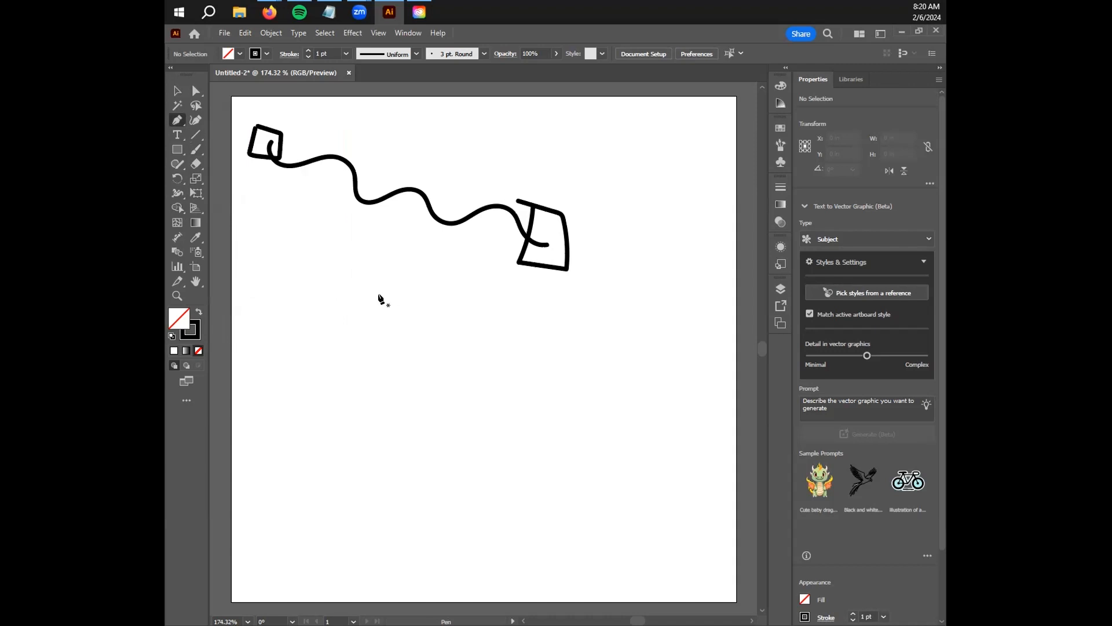
{"action": "left_click", "coordinate": [321, 281]}
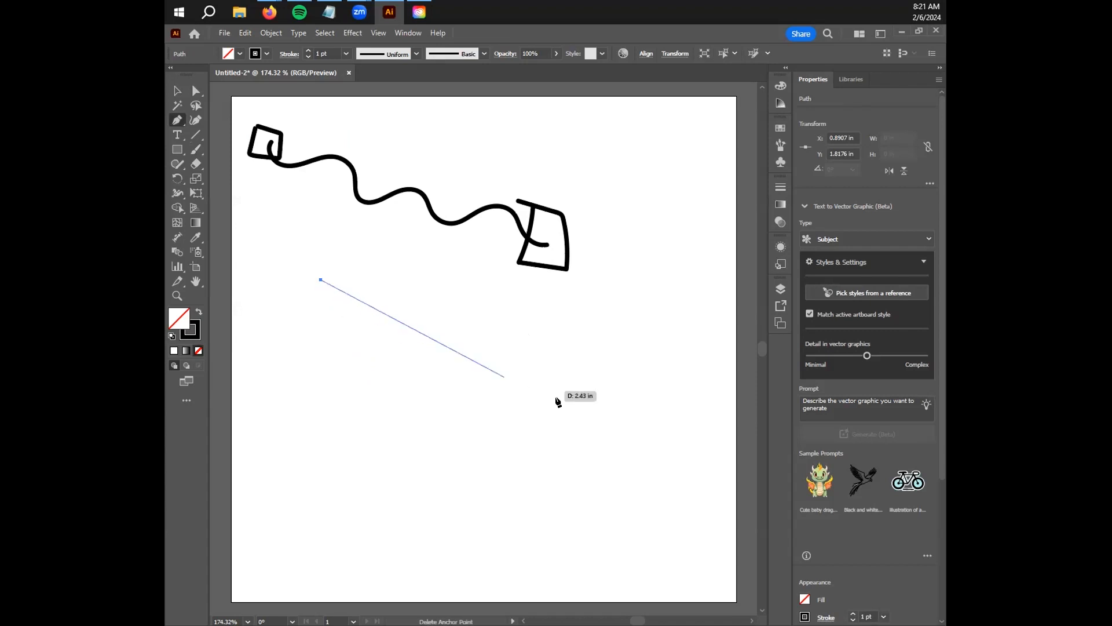
{"action": "left_click", "coordinate": [496, 380]}
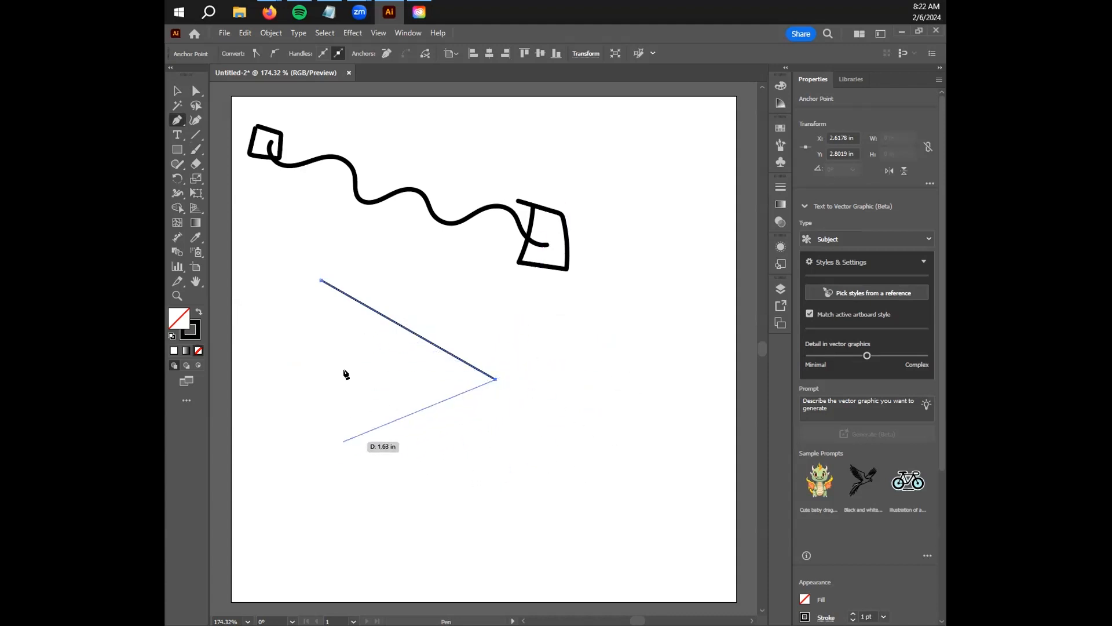
{"action": "left_click", "coordinate": [417, 429]}
{"action": "left_click", "coordinate": [526, 436]}
{"action": "left_click", "coordinate": [534, 324]}
{"action": "left_click", "coordinate": [599, 349]}
{"action": "left_click", "coordinate": [612, 481]}
{"action": "left_click", "coordinate": [466, 491]}
{"action": "left_click", "coordinate": [349, 352]}
{"action": "left_click", "coordinate": [312, 413]}
{"action": "left_click", "coordinate": [313, 510]}
{"action": "left_click", "coordinate": [422, 380]}
{"action": "left_click", "coordinate": [382, 323]}
{"action": "left_click", "coordinate": [319, 309]}
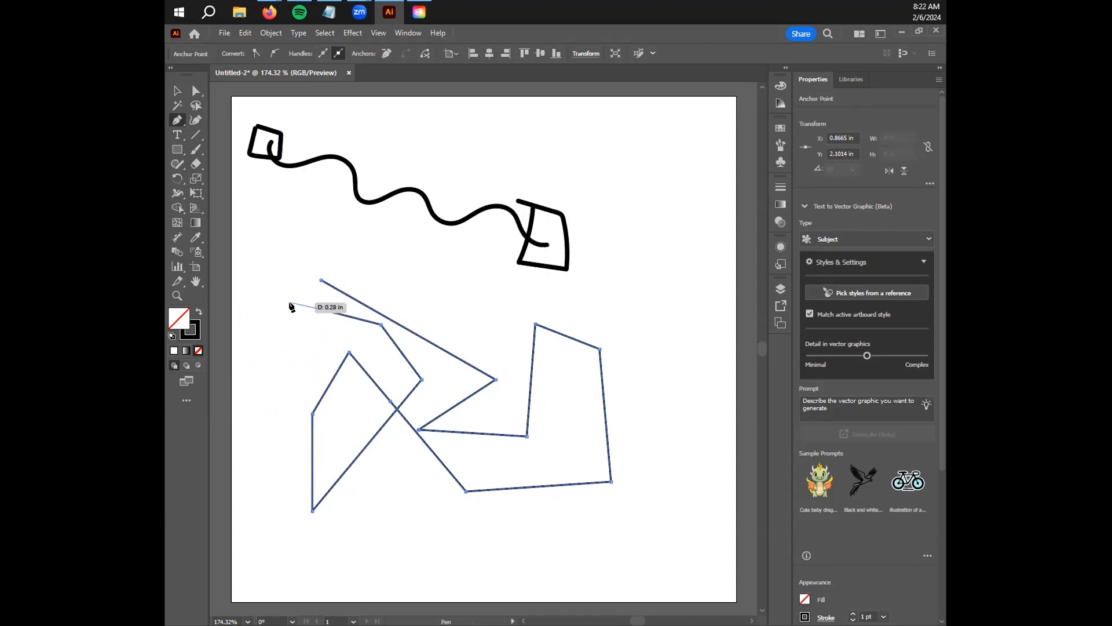
{"action": "left_click", "coordinate": [321, 281]}
- Select the whole Pen path, shift it slightly and shrink it to about 0.3 by 0.2 in
{"action": "key", "text": "v"}
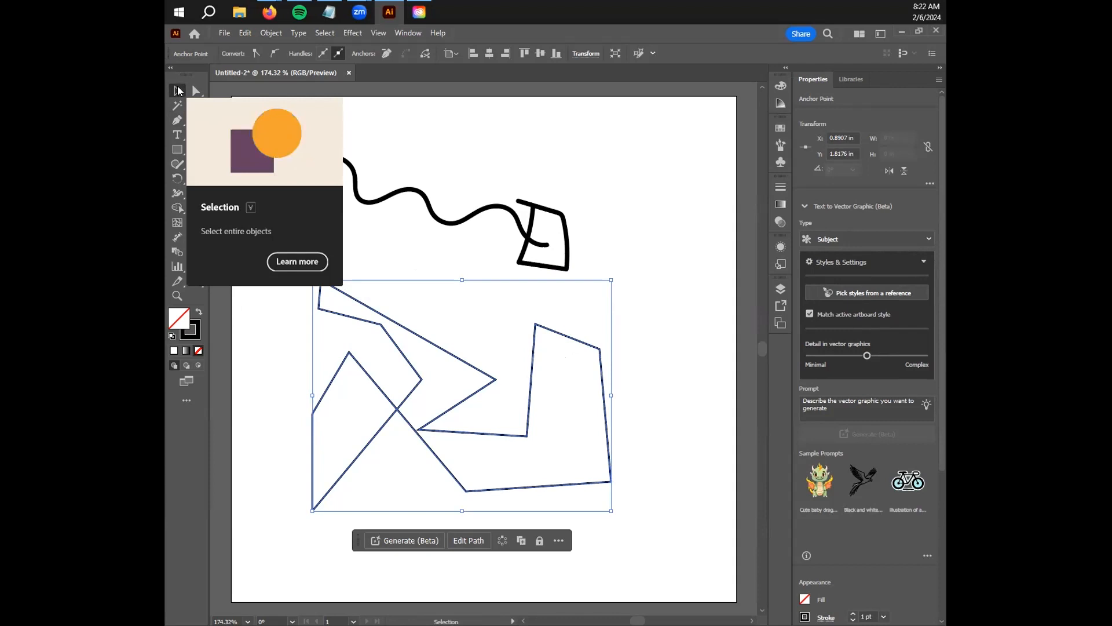
{"action": "left_click_drag", "start_coordinate": [524, 440], "coordinate": [494, 428]}
{"action": "left_click_drag", "start_coordinate": [604, 498], "coordinate": [333, 281]}
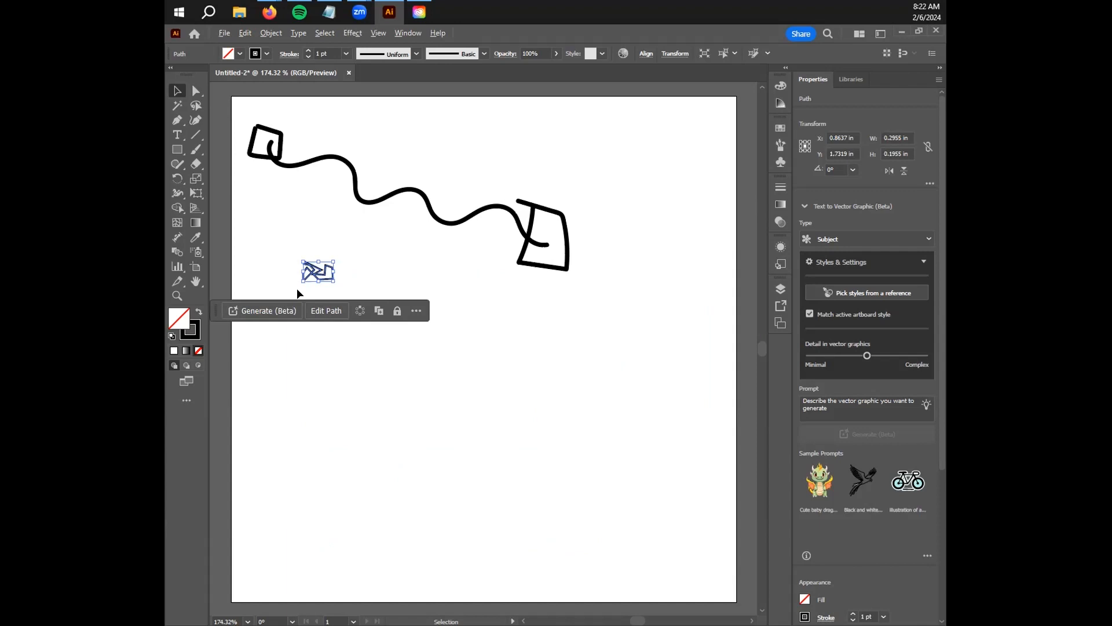
- Stretch the small Pen path from its corner and sides to about 0.52 by 0.37 in, and delete it
{"action": "scroll", "coordinate": [326, 285], "scroll_direction": "up", "scroll_amount": 5}
{"action": "left_click_drag", "start_coordinate": [475, 251], "coordinate": [674, 436]}
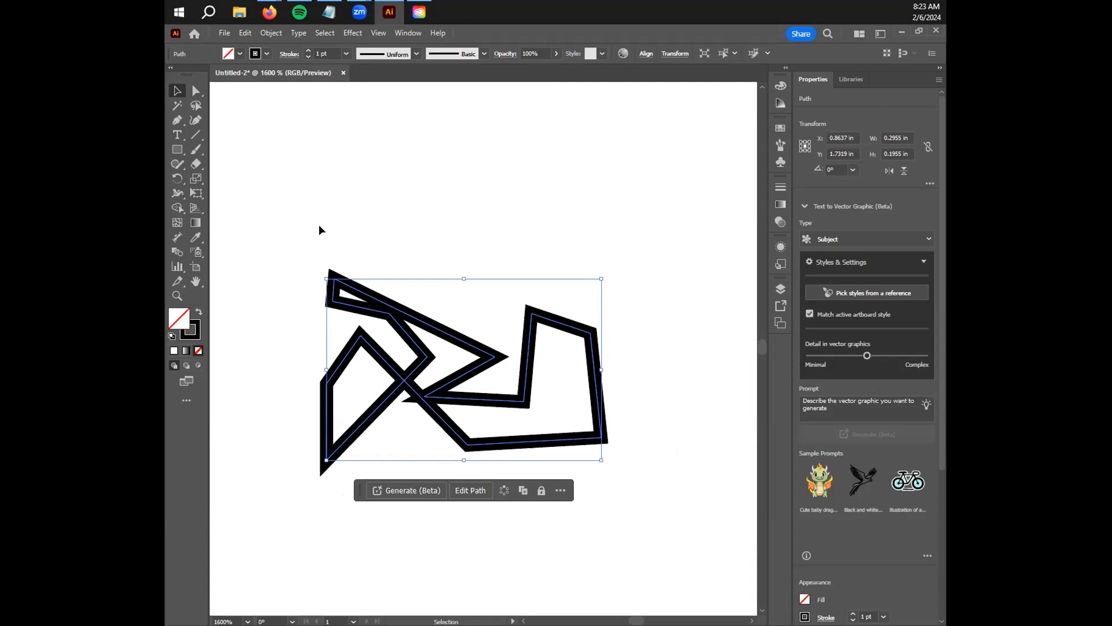
{"action": "left_click_drag", "start_coordinate": [602, 461], "coordinate": [694, 553]}
{"action": "scroll", "coordinate": [519, 404], "scroll_direction": "down", "scroll_amount": 1}
{"action": "left_click_drag", "start_coordinate": [508, 264], "coordinate": [508, 171]}
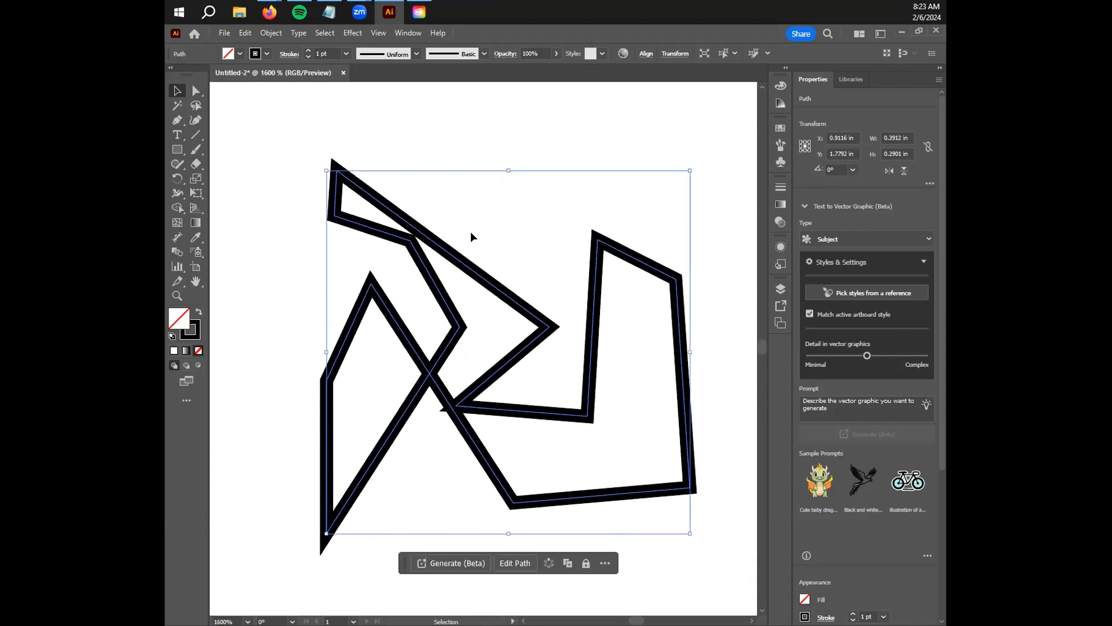
{"action": "left_click_drag", "start_coordinate": [327, 352], "coordinate": [240, 354]}
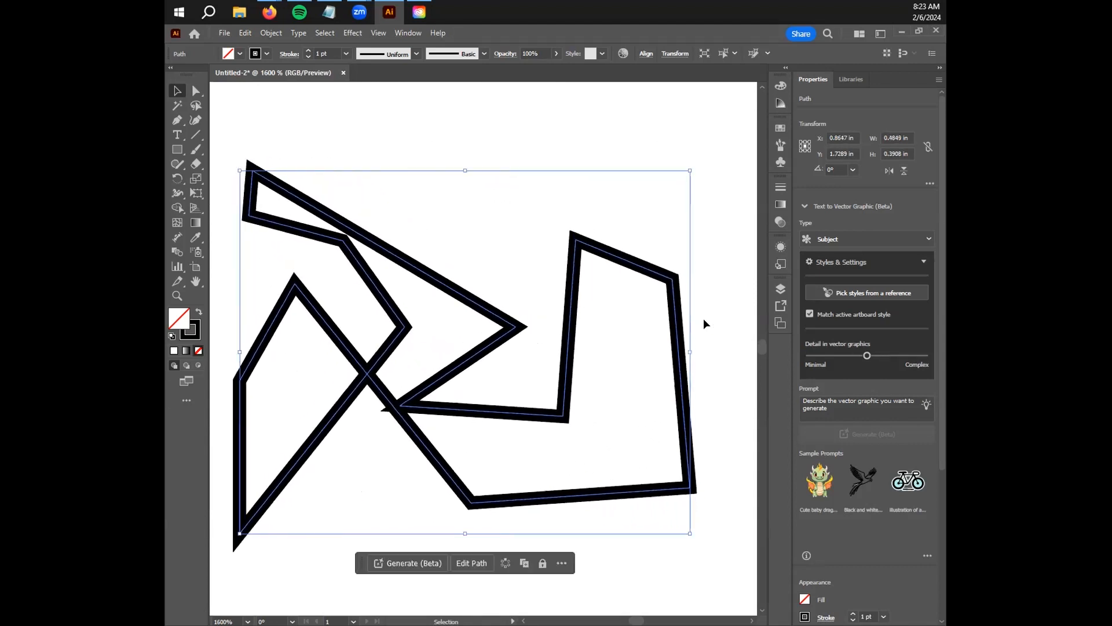
{"action": "left_click_drag", "start_coordinate": [689, 351], "coordinate": [722, 351]}
{"action": "left_click_drag", "start_coordinate": [487, 170], "coordinate": [480, 191]}
{"action": "mouse_move", "coordinate": [480, 533]}
{"action": "left_mouse_down"}
{"action": "mouse_move", "coordinate": [481, 551]}
{"action": "mouse_move", "coordinate": [481, 540]}
{"action": "left_mouse_up"}
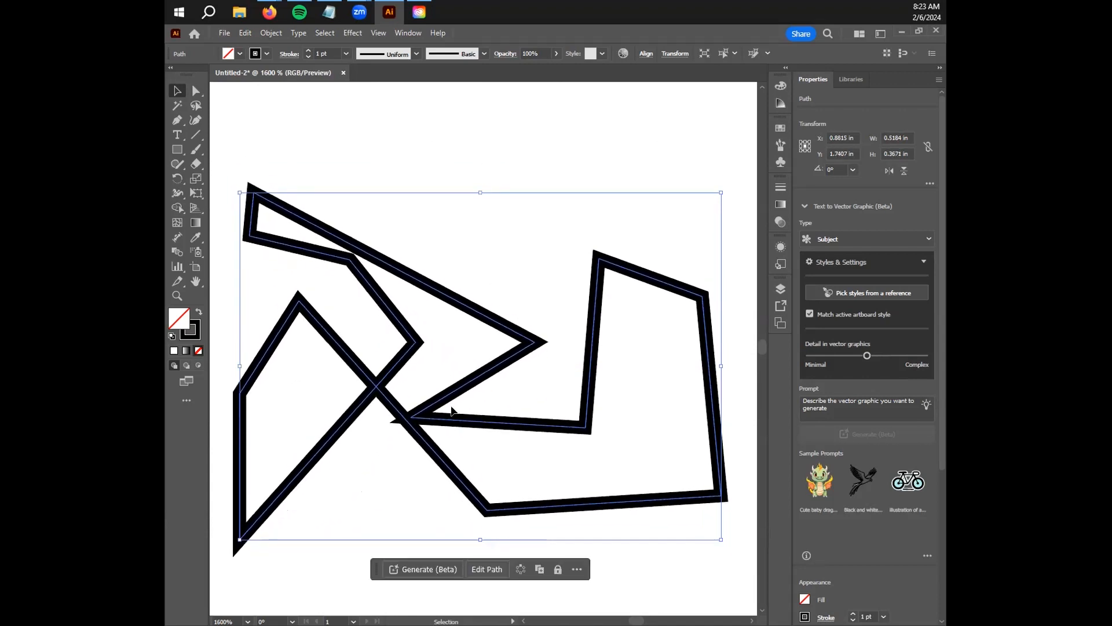
{"action": "scroll", "coordinate": [524, 467], "scroll_direction": "down", "scroll_amount": 4}
{"action": "key", "text": "Delete"}
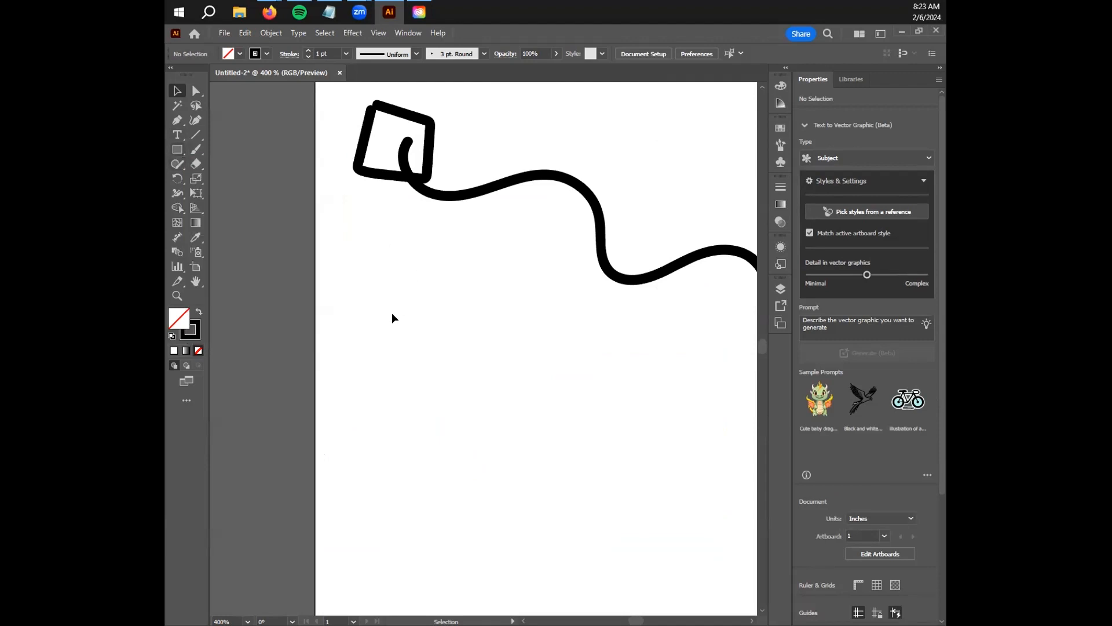
- Draw a rectangle about 1.01 in wide and 0.96 in high below the wavy brush line
{"action": "key", "text": "m"}
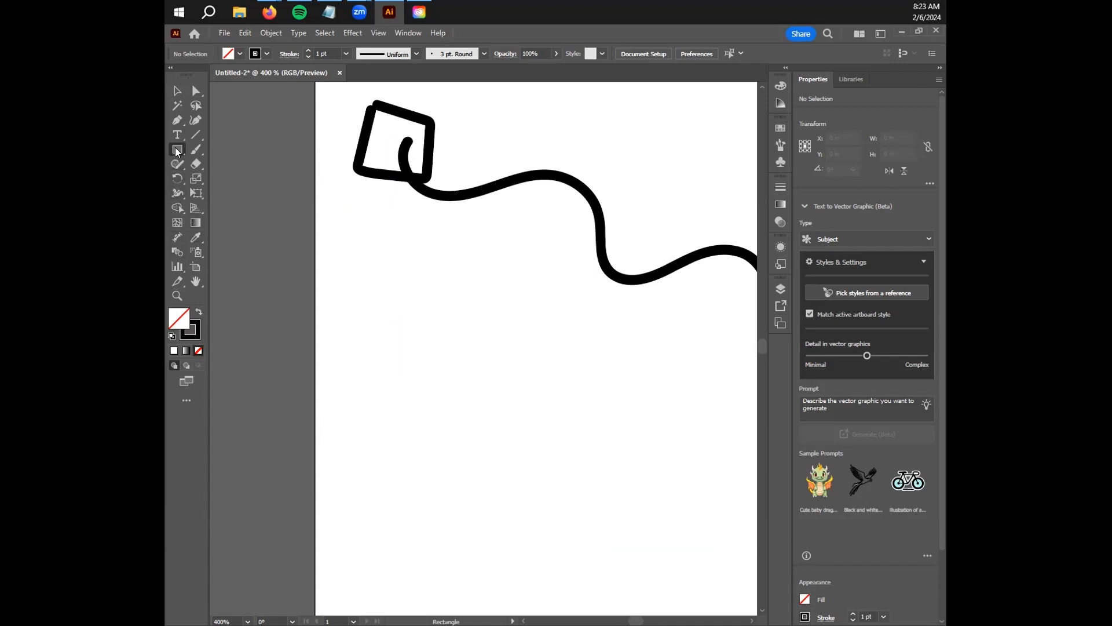
{"action": "left_click_drag", "start_coordinate": [352, 266], "coordinate": [588, 492]}
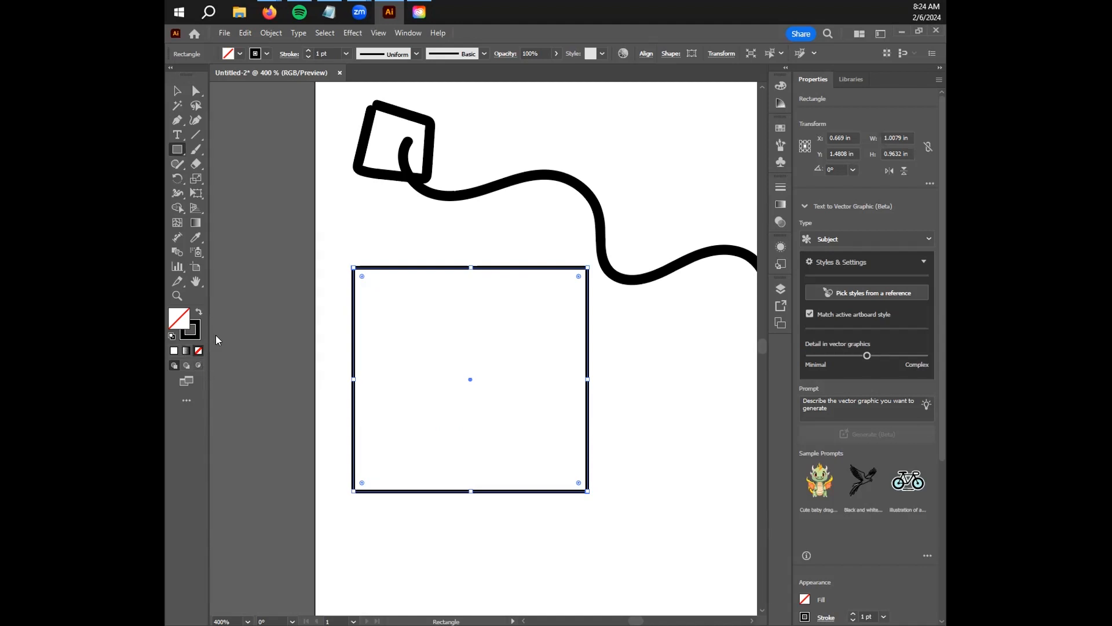
- Try several hues for the rectangle's stroke and set it to bright blue, hex 009EFF
{"action": "key", "text": "x"}
{"action": "double_click", "coordinate": [196, 336]}
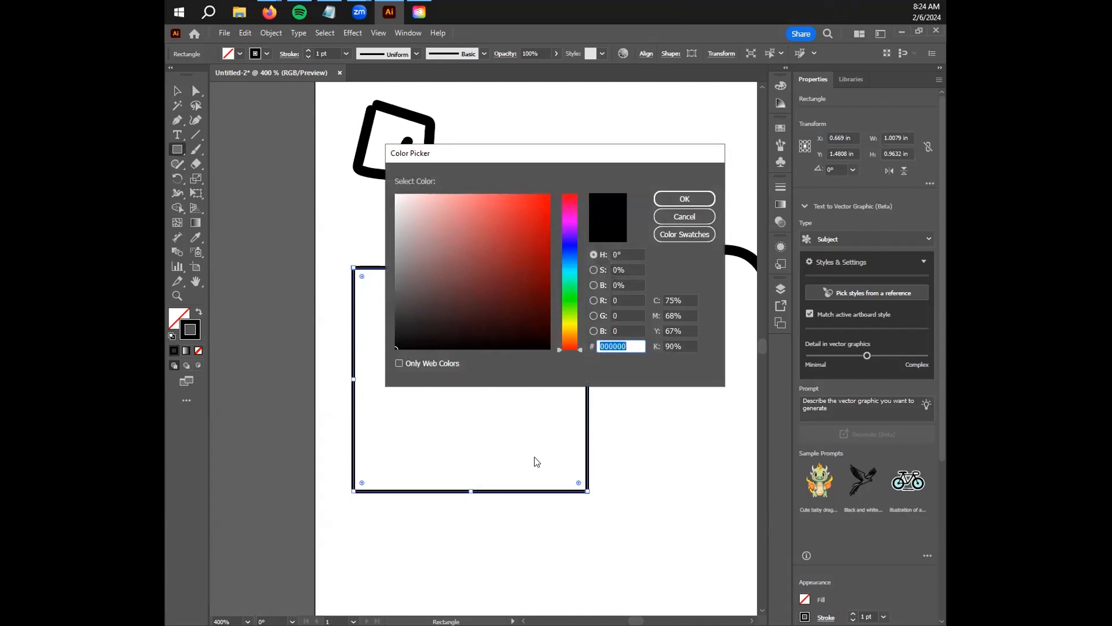
{"action": "left_click", "coordinate": [530, 226]}
{"action": "mouse_move", "coordinate": [532, 220]}
{"action": "left_mouse_down"}
{"action": "mouse_move", "coordinate": [550, 195]}
{"action": "mouse_move", "coordinate": [459, 229]}
{"action": "mouse_move", "coordinate": [445, 288]}
{"action": "mouse_move", "coordinate": [449, 273]}
{"action": "mouse_move", "coordinate": [512, 241]}
{"action": "mouse_move", "coordinate": [427, 209]}
{"action": "mouse_move", "coordinate": [512, 241]}
{"action": "mouse_move", "coordinate": [425, 273]}
{"action": "mouse_move", "coordinate": [509, 224]}
{"action": "mouse_move", "coordinate": [442, 222]}
{"action": "mouse_move", "coordinate": [490, 249]}
{"action": "left_mouse_up"}
{"action": "mouse_move", "coordinate": [471, 292]}
{"action": "left_mouse_down"}
{"action": "mouse_move", "coordinate": [519, 318]}
{"action": "mouse_move", "coordinate": [506, 270]}
{"action": "mouse_move", "coordinate": [549, 195]}
{"action": "mouse_move", "coordinate": [559, 206]}
{"action": "mouse_move", "coordinate": [529, 214]}
{"action": "mouse_move", "coordinate": [406, 203]}
{"action": "mouse_move", "coordinate": [427, 208]}
{"action": "mouse_move", "coordinate": [379, 242]}
{"action": "mouse_move", "coordinate": [403, 447]}
{"action": "mouse_move", "coordinate": [351, 464]}
{"action": "mouse_move", "coordinate": [335, 166]}
{"action": "mouse_move", "coordinate": [333, 408]}
{"action": "mouse_move", "coordinate": [524, 457]}
{"action": "mouse_move", "coordinate": [559, 151]}
{"action": "mouse_move", "coordinate": [600, 425]}
{"action": "mouse_move", "coordinate": [602, 152]}
{"action": "mouse_move", "coordinate": [608, 359]}
{"action": "mouse_move", "coordinate": [542, 302]}
{"action": "mouse_move", "coordinate": [509, 312]}
{"action": "mouse_move", "coordinate": [495, 218]}
{"action": "mouse_move", "coordinate": [453, 272]}
{"action": "left_mouse_up"}
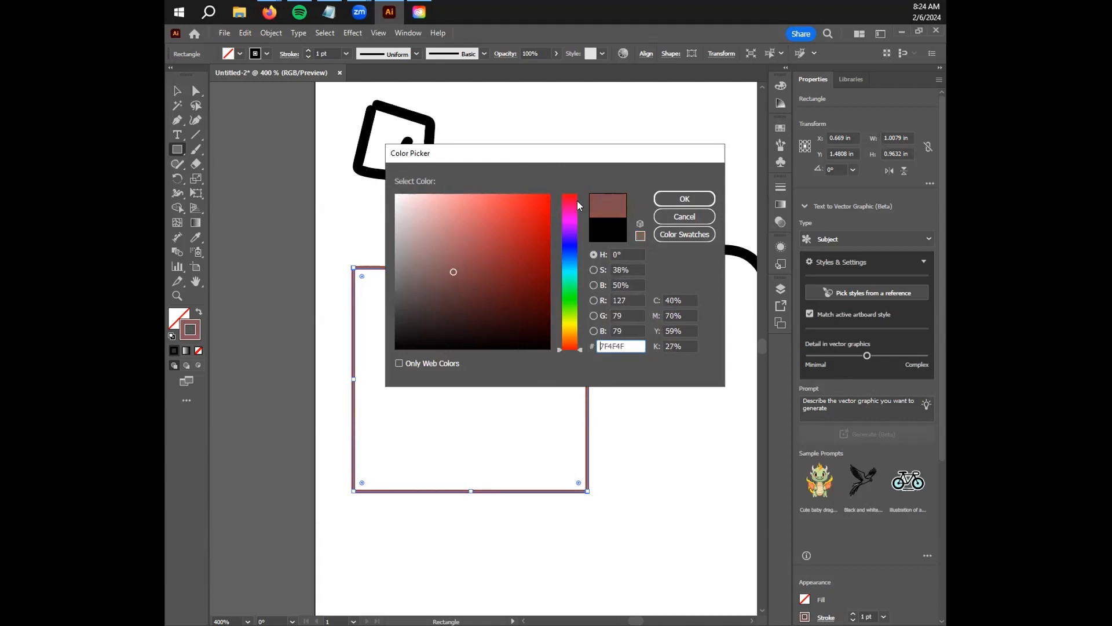
{"action": "left_click_drag", "start_coordinate": [538, 158], "coordinate": [581, 178]}
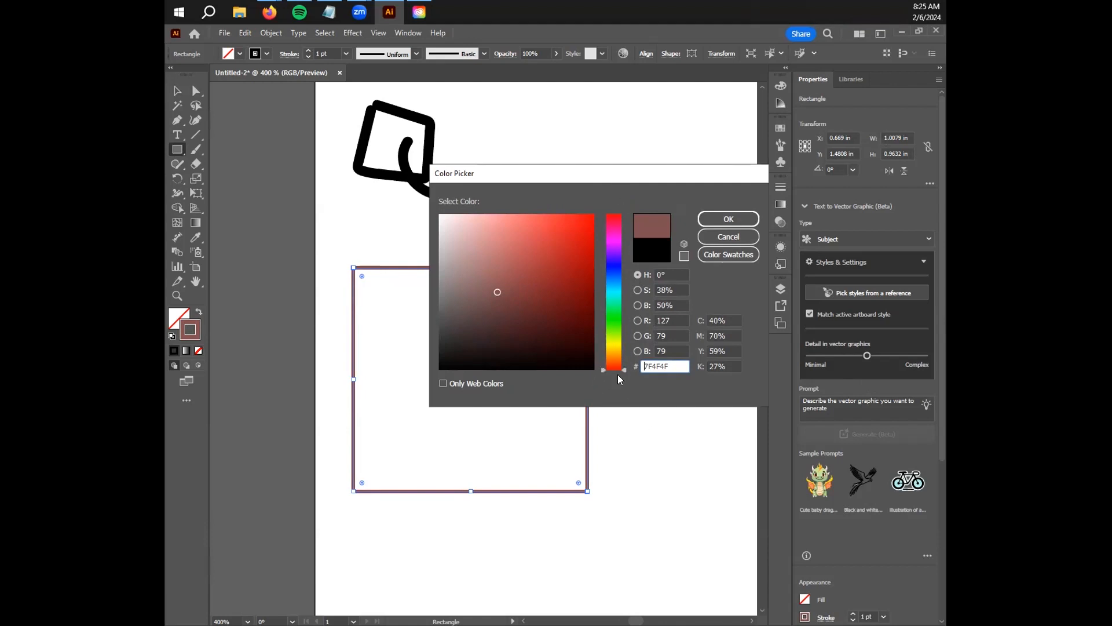
{"action": "left_click_drag", "start_coordinate": [617, 367], "coordinate": [621, 257]}
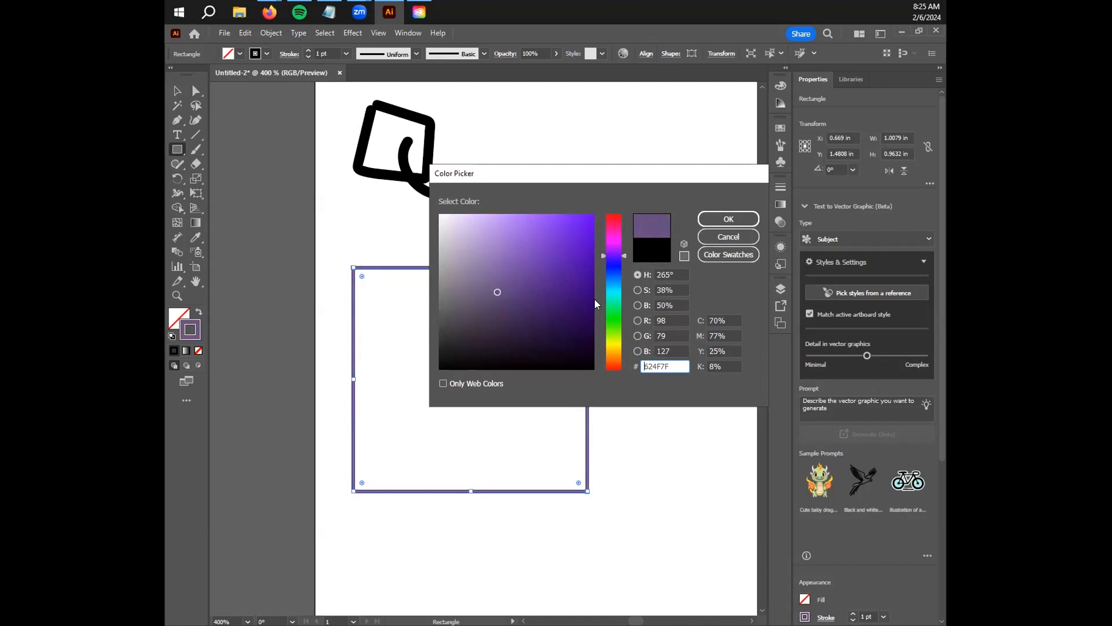
{"action": "left_click_drag", "start_coordinate": [610, 253], "coordinate": [616, 351]}
{"action": "mouse_move", "coordinate": [496, 295]}
{"action": "left_mouse_down"}
{"action": "mouse_move", "coordinate": [592, 216]}
{"action": "mouse_move", "coordinate": [627, 202]}
{"action": "left_mouse_up"}
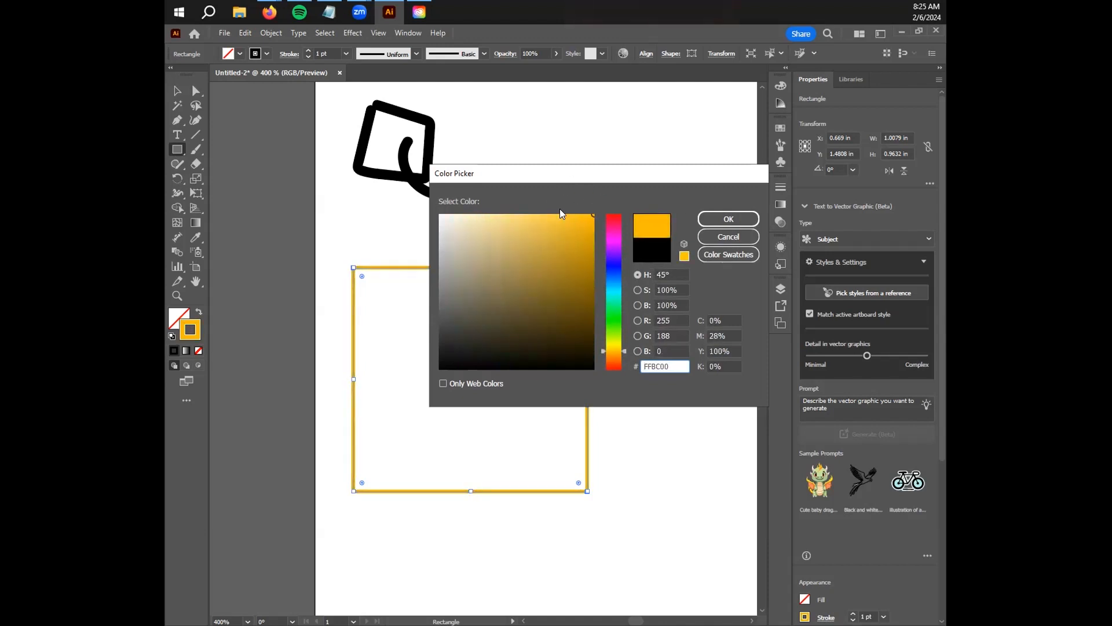
{"action": "left_click_drag", "start_coordinate": [494, 283], "coordinate": [631, 204]}
{"action": "mouse_move", "coordinate": [614, 266]}
{"action": "left_mouse_down"}
{"action": "mouse_move", "coordinate": [605, 353]}
{"action": "mouse_move", "coordinate": [618, 316]}
{"action": "mouse_move", "coordinate": [615, 223]}
{"action": "mouse_move", "coordinate": [617, 366]}
{"action": "mouse_move", "coordinate": [625, 240]}
{"action": "mouse_move", "coordinate": [622, 283]}
{"action": "left_mouse_up"}
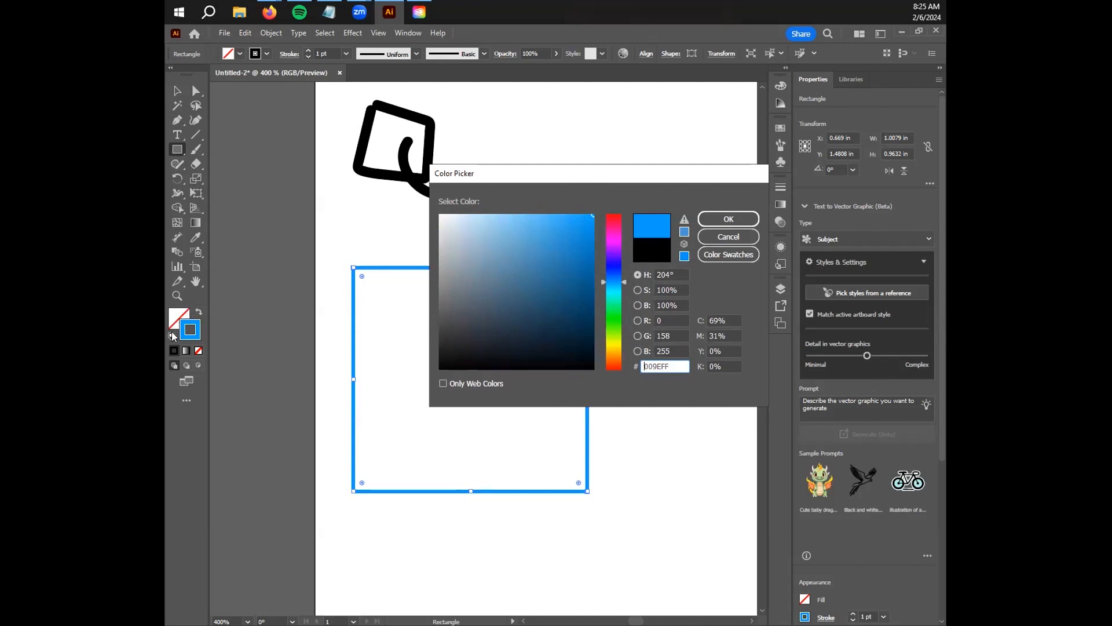
{"action": "left_click", "coordinate": [729, 219]}
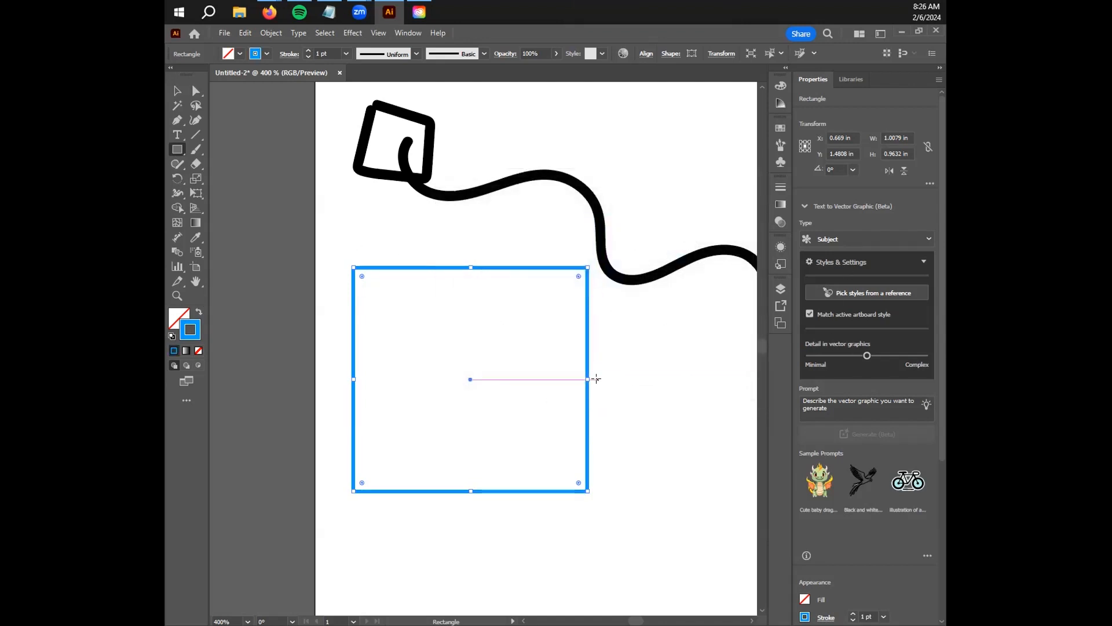
- Fill the rectangle with orange, hex FFAA00
{"action": "left_click", "coordinate": [175, 326]}
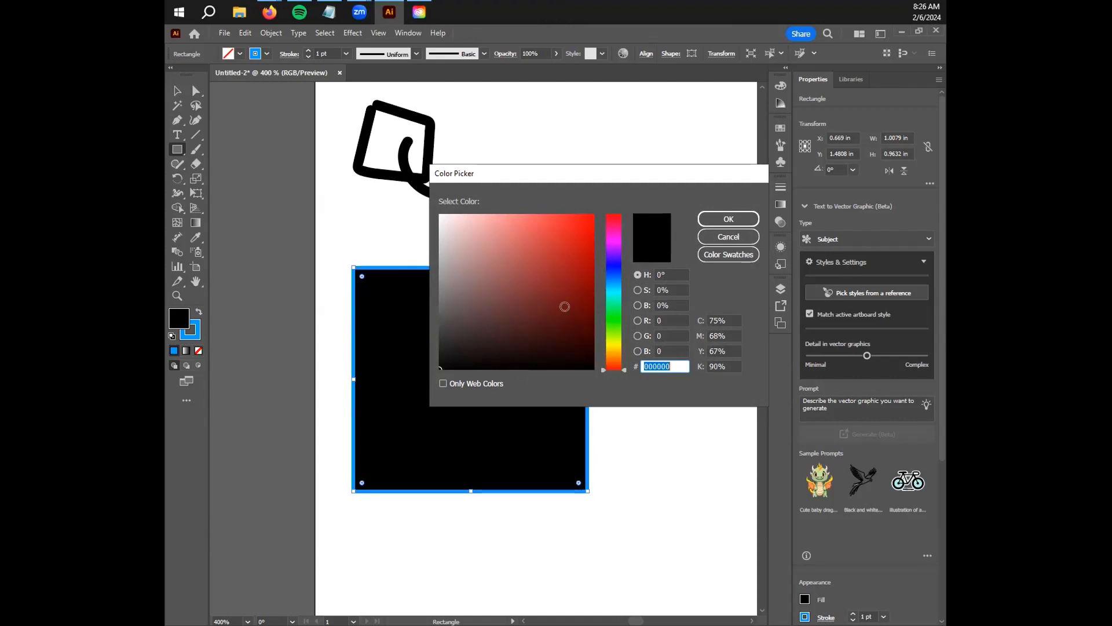
{"action": "mouse_move", "coordinate": [583, 178]}
{"action": "left_mouse_down"}
{"action": "mouse_move", "coordinate": [556, 192]}
{"action": "mouse_move", "coordinate": [630, 189]}
{"action": "left_mouse_up"}
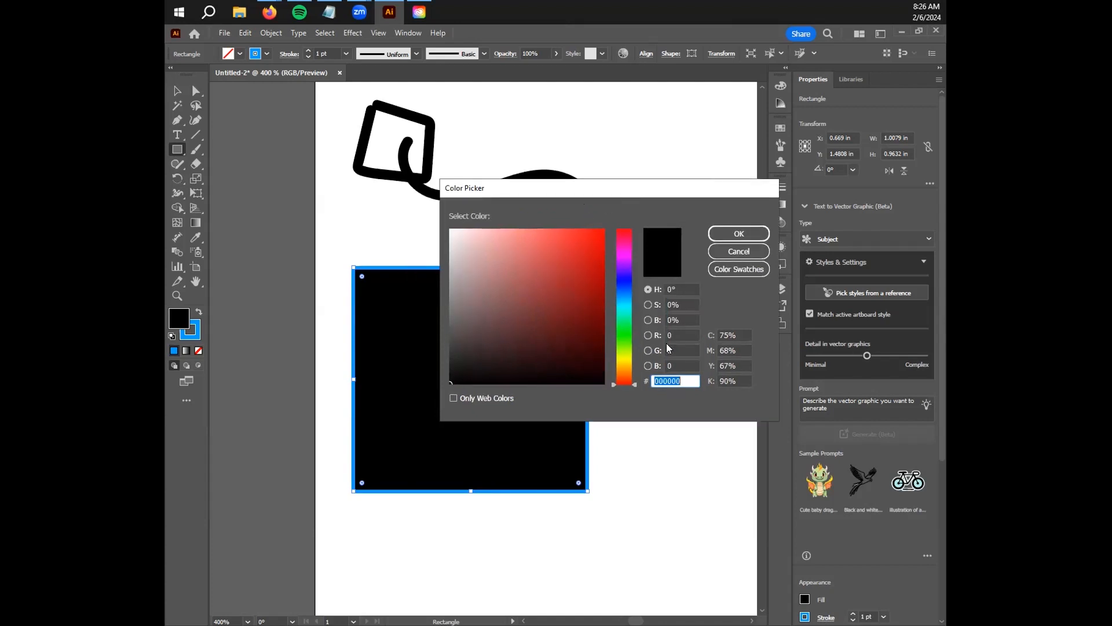
{"action": "mouse_move", "coordinate": [625, 371]}
{"action": "left_mouse_down"}
{"action": "mouse_move", "coordinate": [630, 357]}
{"action": "mouse_move", "coordinate": [630, 366]}
{"action": "left_mouse_up"}
{"action": "mouse_move", "coordinate": [573, 304]}
{"action": "left_mouse_down"}
{"action": "mouse_move", "coordinate": [544, 327]}
{"action": "mouse_move", "coordinate": [621, 227]}
{"action": "left_mouse_up"}
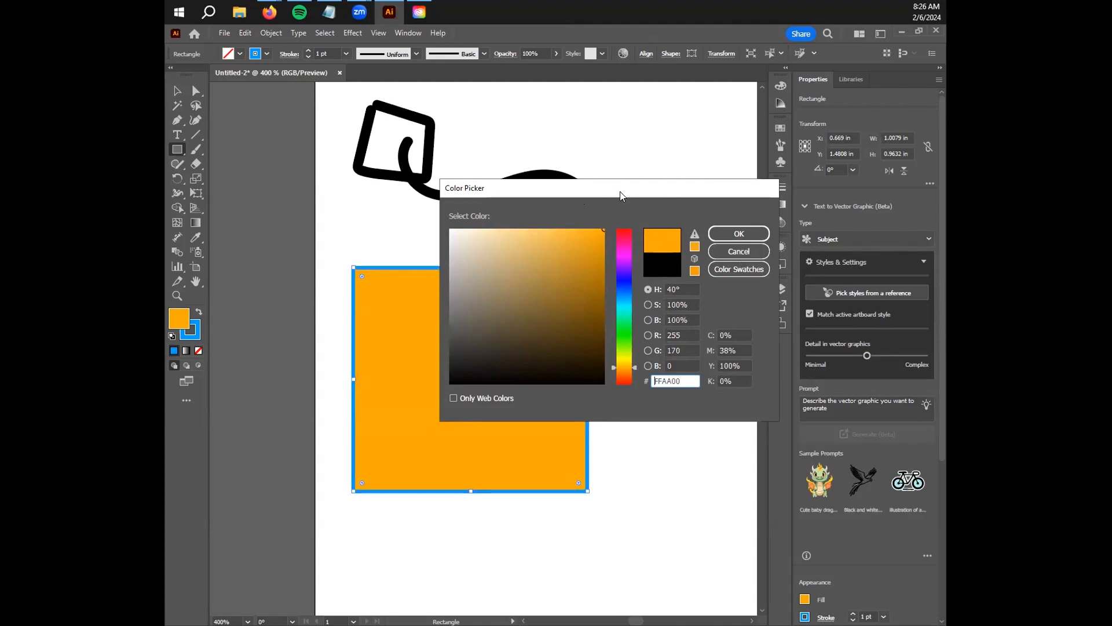
{"action": "left_click_drag", "start_coordinate": [623, 194], "coordinate": [670, 220]}
{"action": "left_click", "coordinate": [774, 267]}
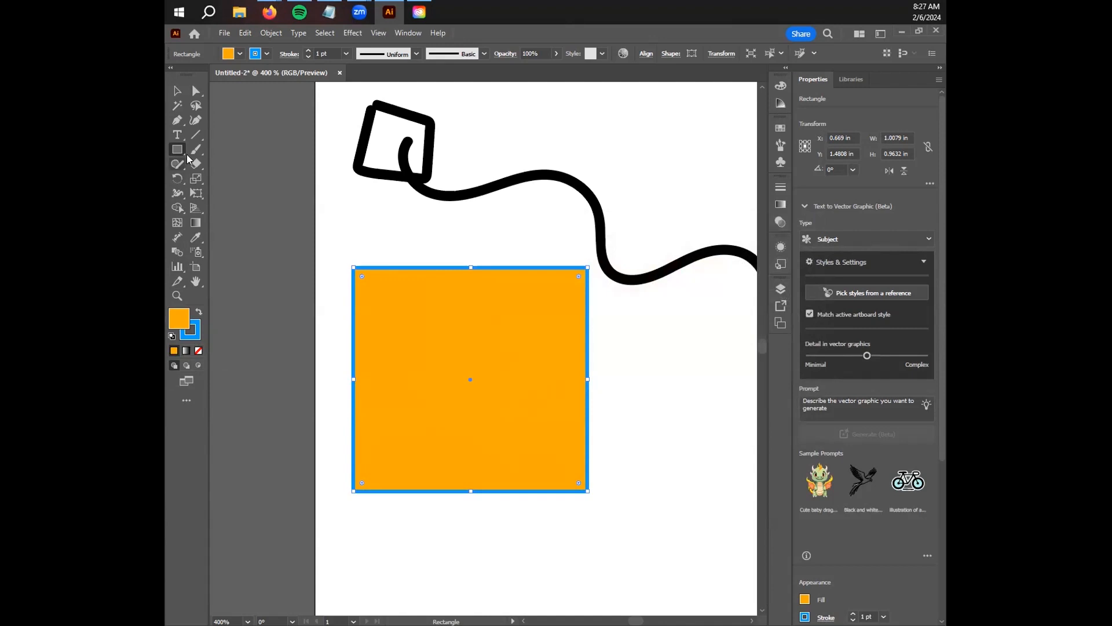
- Select the wavy brush line and the orange rectangle alternately to compare their fill and stroke colors
{"action": "key", "text": "v"}
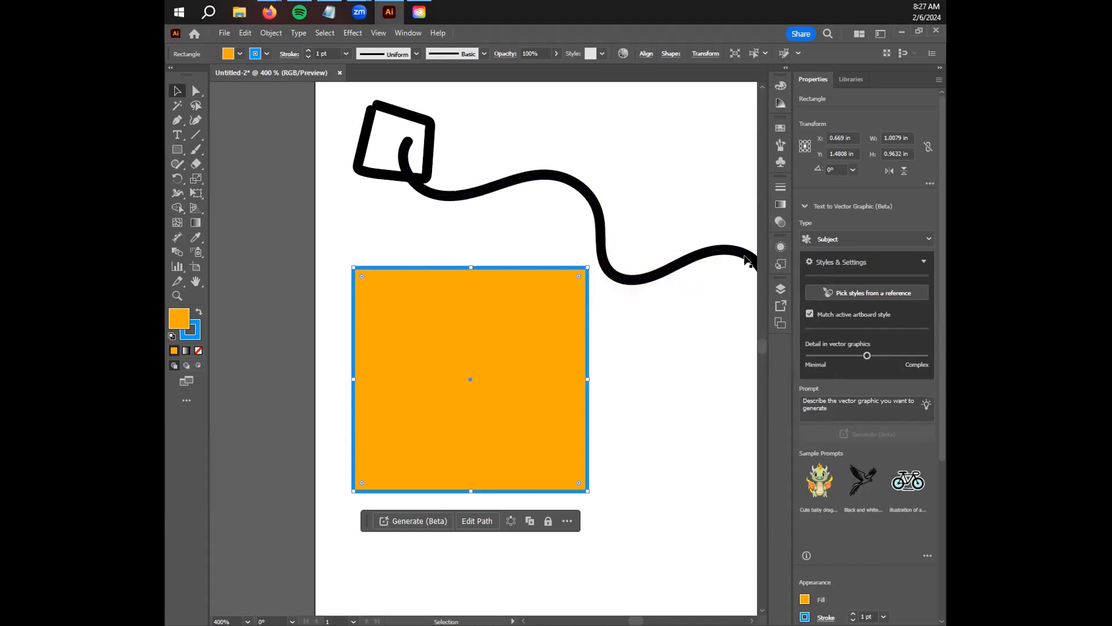
{"action": "left_click", "coordinate": [501, 187]}
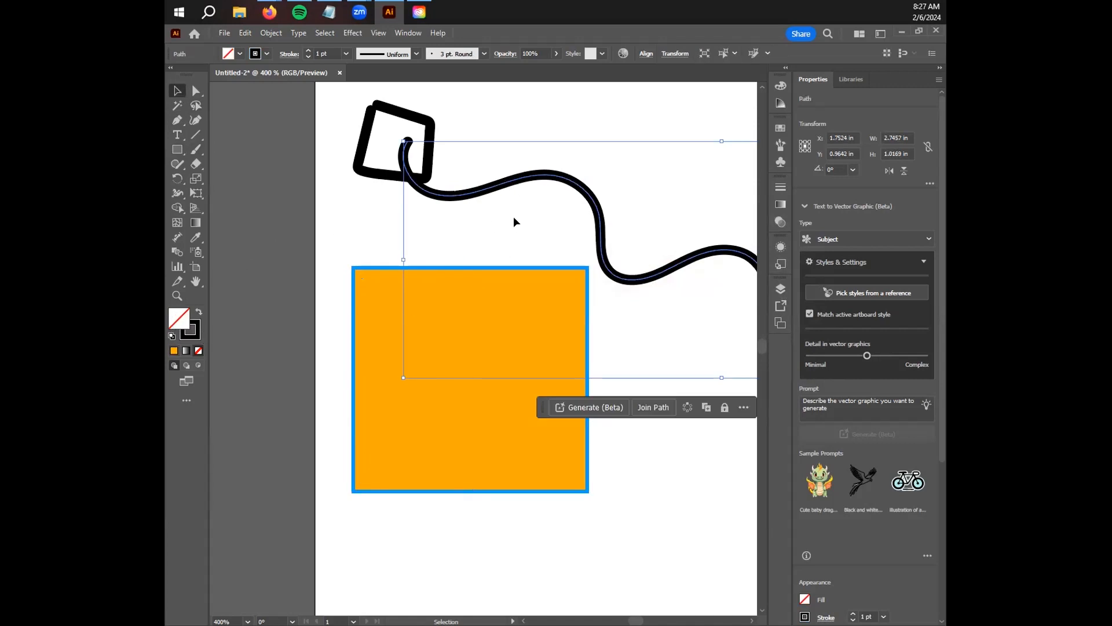
{"action": "left_click", "coordinate": [424, 439]}
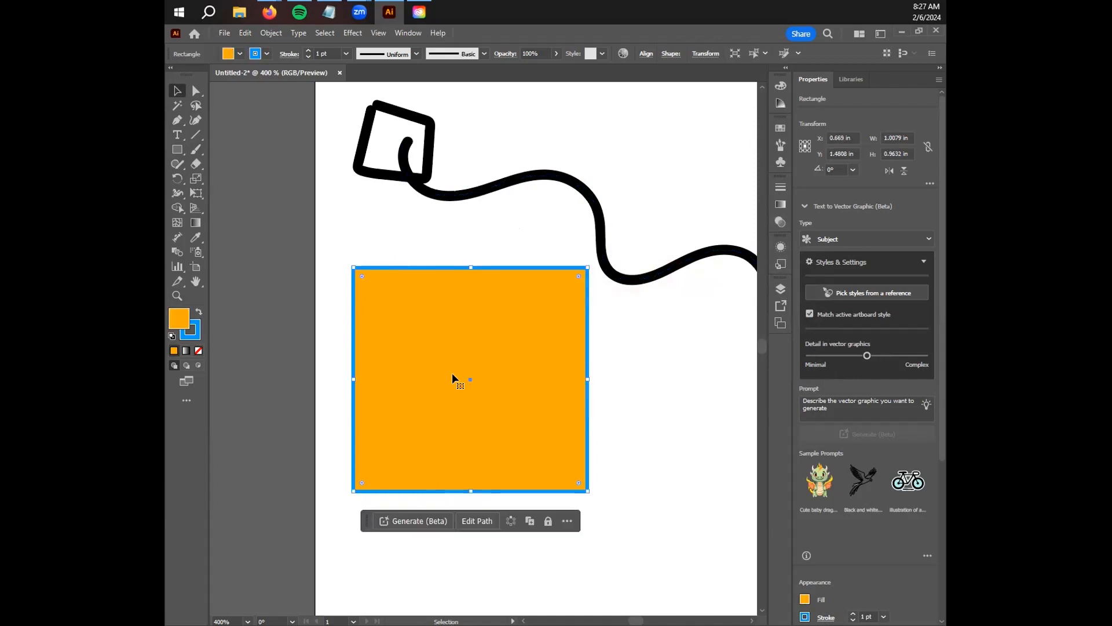
{"action": "left_click", "coordinate": [534, 177]}
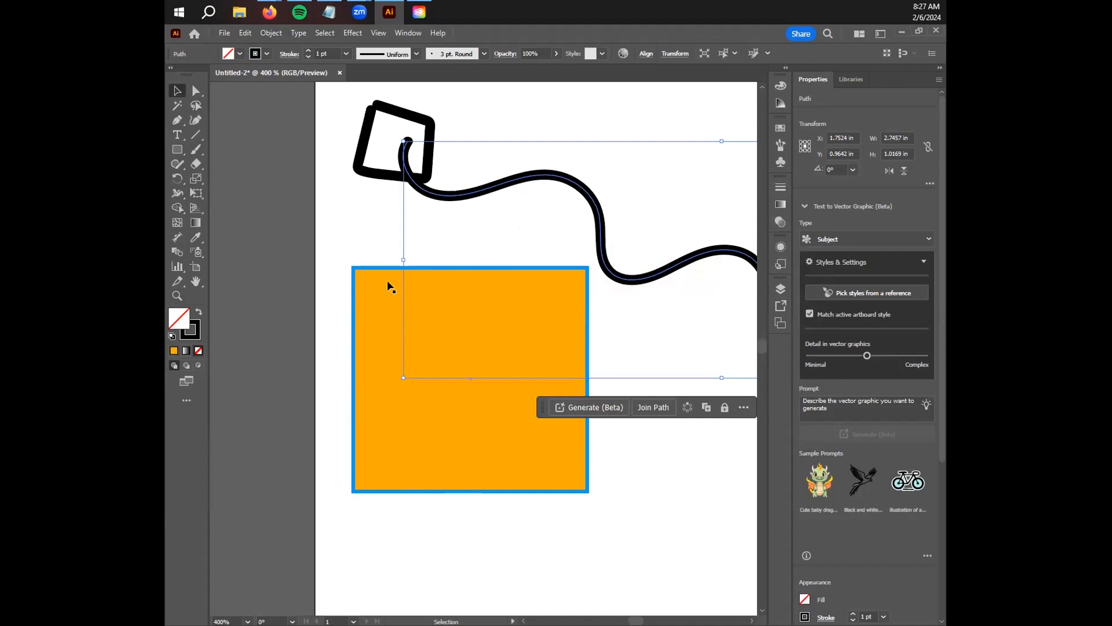
- Move the orange rectangle slightly down and to the right, to about X 0.82 in, Y 1.86 in
{"action": "scroll", "coordinate": [475, 408], "scroll_direction": "down", "scroll_amount": 2}
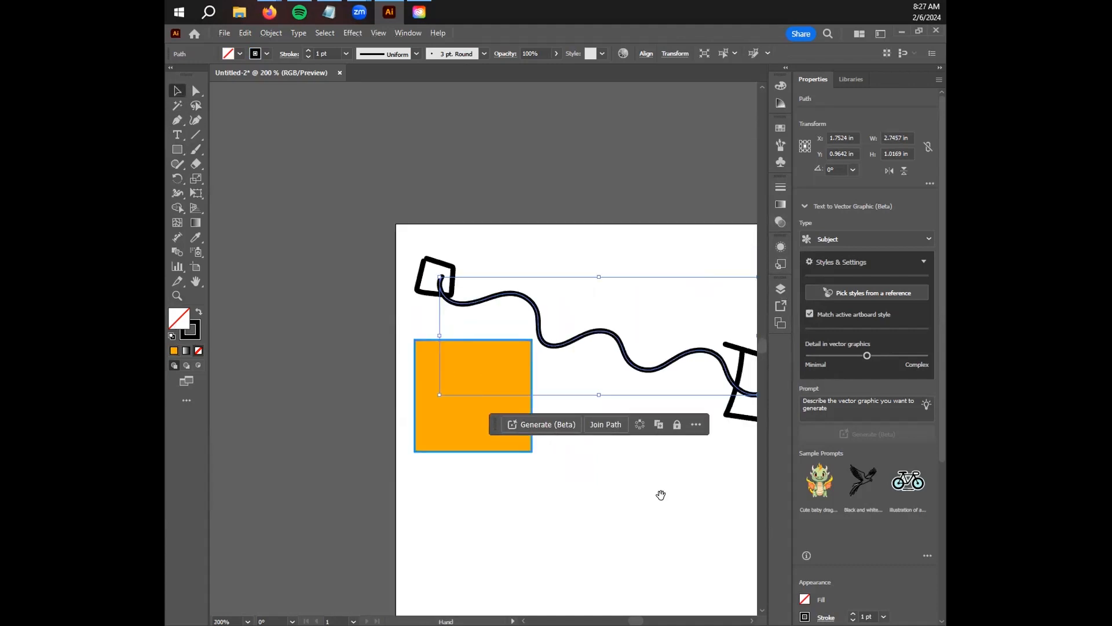
{"action": "left_click_drag", "start_coordinate": [660, 494], "coordinate": [574, 492]}
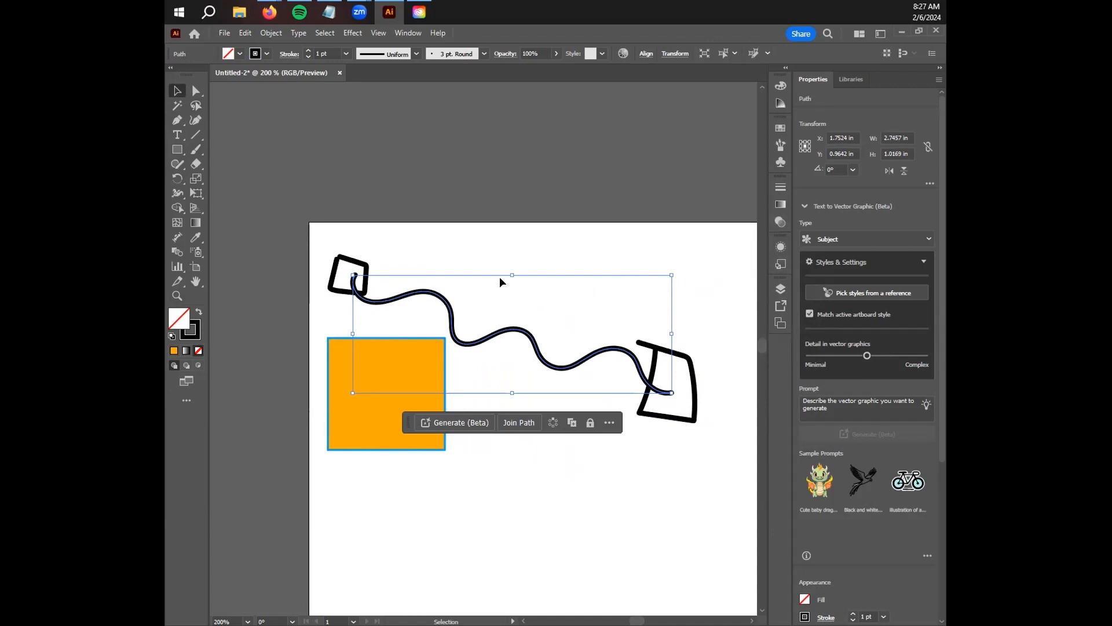
{"action": "mouse_move", "coordinate": [368, 407]}
{"action": "left_mouse_down"}
{"action": "mouse_move", "coordinate": [361, 412]}
{"action": "mouse_move", "coordinate": [507, 463]}
{"action": "mouse_move", "coordinate": [450, 484]}
{"action": "left_mouse_up"}
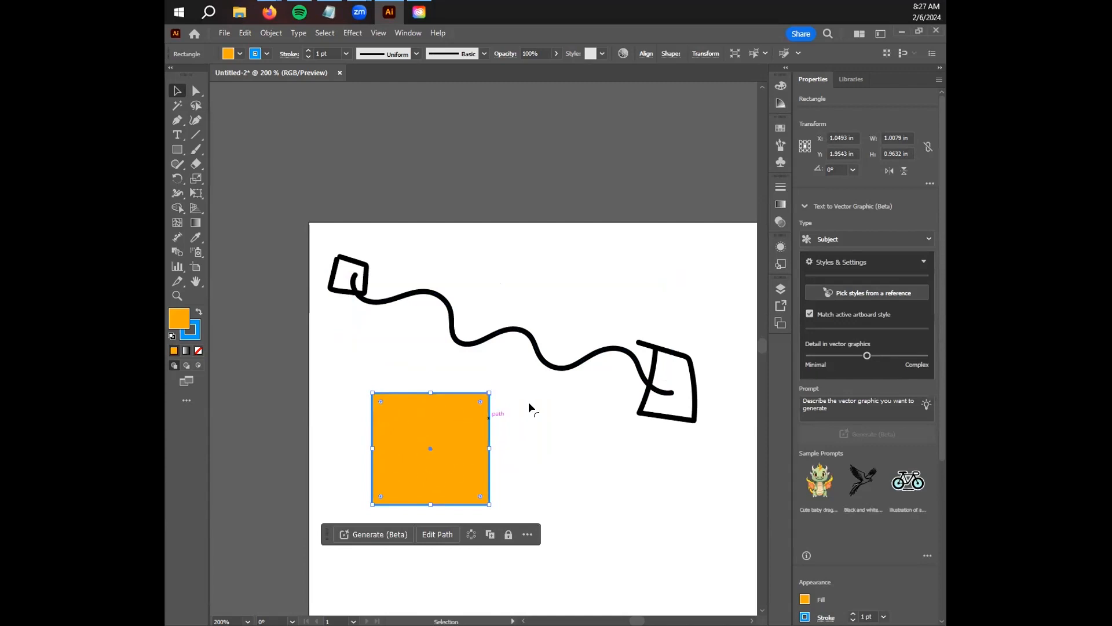
{"action": "left_click_drag", "start_coordinate": [474, 473], "coordinate": [448, 462]}
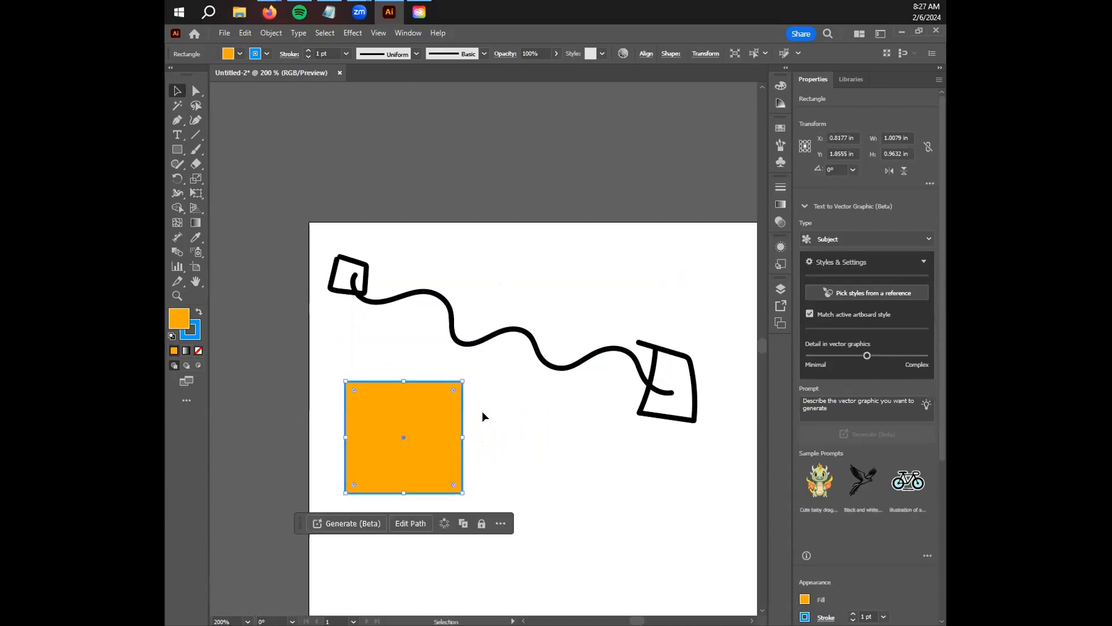
- Give the wavy brush line a bright red fill and deselect it
{"action": "left_click", "coordinate": [493, 335]}
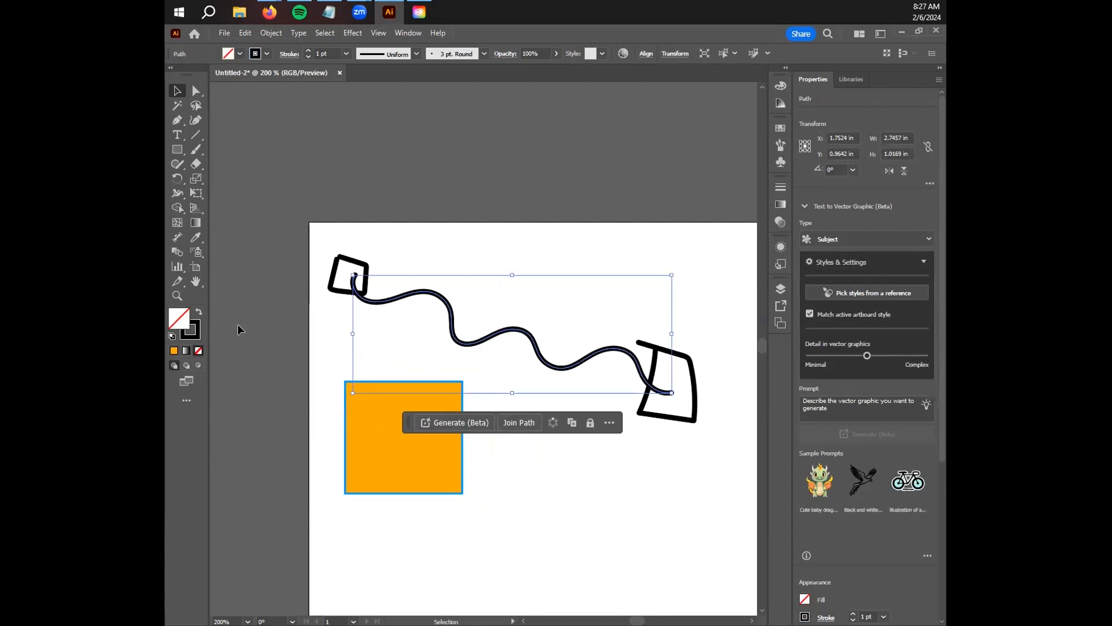
{"action": "double_click", "coordinate": [179, 323]}
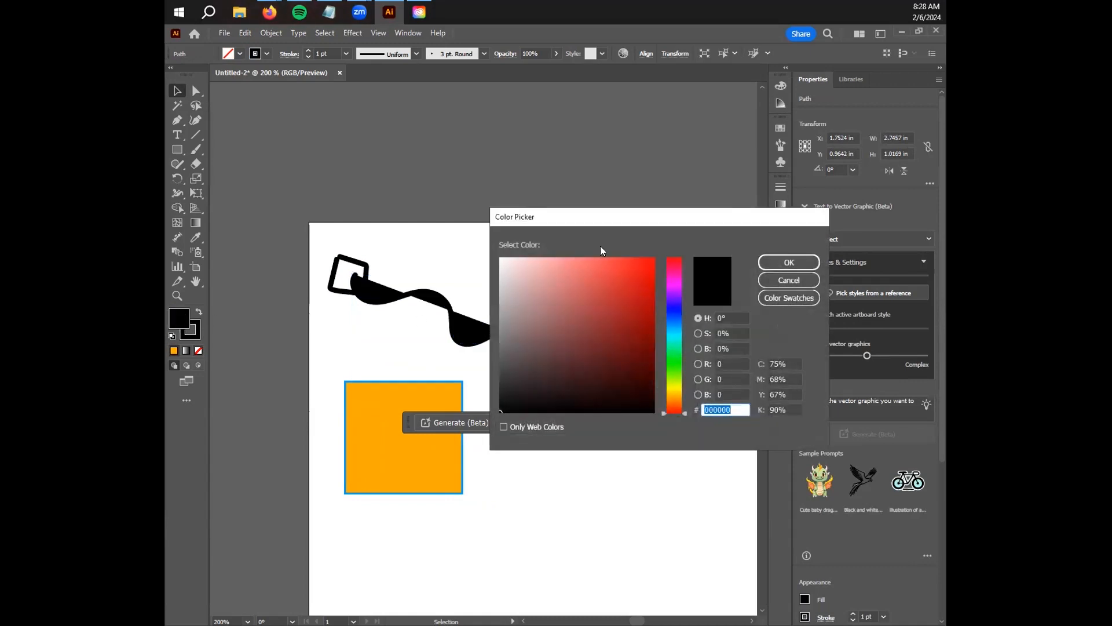
{"action": "left_click_drag", "start_coordinate": [630, 225], "coordinate": [611, 413]}
{"action": "left_click_drag", "start_coordinate": [655, 510], "coordinate": [636, 446]}
{"action": "left_click", "coordinate": [780, 450]}
{"action": "left_click", "coordinate": [292, 349]}
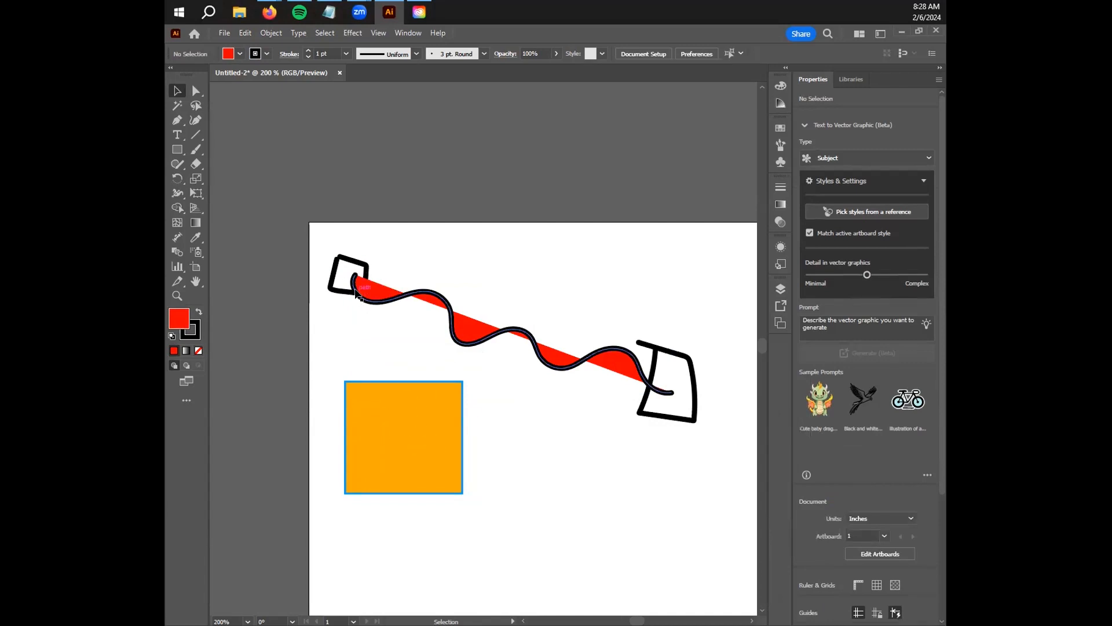
- Examine how the red fill spans the open wavy line between its two end points
{"action": "scroll", "coordinate": [359, 296], "scroll_direction": "up", "scroll_amount": 2}
{"action": "scroll", "coordinate": [359, 295], "scroll_direction": "up", "scroll_amount": 2}
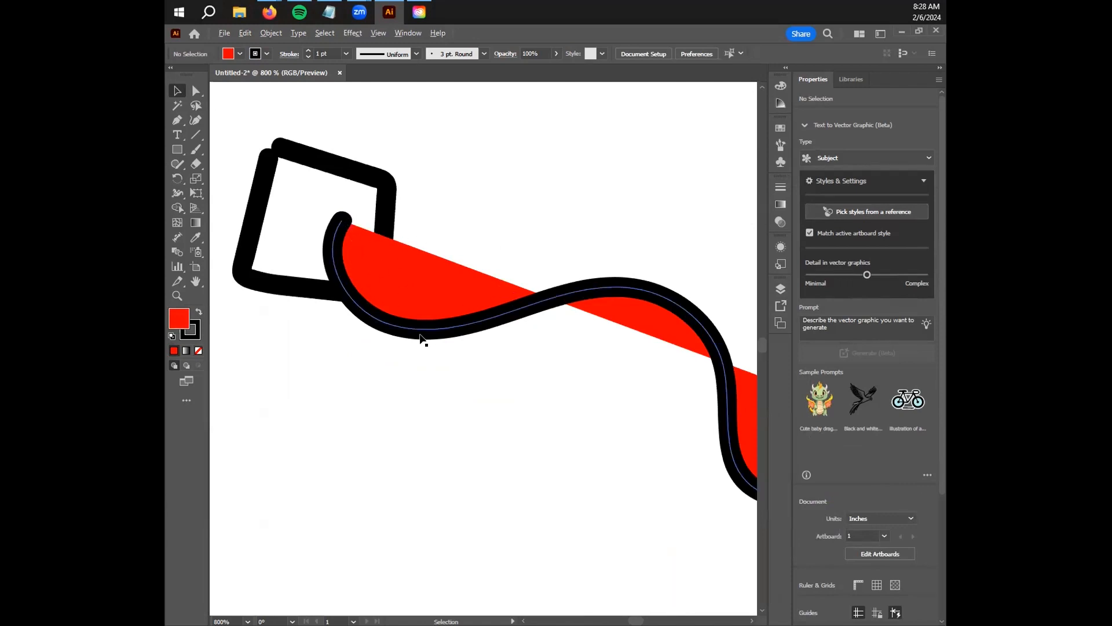
{"action": "scroll", "coordinate": [422, 336], "scroll_direction": "down", "scroll_amount": 2}
{"action": "scroll", "coordinate": [507, 408], "scroll_direction": "down", "scroll_amount": 1}
{"action": "left_click_drag", "start_coordinate": [524, 417], "coordinate": [408, 347]}
{"action": "left_click_drag", "start_coordinate": [543, 395], "coordinate": [613, 426]}
{"action": "left_click_drag", "start_coordinate": [550, 482], "coordinate": [379, 423]}
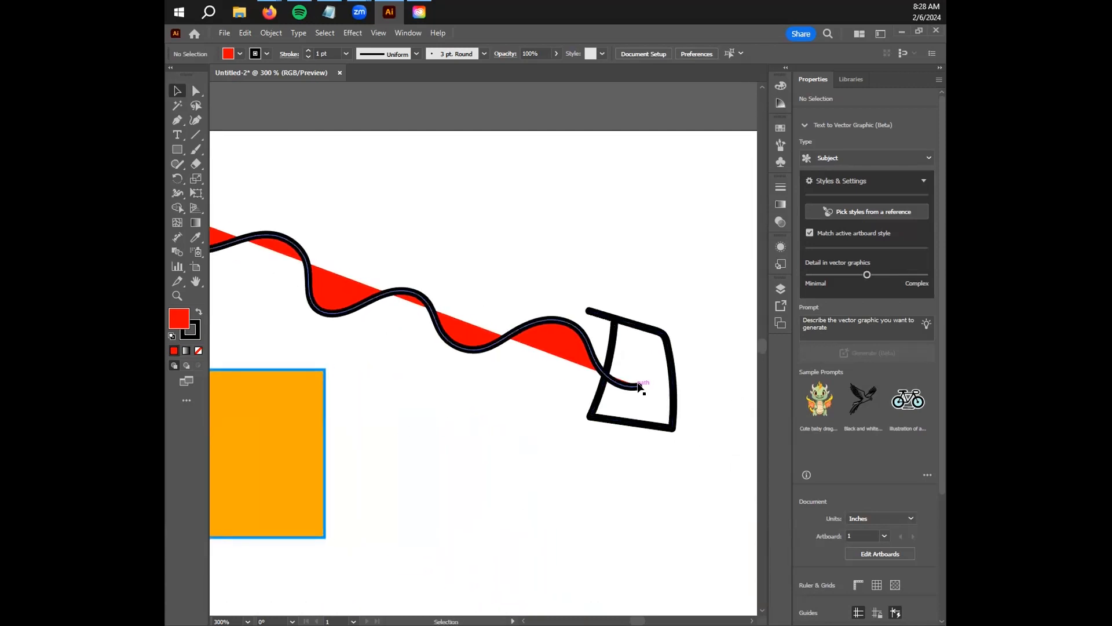
{"action": "left_click_drag", "start_coordinate": [454, 380], "coordinate": [563, 427]}
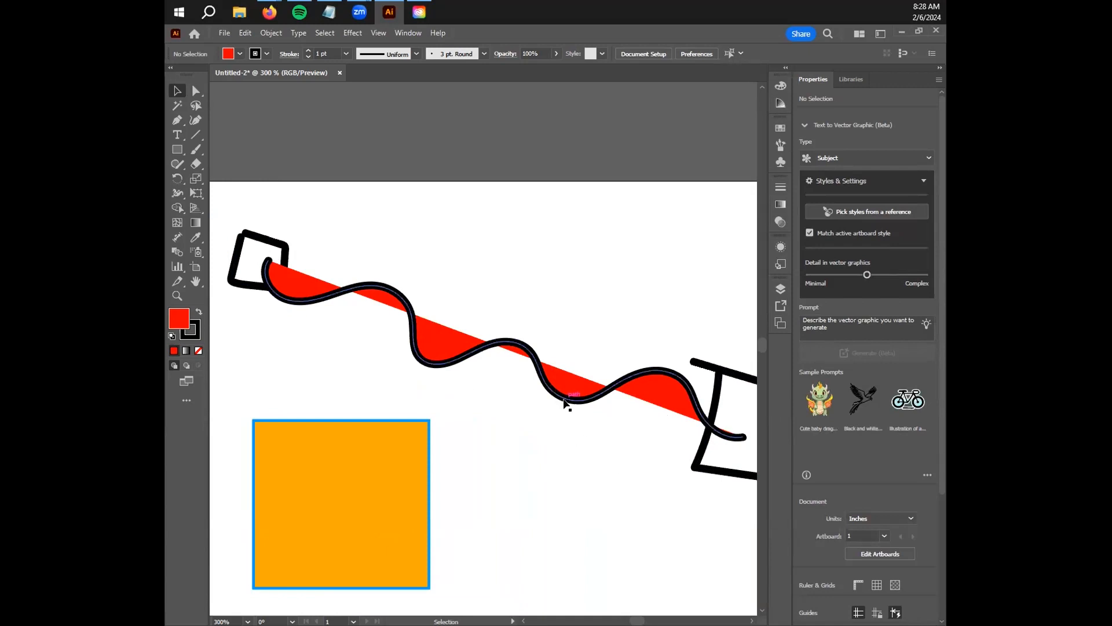
- Move the whole red-filled wavy line to about X 1.56 in, Y 1.15 in and deselect it
{"action": "mouse_move", "coordinate": [564, 398]}
{"action": "left_mouse_down"}
{"action": "mouse_move", "coordinate": [572, 407]}
{"action": "mouse_move", "coordinate": [531, 447]}
{"action": "mouse_move", "coordinate": [586, 439]}
{"action": "mouse_move", "coordinate": [575, 452]}
{"action": "left_mouse_up"}
{"action": "key", "text": "space"}
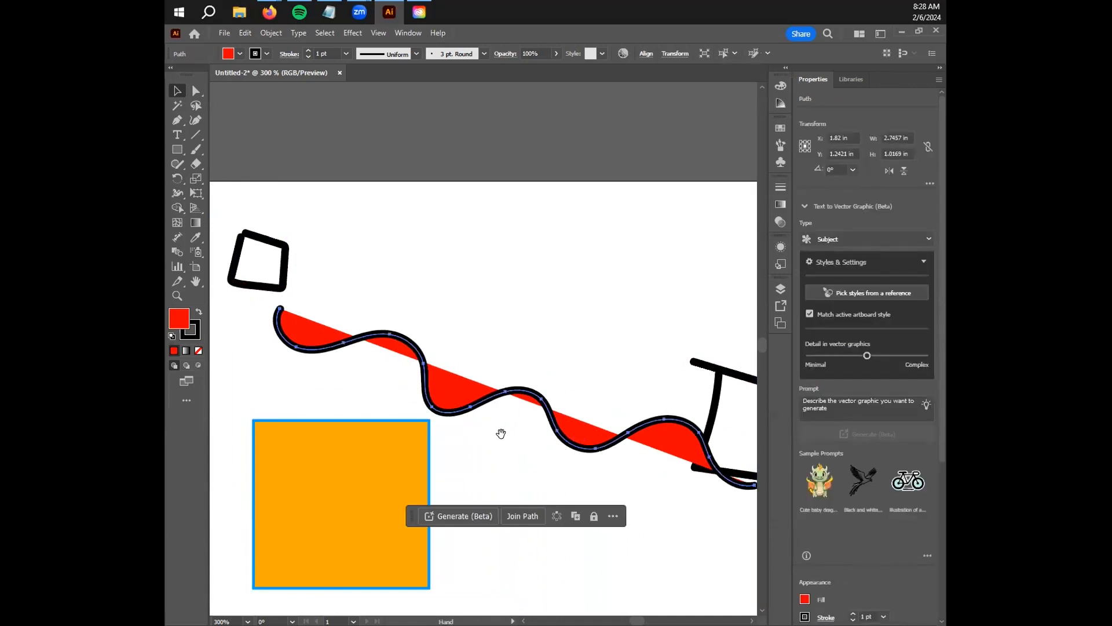
{"action": "key", "text": "space"}
{"action": "key", "text": "space"}
{"action": "key", "text": "space"}
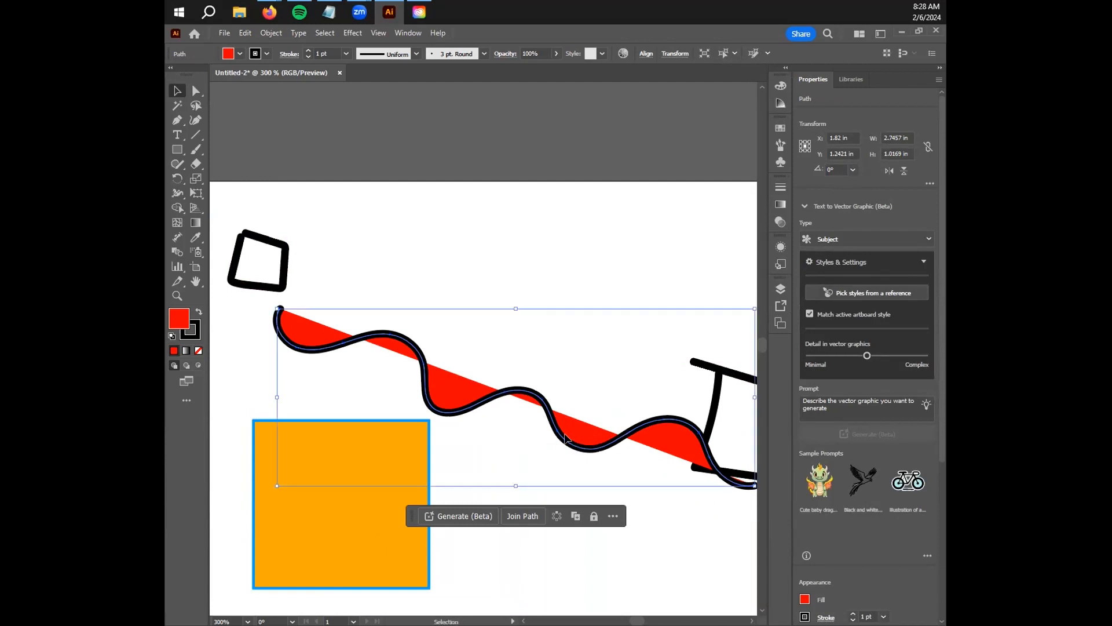
{"action": "left_click_drag", "start_coordinate": [574, 436], "coordinate": [528, 421]}
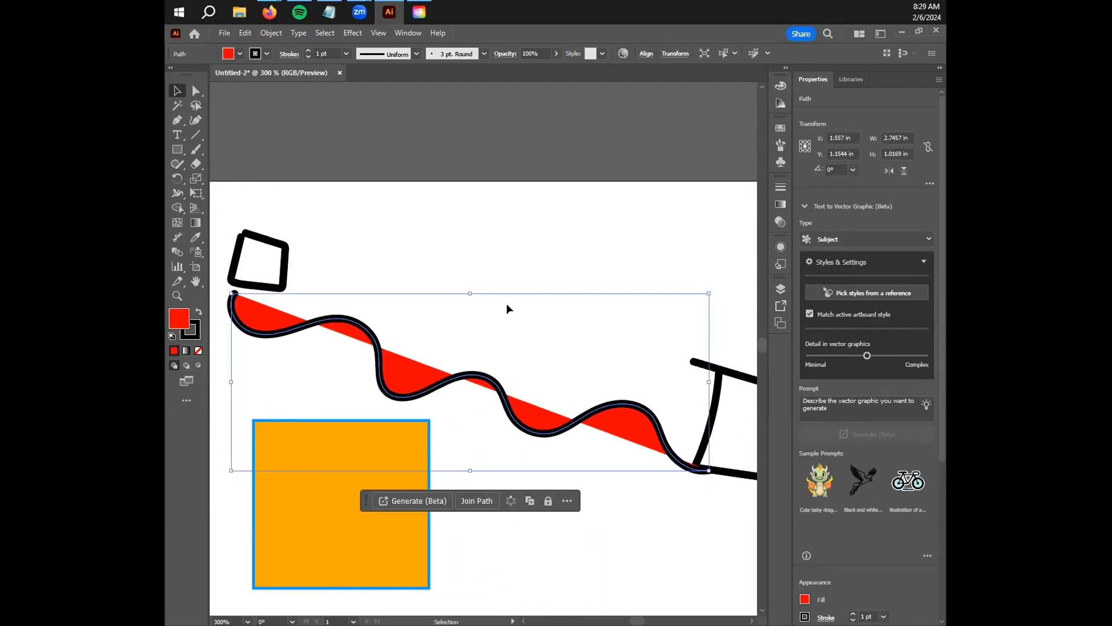
{"action": "left_click", "coordinate": [523, 260]}
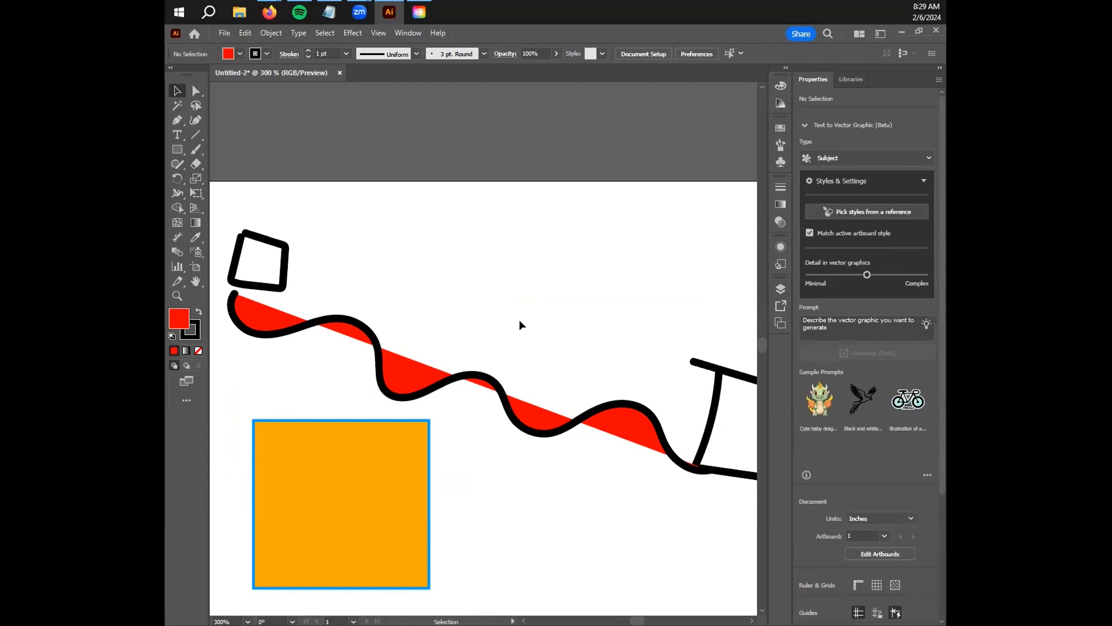
- Reshape the wavy line with Direct Selection by pulling individual anchor points into taller peaks, deeper valleys and a shifted end point
{"action": "left_click", "coordinate": [202, 94]}
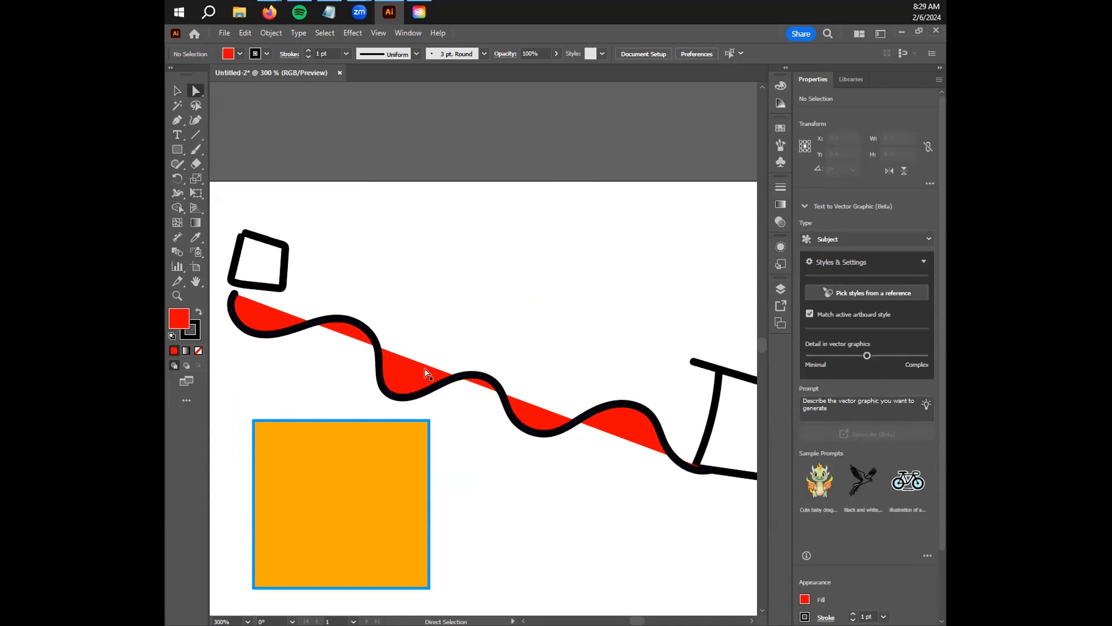
{"action": "mouse_move", "coordinate": [471, 376]}
{"action": "left_mouse_down"}
{"action": "mouse_move", "coordinate": [481, 347]}
{"action": "mouse_move", "coordinate": [534, 314]}
{"action": "mouse_move", "coordinate": [499, 259]}
{"action": "mouse_move", "coordinate": [407, 251]}
{"action": "mouse_move", "coordinate": [497, 242]}
{"action": "mouse_move", "coordinate": [488, 265]}
{"action": "left_mouse_up"}
{"action": "left_click", "coordinate": [413, 248]}
{"action": "left_click_drag", "start_coordinate": [437, 288], "coordinate": [457, 324]}
{"action": "left_click_drag", "start_coordinate": [512, 418], "coordinate": [489, 454]}
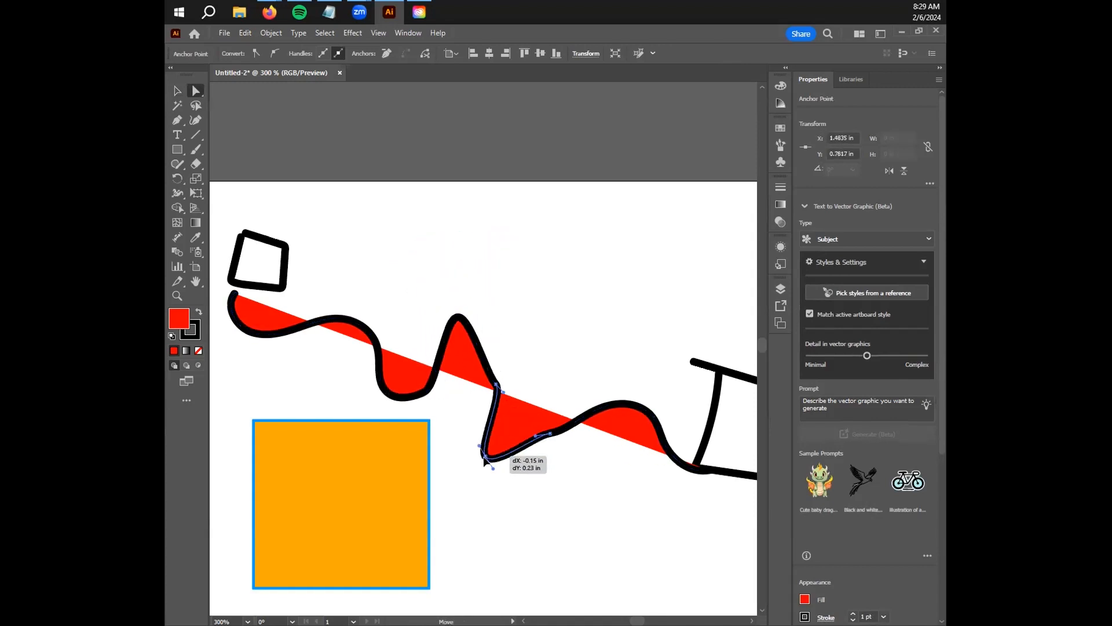
{"action": "left_click_drag", "start_coordinate": [583, 417], "coordinate": [583, 369]}
{"action": "left_click_drag", "start_coordinate": [619, 404], "coordinate": [639, 354]}
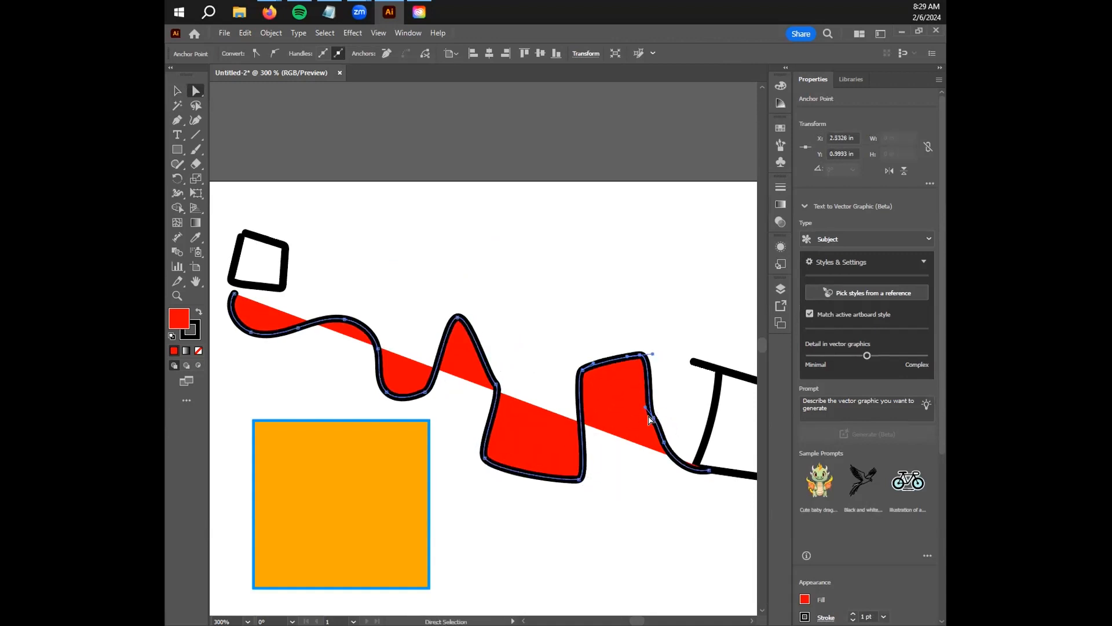
{"action": "left_click_drag", "start_coordinate": [656, 417], "coordinate": [692, 397]}
{"action": "left_click_drag", "start_coordinate": [709, 471], "coordinate": [682, 491]}
{"action": "mouse_move", "coordinate": [384, 395]}
{"action": "left_mouse_down"}
{"action": "mouse_move", "coordinate": [348, 405]}
{"action": "mouse_move", "coordinate": [360, 421]}
{"action": "mouse_move", "coordinate": [364, 414]}
{"action": "left_mouse_up"}
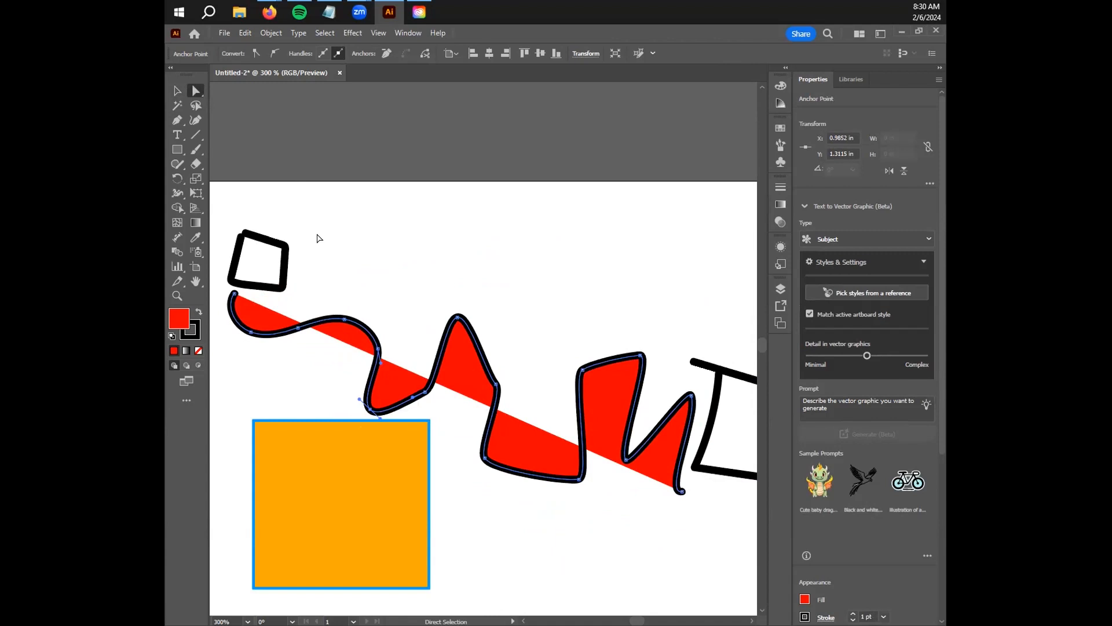
- Move the entire reshaped path around with the Selection tool, ending at about X 1.48 in, Y 1.11 in
{"action": "left_click", "coordinate": [178, 91]}
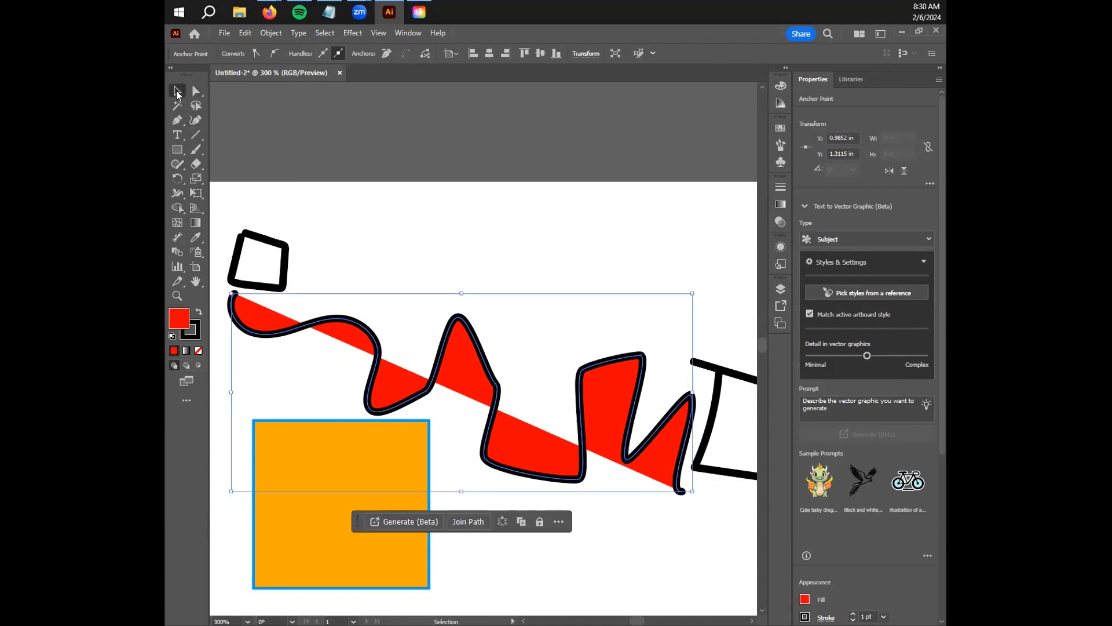
{"action": "mouse_move", "coordinate": [518, 448]}
{"action": "left_mouse_down"}
{"action": "mouse_move", "coordinate": [532, 351]}
{"action": "mouse_move", "coordinate": [577, 397]}
{"action": "left_mouse_up"}
{"action": "left_click_drag", "start_coordinate": [617, 388], "coordinate": [557, 402]}
{"action": "mouse_move", "coordinate": [553, 441]}
{"action": "left_mouse_down"}
{"action": "mouse_move", "coordinate": [522, 406]}
{"action": "mouse_move", "coordinate": [566, 376]}
{"action": "left_mouse_up"}
{"action": "mouse_move", "coordinate": [566, 377]}
{"action": "left_mouse_down"}
{"action": "mouse_move", "coordinate": [553, 412]}
{"action": "mouse_move", "coordinate": [521, 413]}
{"action": "left_mouse_up"}
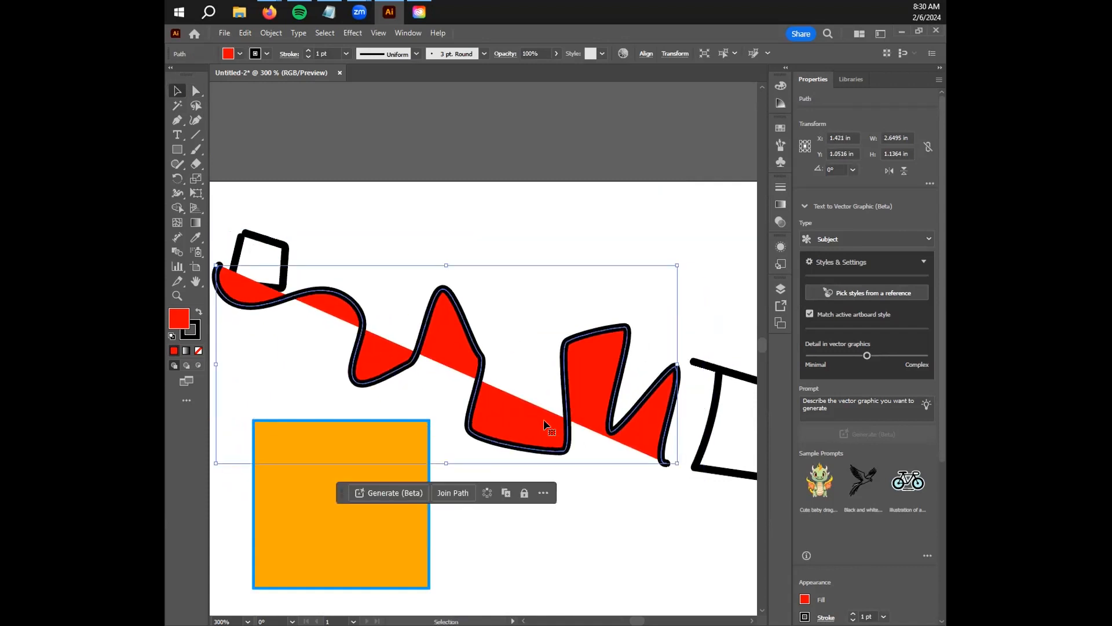
{"action": "mouse_move", "coordinate": [538, 435]}
{"action": "left_mouse_down"}
{"action": "mouse_move", "coordinate": [579, 438]}
{"action": "mouse_move", "coordinate": [555, 446]}
{"action": "left_mouse_up"}
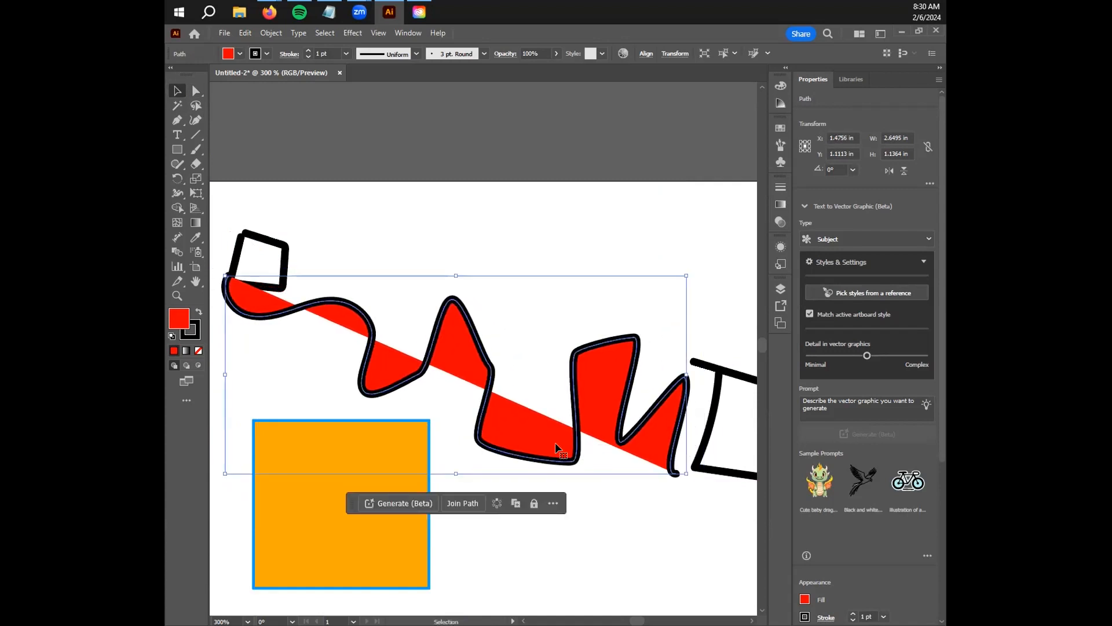
- Delete the red-filled path, the orange rectangle and both hand-drawn brush boxes to clear the artboard
{"action": "key", "text": "Delete"}
{"action": "left_click", "coordinate": [395, 479]}
{"action": "key", "text": "Delete"}
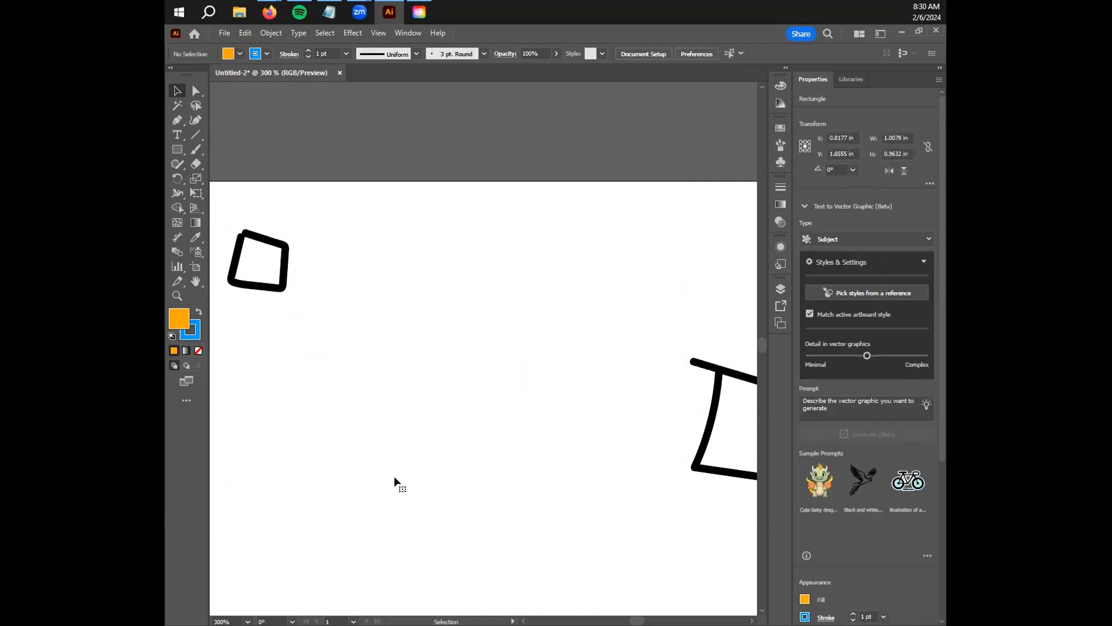
{"action": "scroll", "coordinate": [485, 447], "scroll_direction": "down", "scroll_amount": 2}
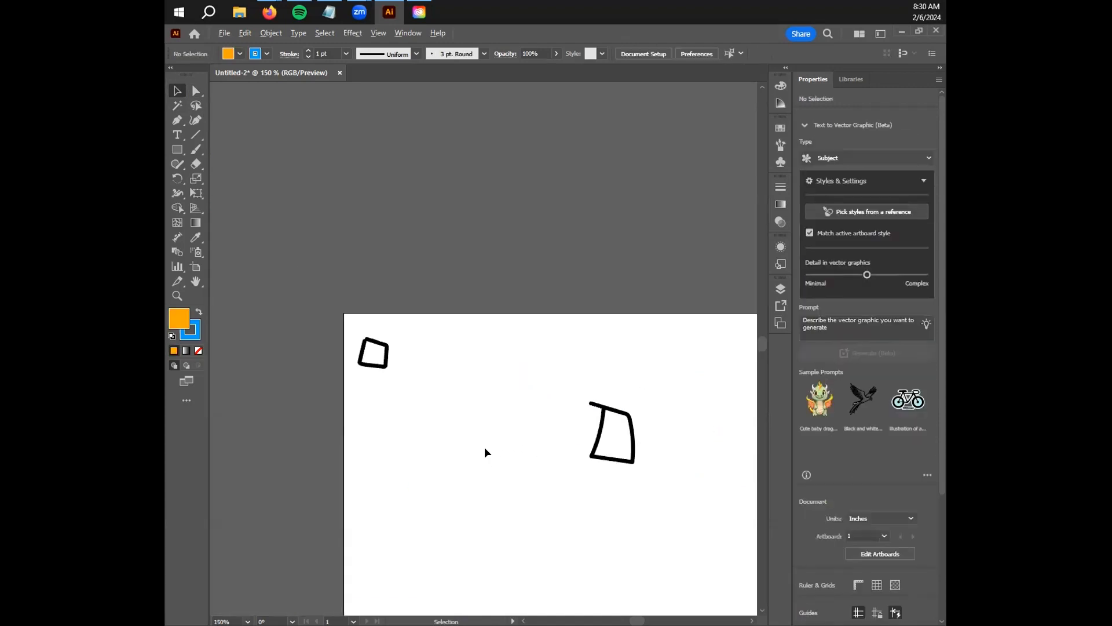
{"action": "left_click", "coordinate": [577, 394]}
{"action": "key", "text": "Delete"}
{"action": "left_click", "coordinate": [360, 353]}
{"action": "key", "text": "Delete"}
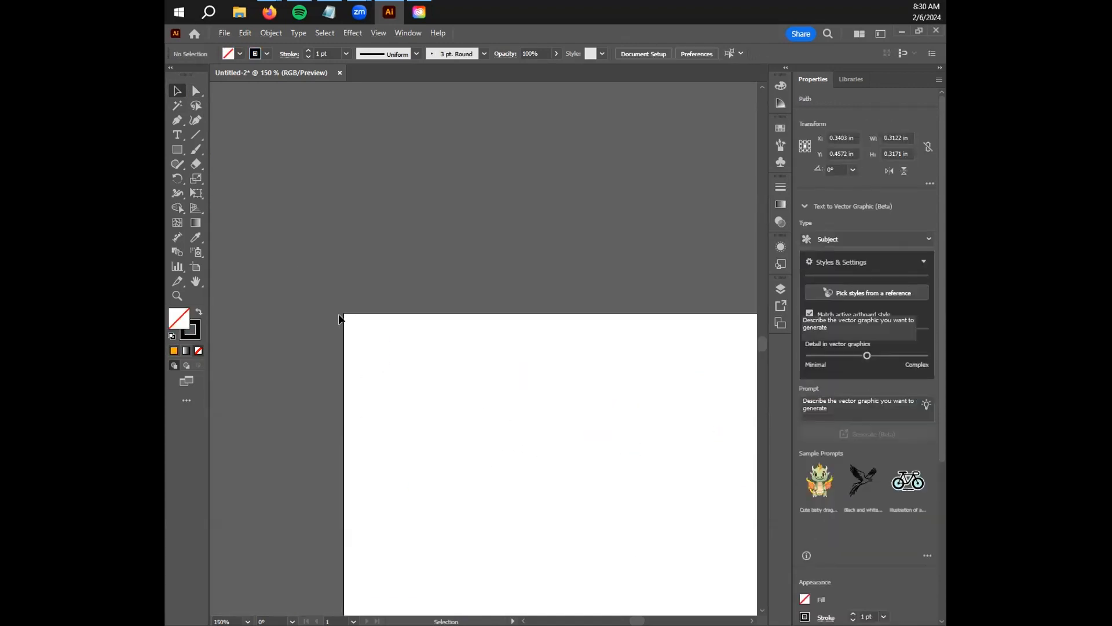
- Center the empty artboard in view, activate the Rectangle tool briefly and switch to the Paintbrush tool
{"action": "left_click_drag", "start_coordinate": [605, 493], "coordinate": [538, 302]}
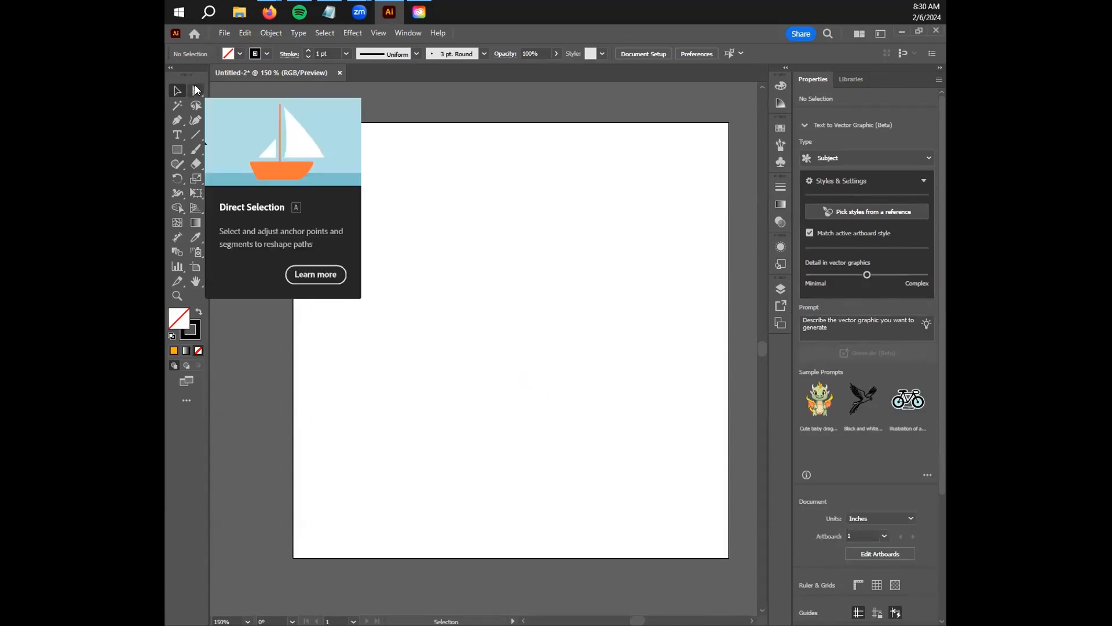
{"action": "left_click", "coordinate": [179, 150]}
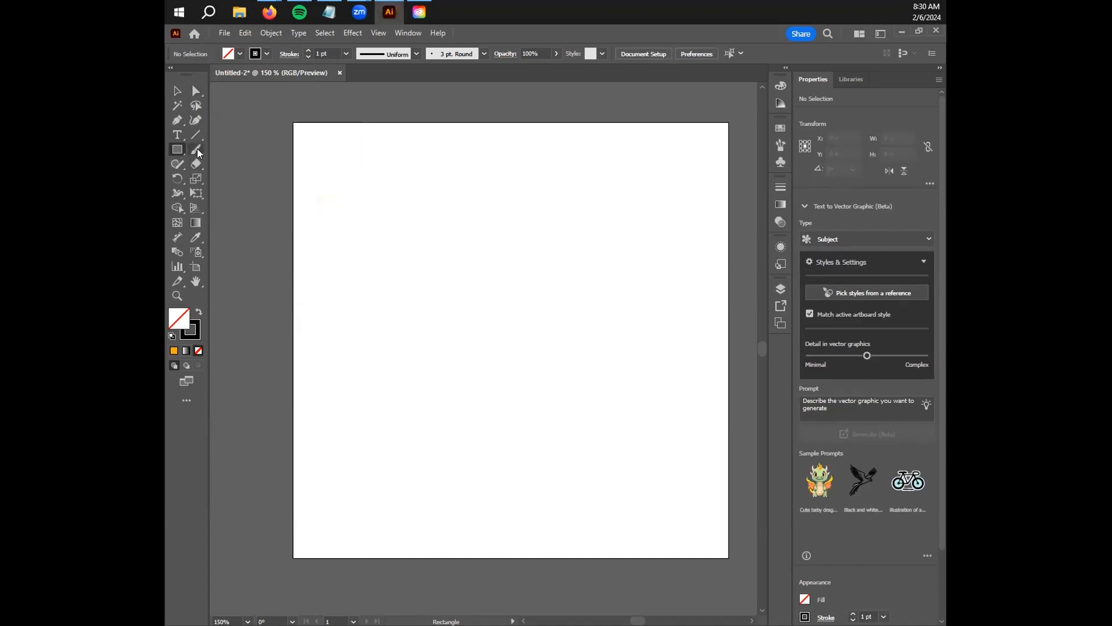
{"action": "left_click", "coordinate": [196, 150]}
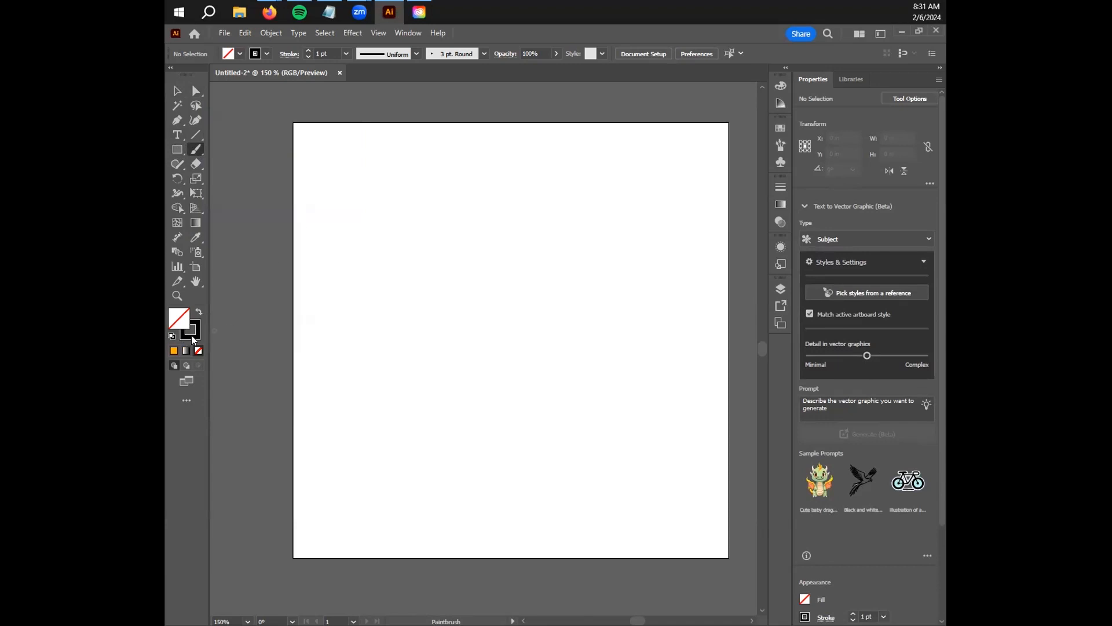
- Paint three wavy black freehand strokes across the artboard with the Paintbrush tool
{"action": "mouse_move", "coordinate": [351, 210]}
{"action": "left_mouse_down"}
{"action": "mouse_move", "coordinate": [464, 266]}
{"action": "mouse_move", "coordinate": [489, 320]}
{"action": "left_mouse_up"}
{"action": "left_click_drag", "start_coordinate": [389, 368], "coordinate": [604, 323]}
{"action": "mouse_move", "coordinate": [631, 271]}
{"action": "left_mouse_down"}
{"action": "mouse_move", "coordinate": [524, 202]}
{"action": "mouse_move", "coordinate": [470, 193]}
{"action": "left_mouse_up"}
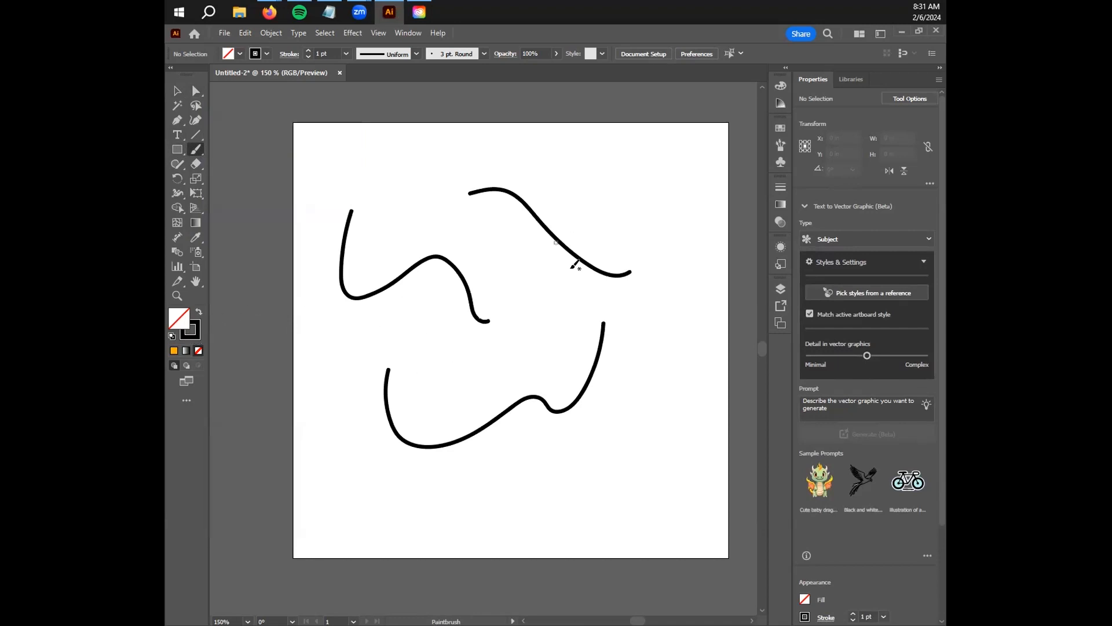
- Set the stroke color to bright purple, hex A100FF
{"action": "double_click", "coordinate": [196, 338]}
{"action": "left_click_drag", "start_coordinate": [656, 597], "coordinate": [662, 418]}
{"action": "left_click", "coordinate": [608, 494]}
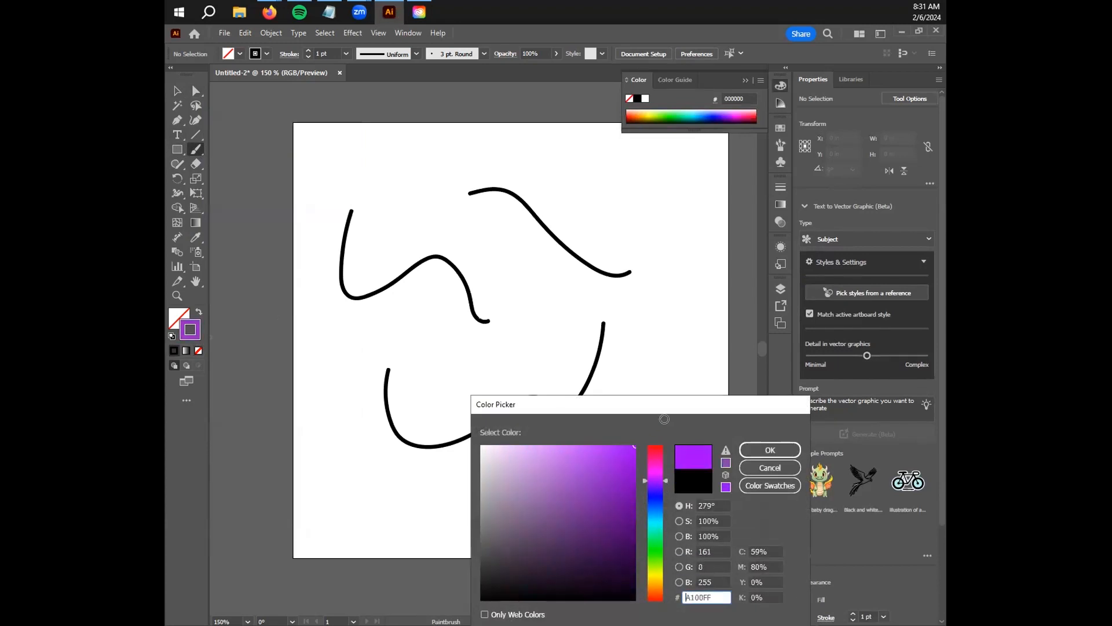
{"action": "left_click", "coordinate": [775, 450]}
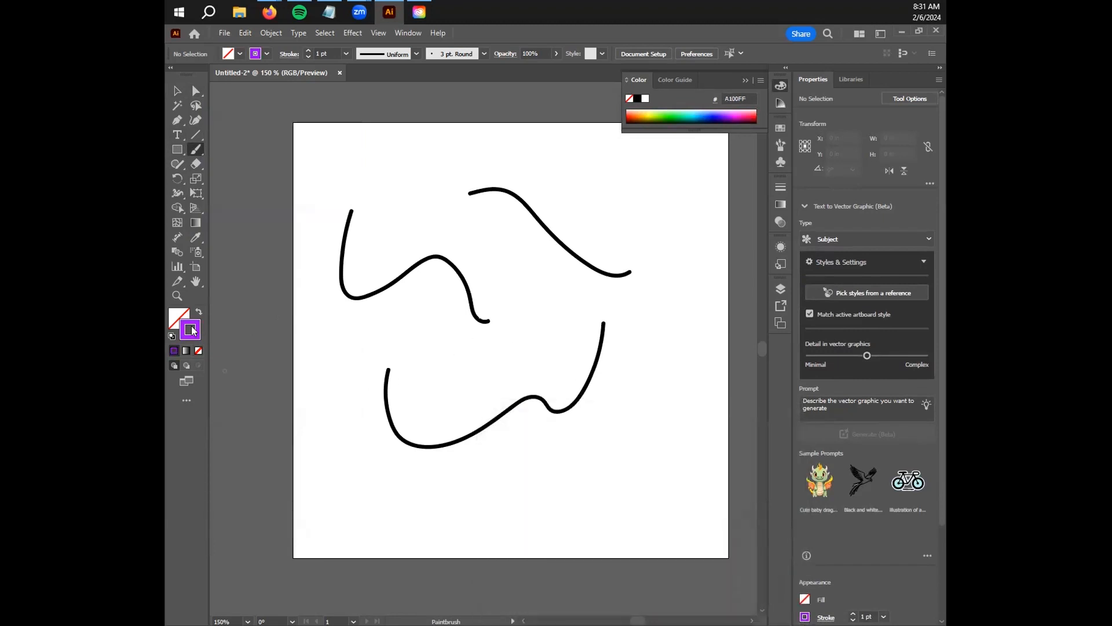
- Paint seven curved purple brush strokes around and between the black strokes on the artboard
{"action": "left_click_drag", "start_coordinate": [434, 382], "coordinate": [542, 316]}
{"action": "mouse_move", "coordinate": [542, 293]}
{"action": "left_mouse_down"}
{"action": "mouse_move", "coordinate": [552, 301]}
{"action": "mouse_move", "coordinate": [449, 226]}
{"action": "left_mouse_up"}
{"action": "left_click_drag", "start_coordinate": [510, 156], "coordinate": [641, 203]}
{"action": "mouse_move", "coordinate": [682, 286]}
{"action": "left_mouse_down"}
{"action": "mouse_move", "coordinate": [678, 408]}
{"action": "mouse_move", "coordinate": [595, 462]}
{"action": "left_mouse_up"}
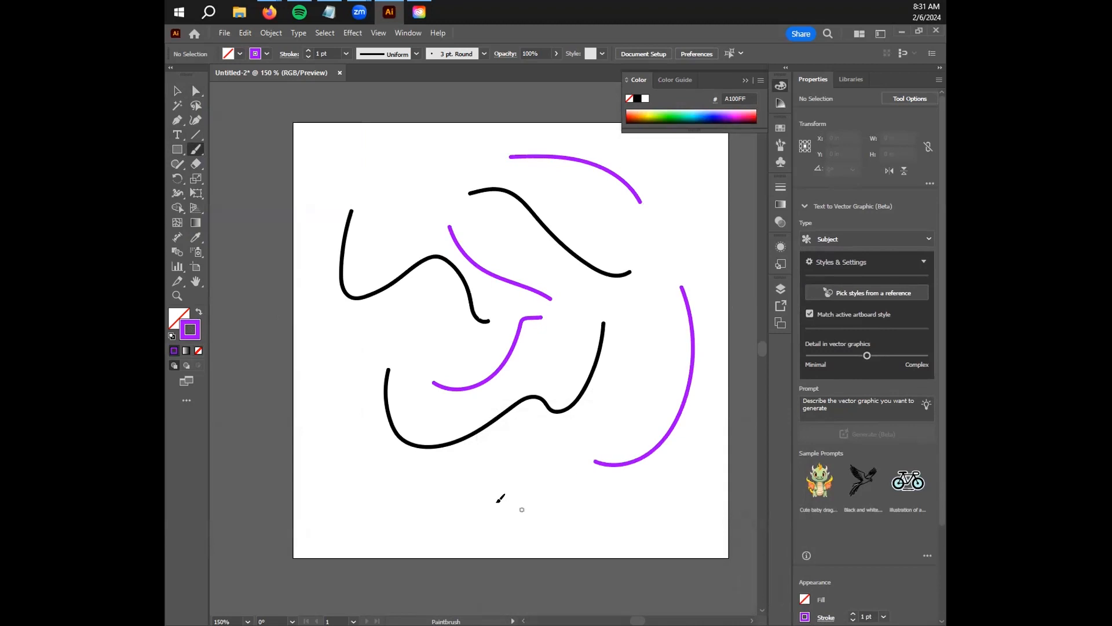
{"action": "left_click_drag", "start_coordinate": [510, 508], "coordinate": [328, 497]}
{"action": "left_click_drag", "start_coordinate": [317, 364], "coordinate": [412, 326]}
{"action": "mouse_move", "coordinate": [434, 183]}
{"action": "left_mouse_down"}
{"action": "mouse_move", "coordinate": [417, 151]}
{"action": "mouse_move", "coordinate": [377, 168]}
{"action": "left_mouse_up"}
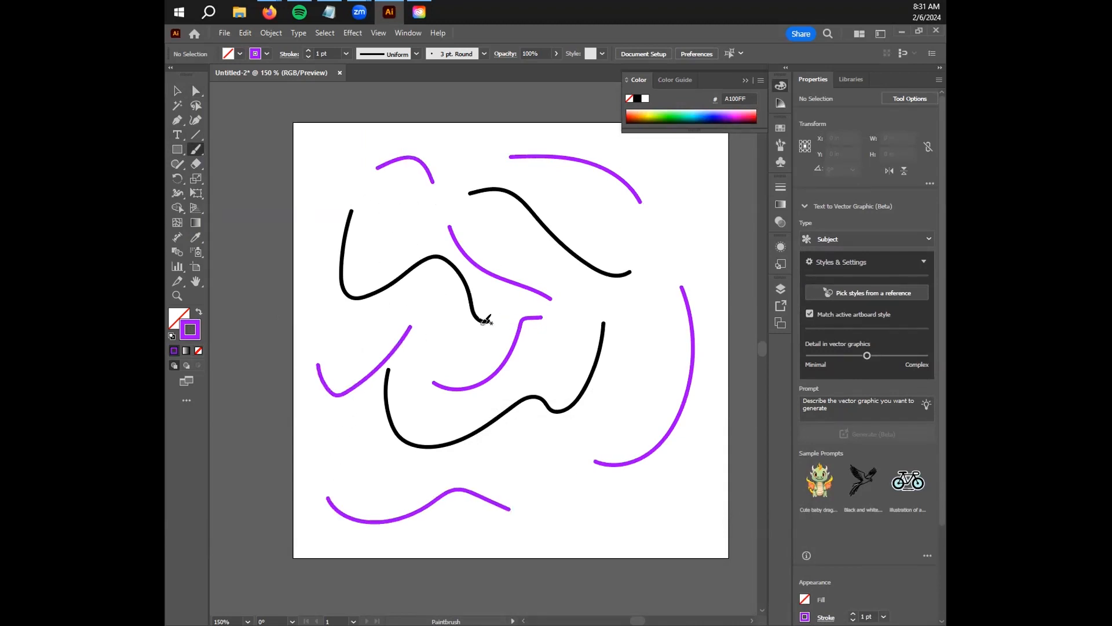
- Undo all the purple and black brush strokes and the stroke color change, then activate the Selection tool and collapse the Color panel
{"action": "key", "text": "ctrl+z"}
{"action": "key", "text": "ctrl+z"}
{"action": "key", "text": "ctrl+z"}
{"action": "key", "text": "ctrl+z"}
{"action": "key", "text": "ctrl+z"}
{"action": "key", "text": "ctrl+z"}
{"action": "key", "text": "ctrl+z"}
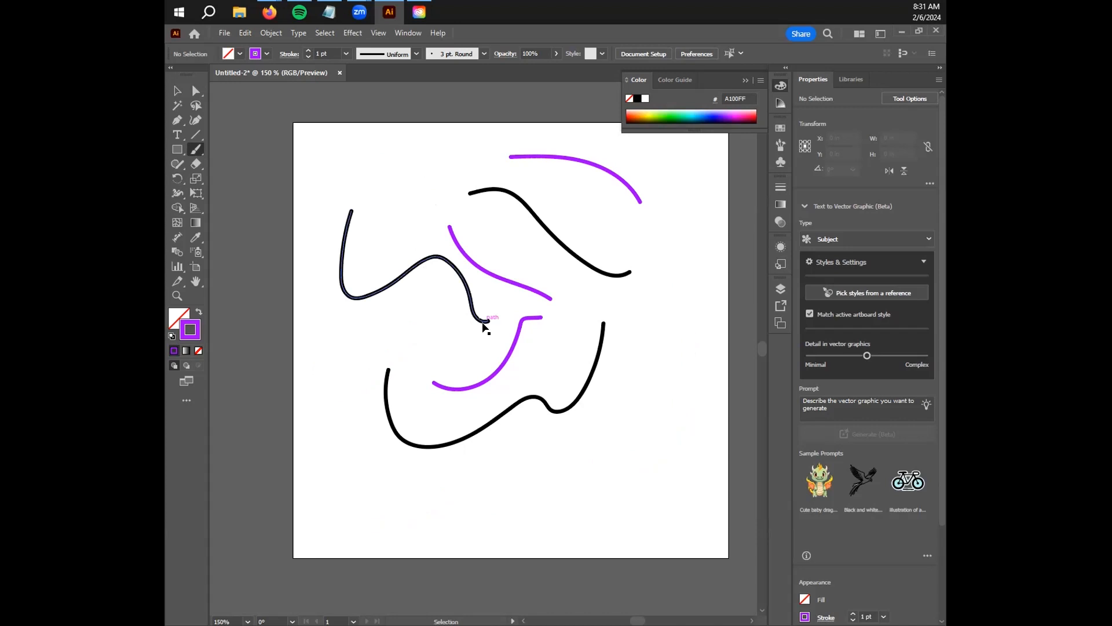
{"action": "key", "text": "ctrl+z"}
{"action": "key", "text": "ctrl+z"}
{"action": "key", "text": "ctrl+z"}
{"action": "key", "text": "ctrl+z"}
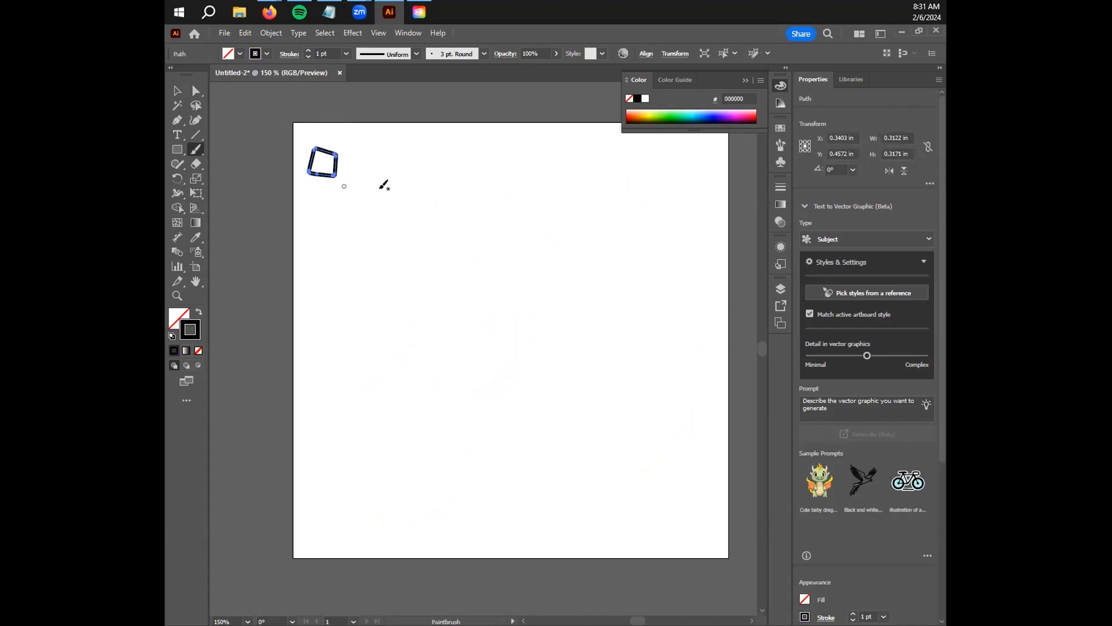
{"action": "key", "text": "ctrl+z"}
{"action": "left_click", "coordinate": [176, 91]}
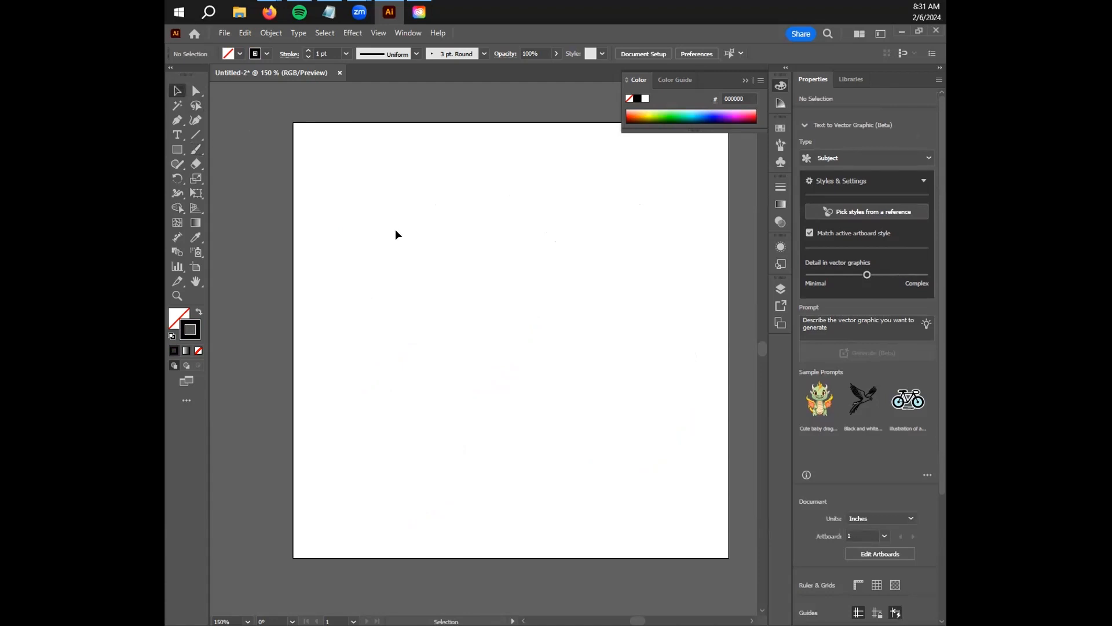
{"action": "left_click", "coordinate": [776, 89]}
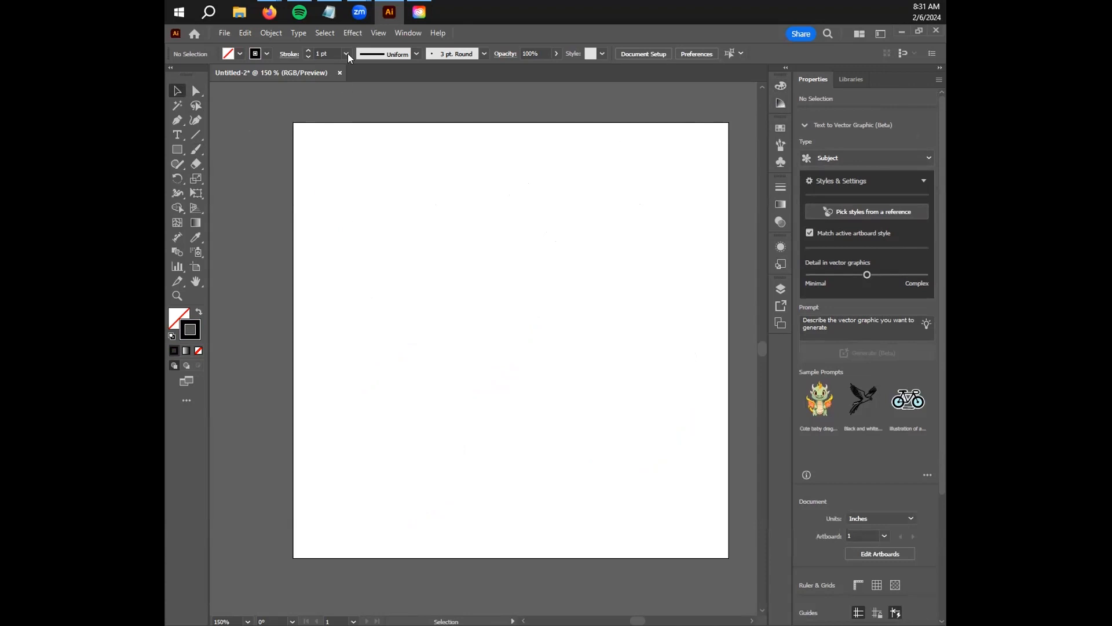
- Switch to Firefox, open the Line Project assignment from the announcement and review its dates, grade weight and rubric
{"action": "mouse_move", "coordinate": [271, 14]}
{"action": "left_click", "coordinate": [356, 102]}
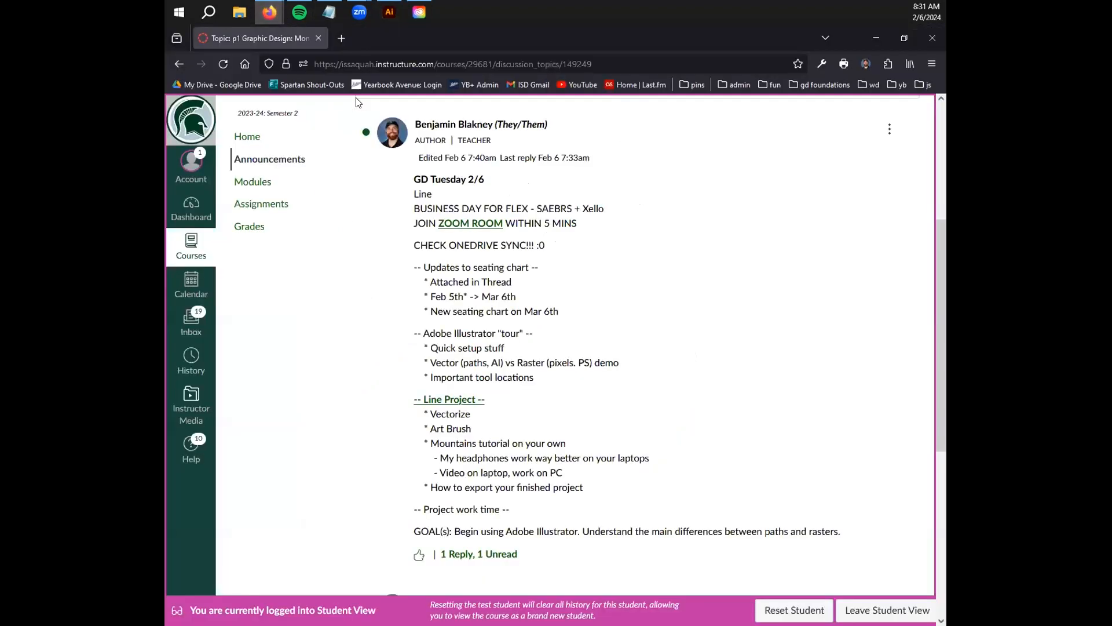
{"action": "left_click", "coordinate": [452, 400]}
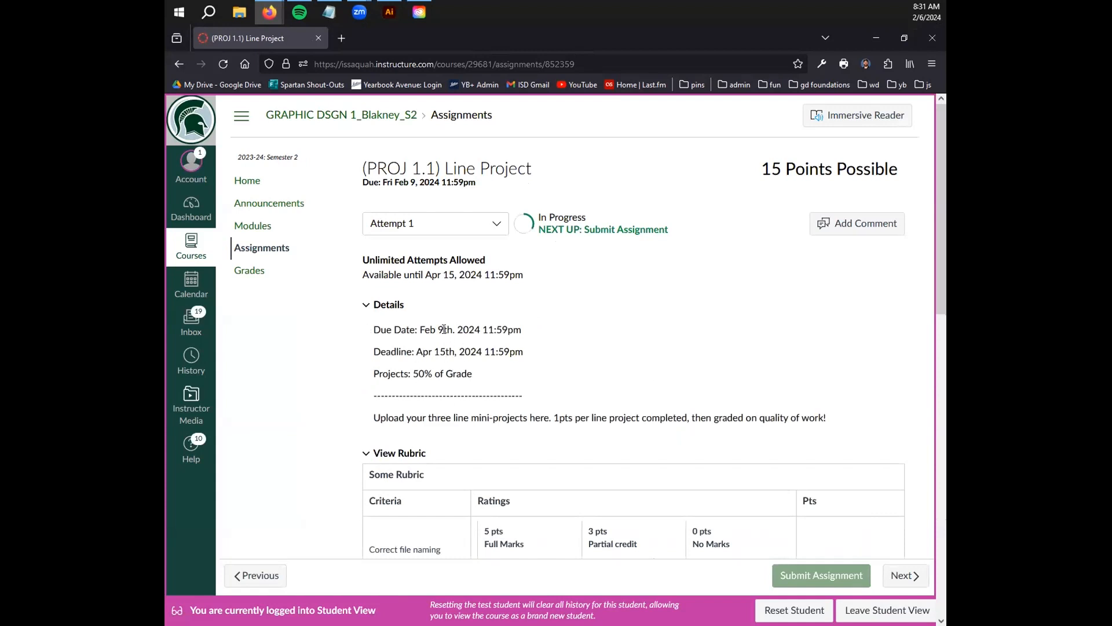
{"action": "left_click_drag", "start_coordinate": [487, 373], "coordinate": [356, 378]}
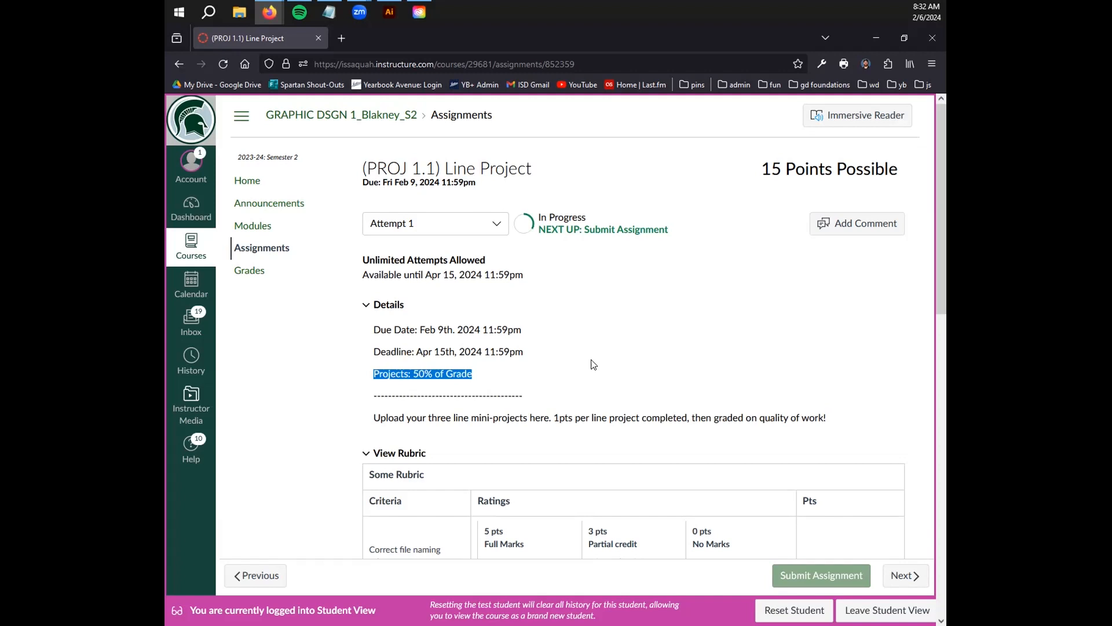
{"action": "scroll", "coordinate": [567, 349], "scroll_direction": "down", "scroll_amount": 3}
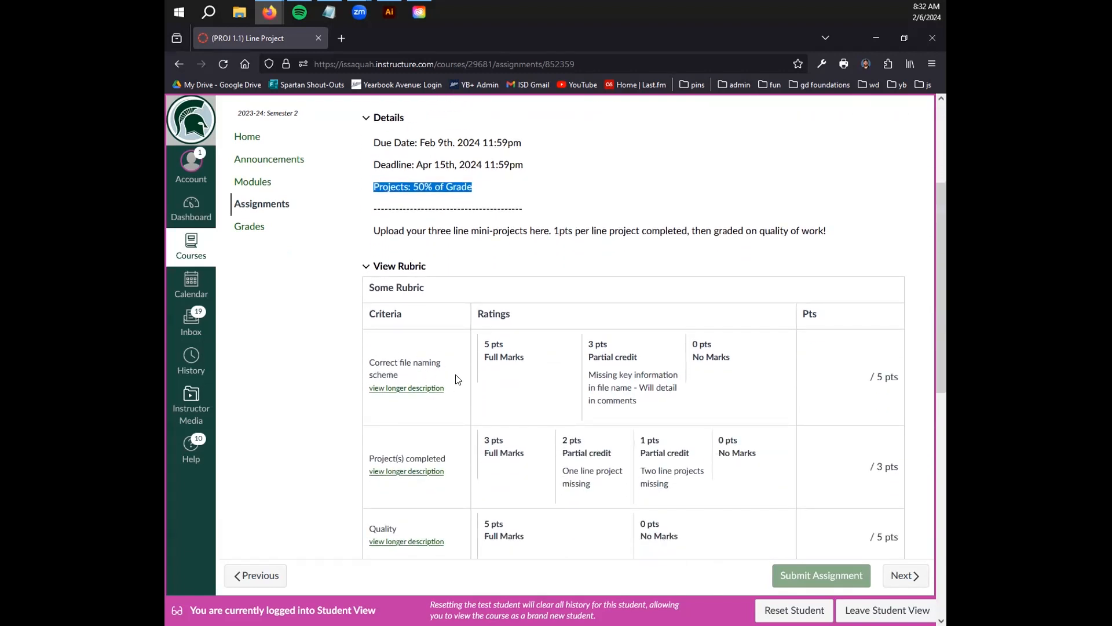
{"action": "scroll", "coordinate": [447, 406], "scroll_direction": "down", "scroll_amount": 1}
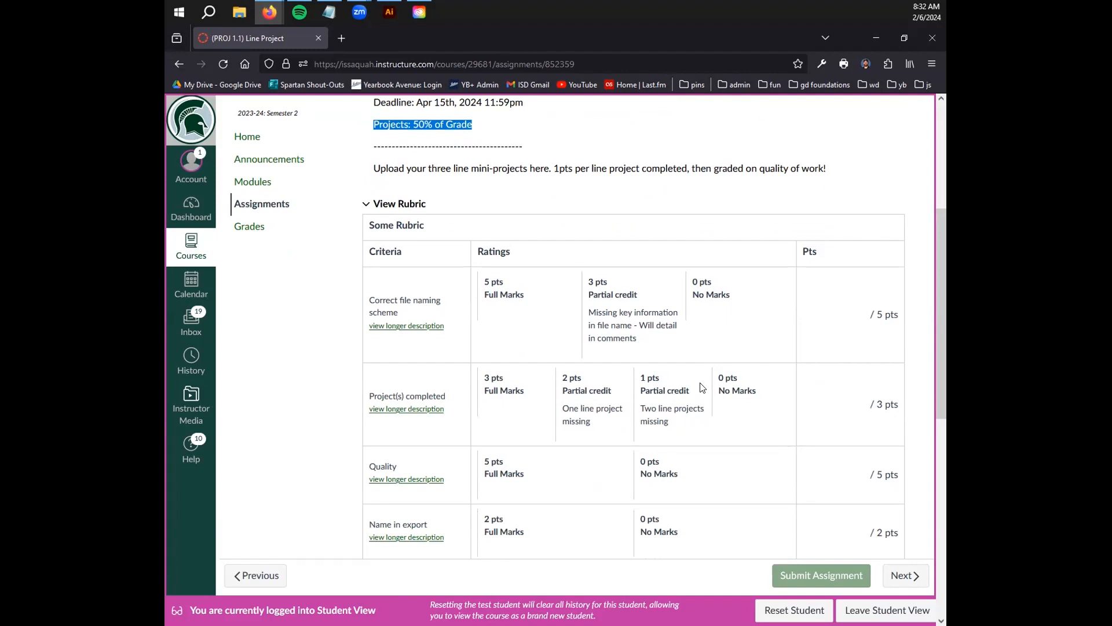
{"action": "scroll", "coordinate": [566, 405], "scroll_direction": "down", "scroll_amount": 1}
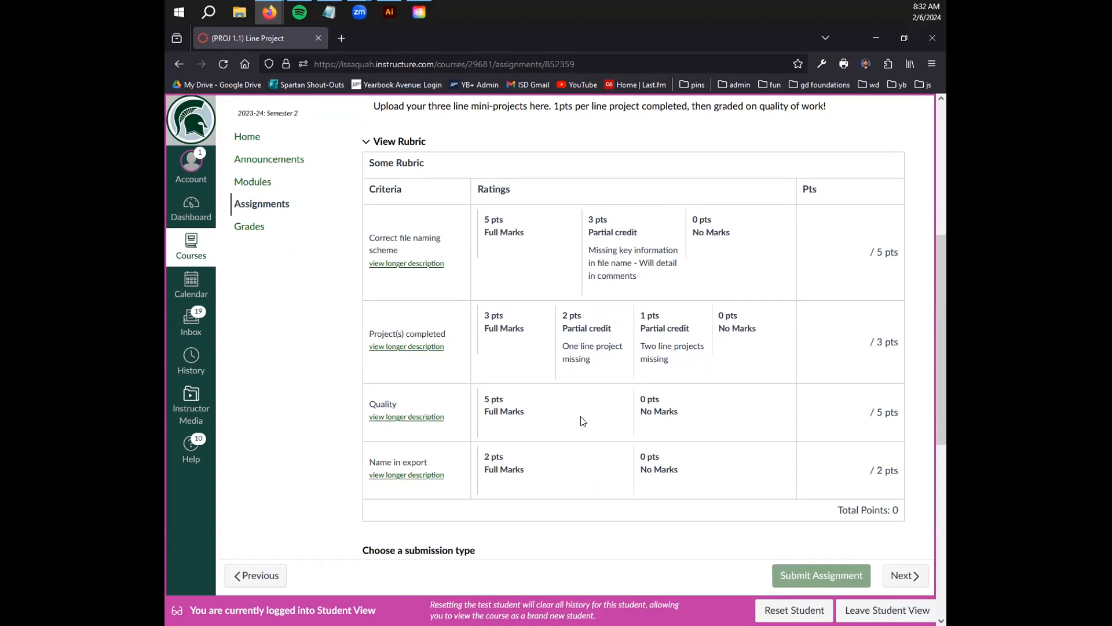
- Open the UNIT 1 - Line page from the course modules and look over its tutorial links
{"action": "scroll", "coordinate": [583, 421], "scroll_direction": "up", "scroll_amount": 5}
{"action": "left_click", "coordinate": [262, 229]}
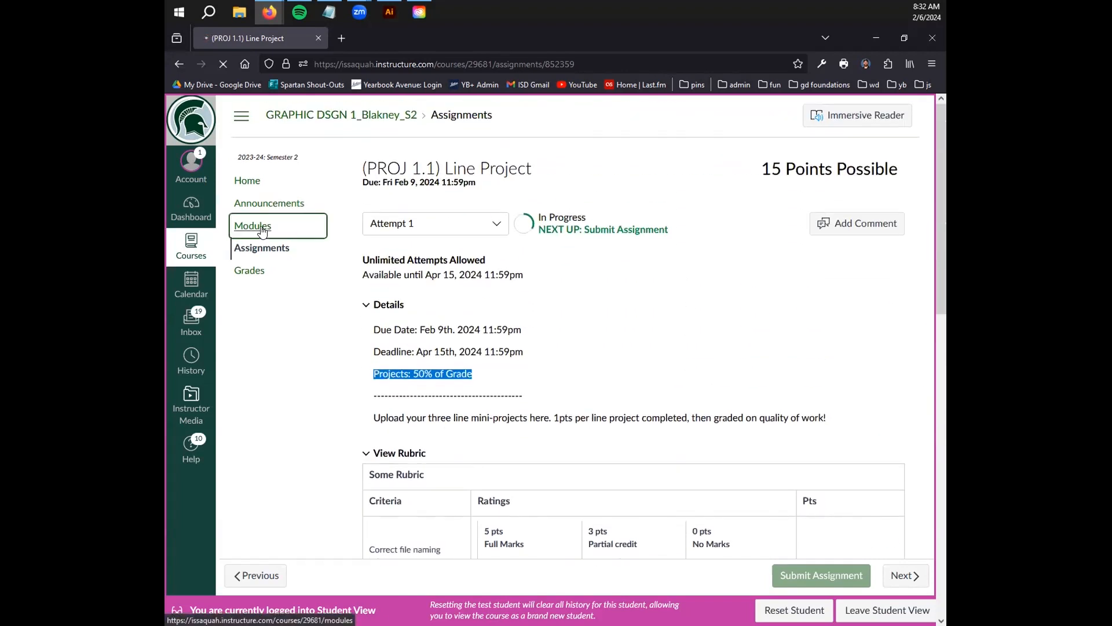
{"action": "scroll", "coordinate": [457, 331], "scroll_direction": "down", "scroll_amount": 2}
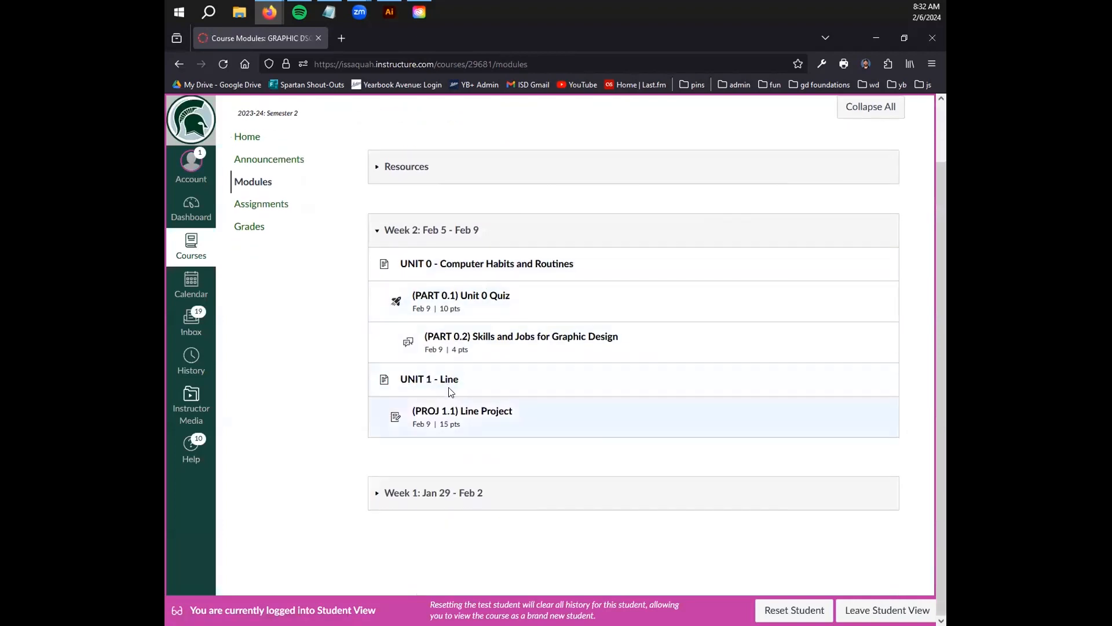
{"action": "left_click", "coordinate": [435, 387]}
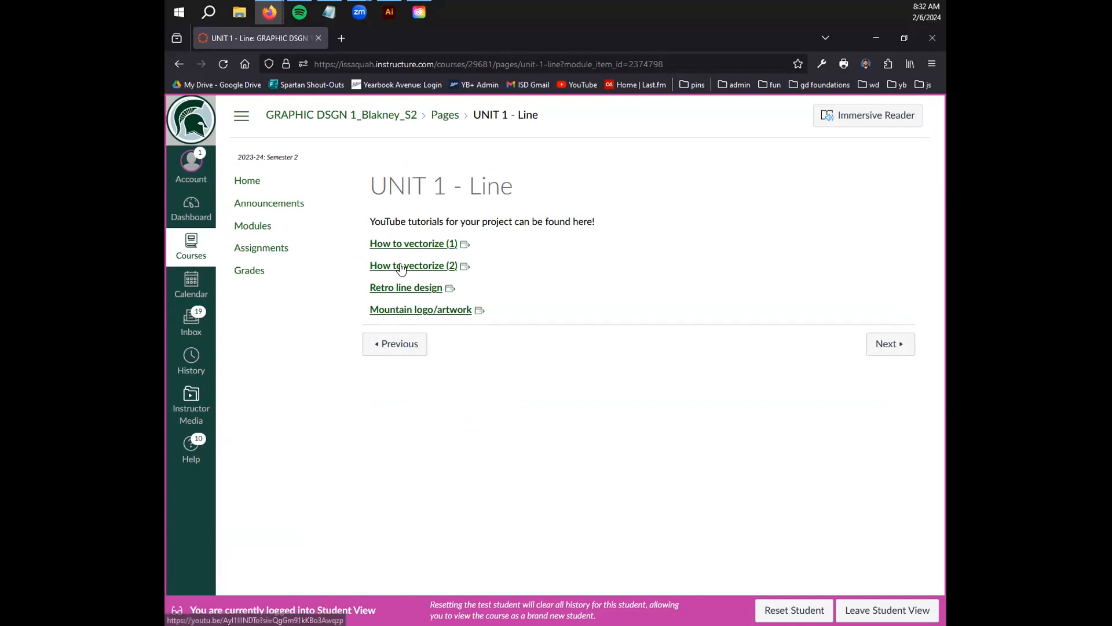
- Switch back to Illustrator, draw a four-point open Pen path with straight and curved segments, and delete it
{"action": "left_click", "coordinate": [387, 12]}
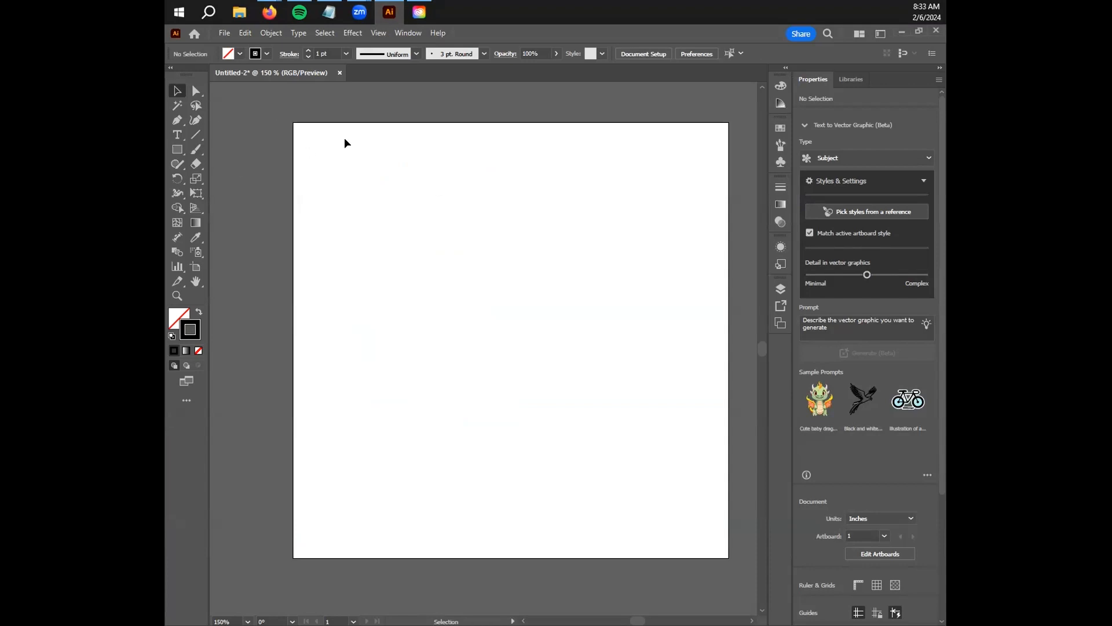
{"action": "left_click", "coordinate": [174, 121]}
{"action": "left_click", "coordinate": [378, 169]}
{"action": "left_click", "coordinate": [425, 252]}
{"action": "left_click_drag", "start_coordinate": [600, 222], "coordinate": [412, 349]}
{"action": "left_click", "coordinate": [368, 310]}
{"action": "key", "text": "Escape"}
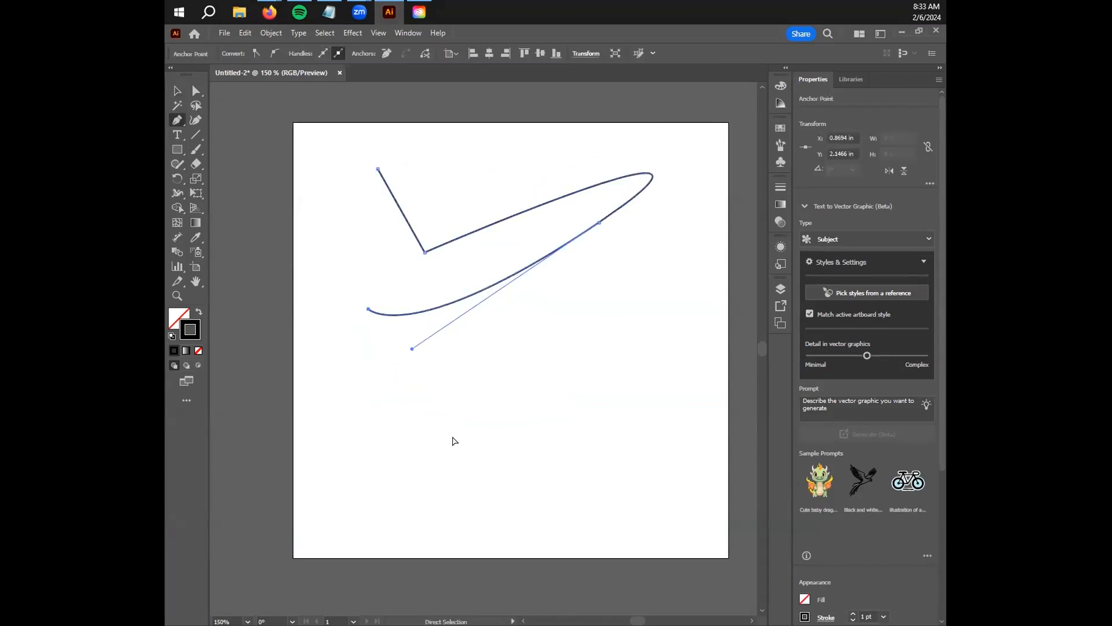
{"action": "key", "text": "Delete"}
{"action": "left_click", "coordinate": [177, 90]}
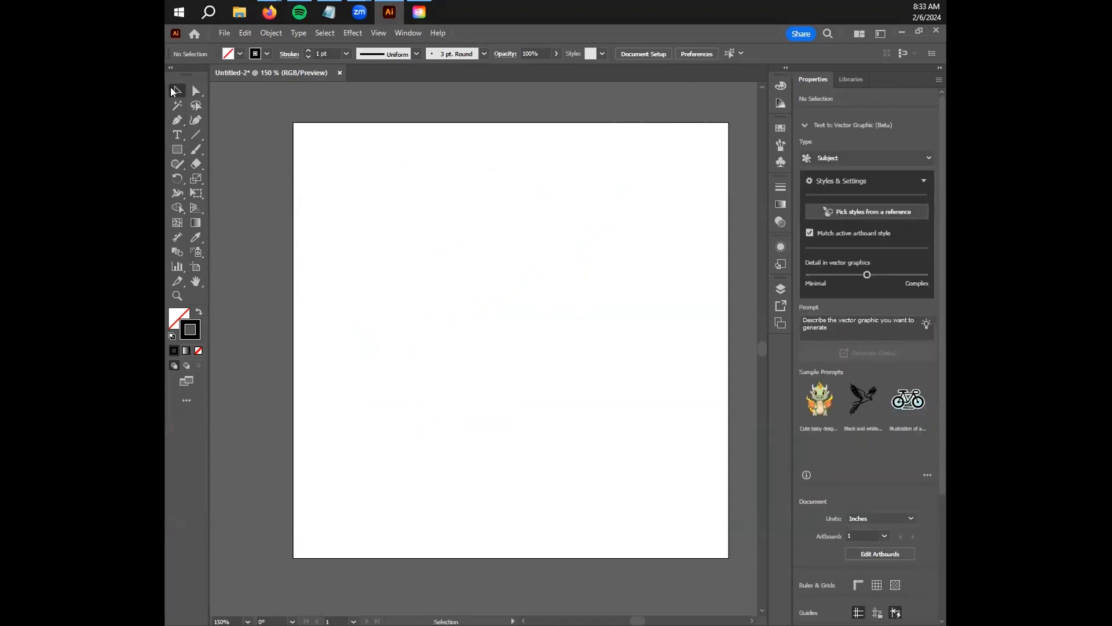
- Switch to Adobe Photoshop 2024 and make a rectangular marquee selection on the white canvas
{"action": "left_click", "coordinate": [185, 15]}
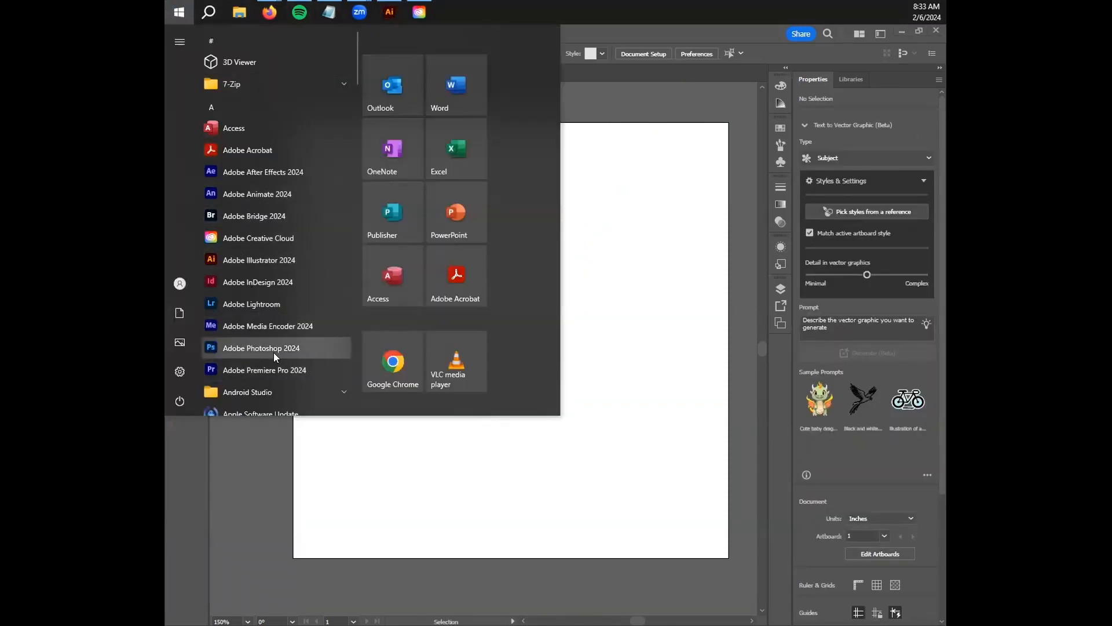
{"action": "left_click", "coordinate": [272, 348]}
{"action": "left_click", "coordinate": [177, 149]}
{"action": "left_click_drag", "start_coordinate": [369, 187], "coordinate": [627, 447]}
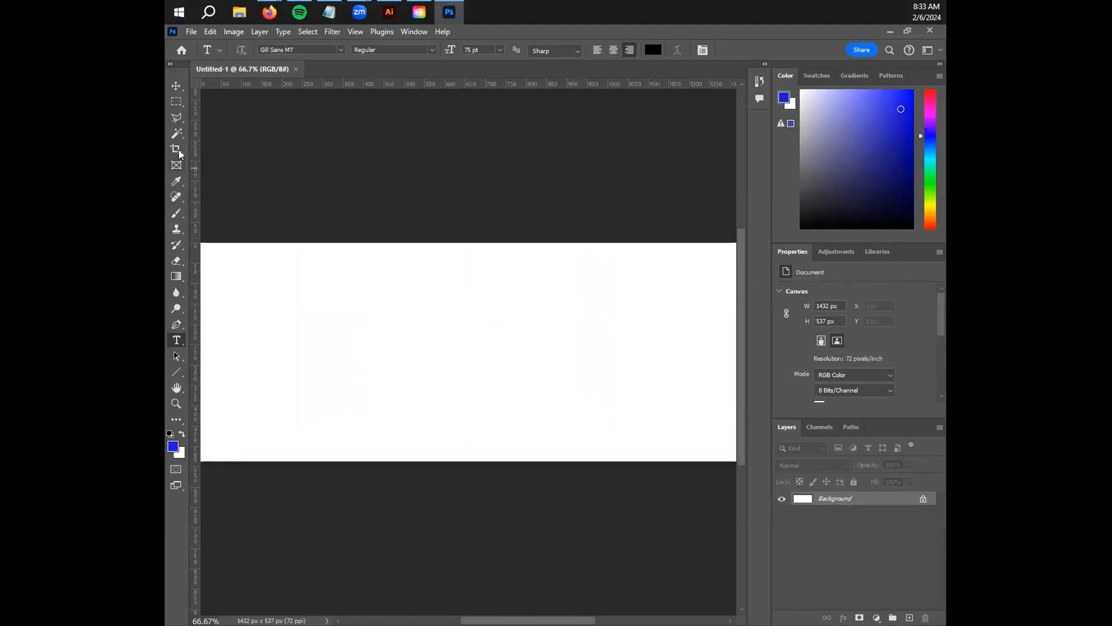
{"action": "left_click", "coordinate": [174, 104]}
{"action": "left_click_drag", "start_coordinate": [314, 289], "coordinate": [513, 434]}
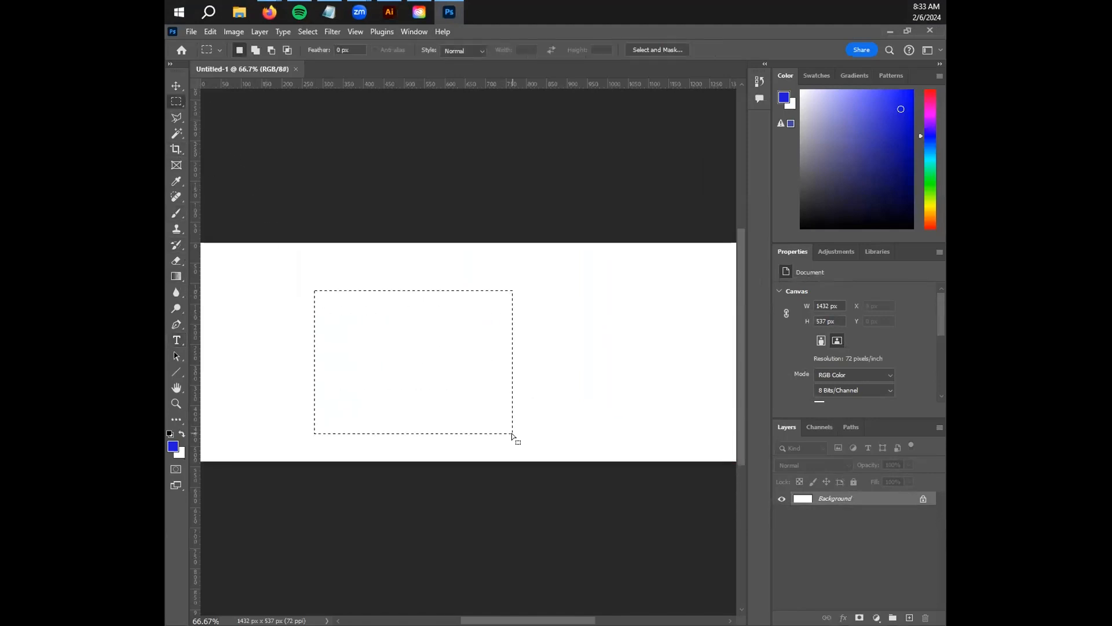
- Fill the rectangular selection with black in Normal mode at 100% opacity and activate the Move tool
{"action": "key", "text": "i"}
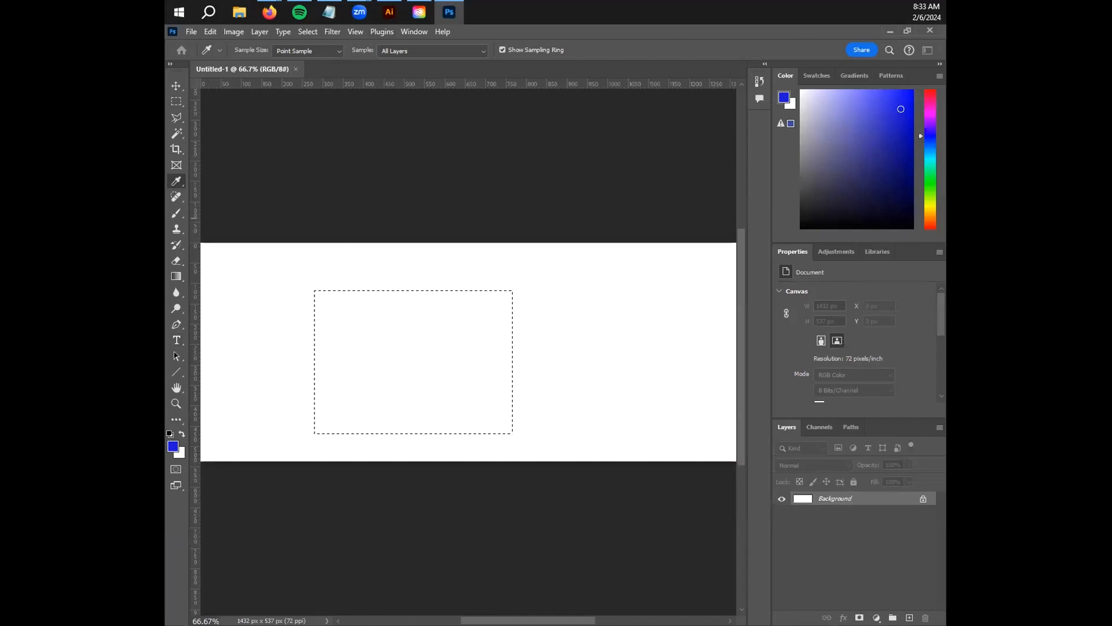
{"action": "key", "text": "shift+BackSpace"}
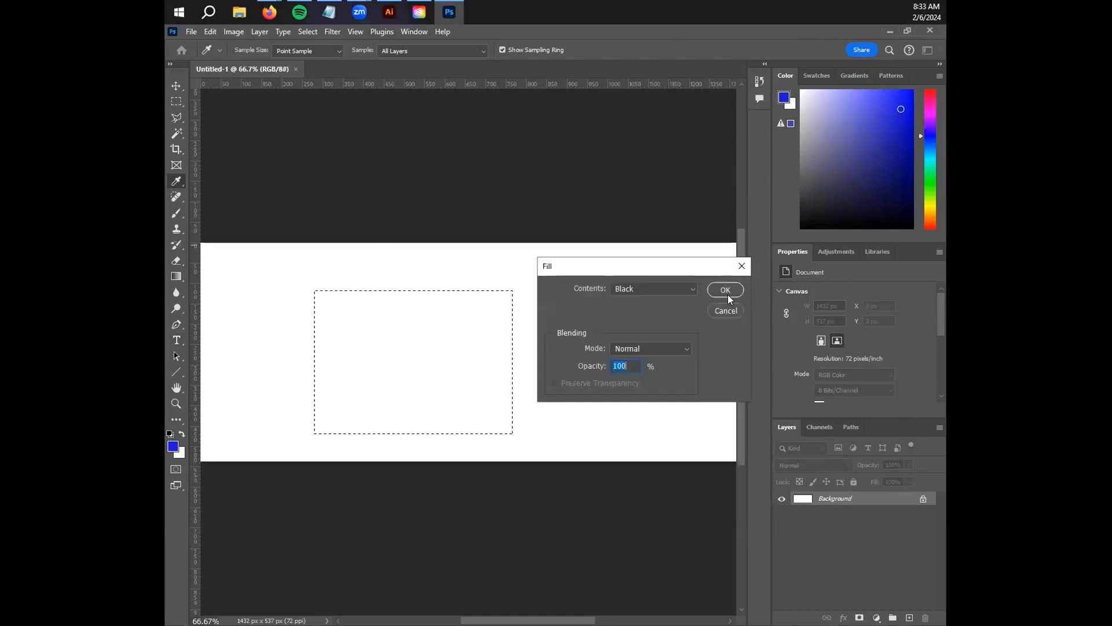
{"action": "left_click", "coordinate": [728, 292]}
{"action": "key", "text": "m"}
{"action": "left_click", "coordinate": [176, 86]}
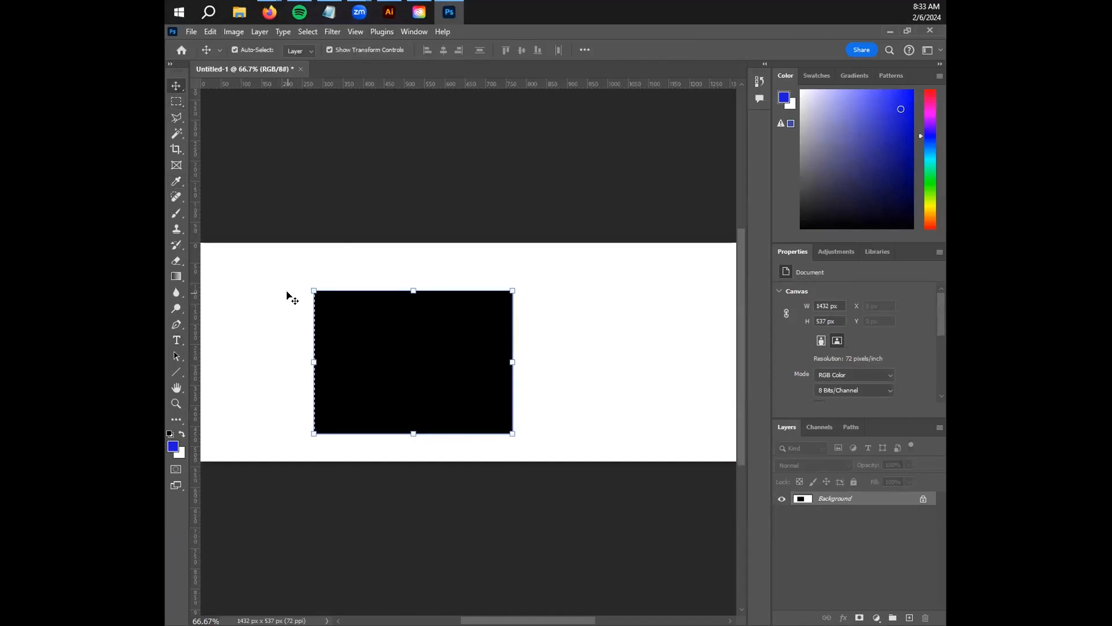
- Magnify the black rectangle to 2740% and examine the pixel grid along its right edge and upper corner
{"action": "scroll", "coordinate": [457, 353], "scroll_direction": "up", "scroll_amount": 5}
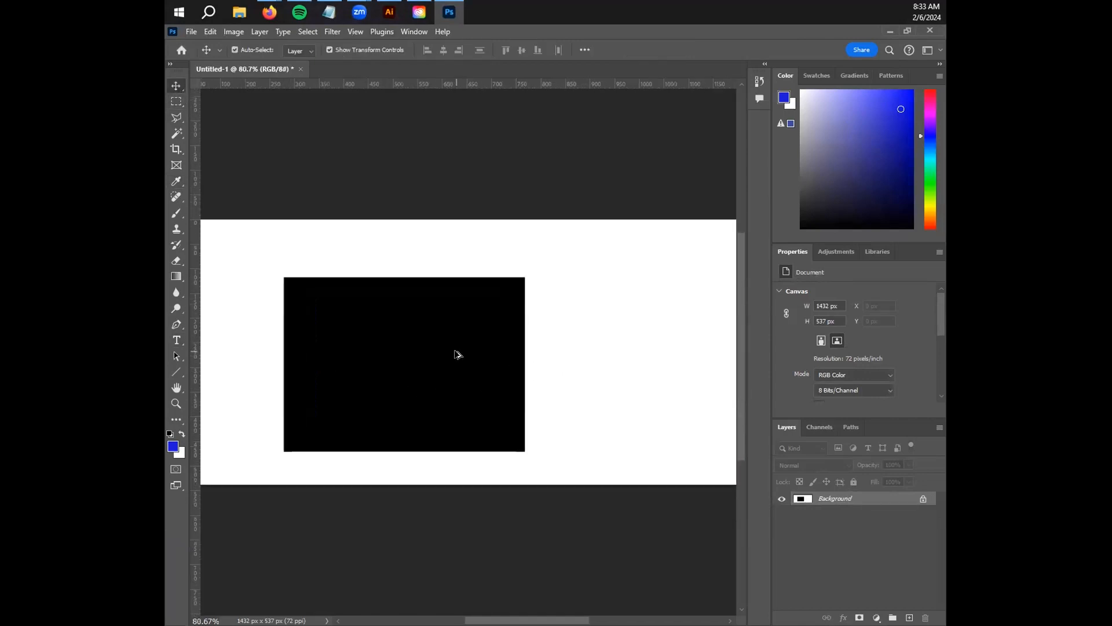
{"action": "scroll", "coordinate": [614, 355], "scroll_direction": "up", "scroll_amount": 10}
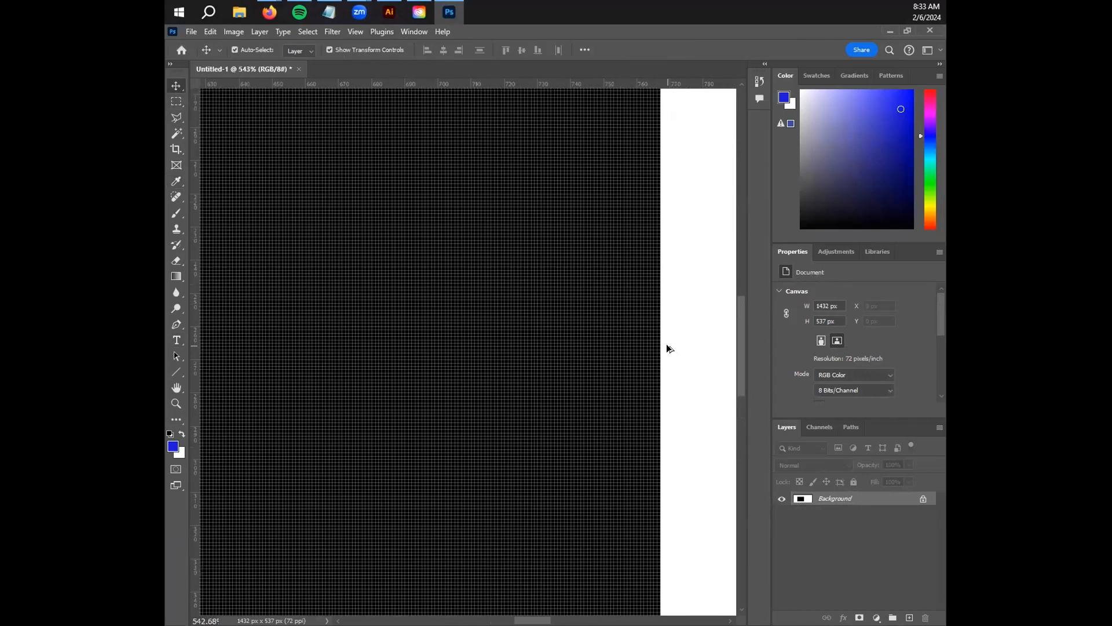
{"action": "scroll", "coordinate": [667, 348], "scroll_direction": "up", "scroll_amount": 5}
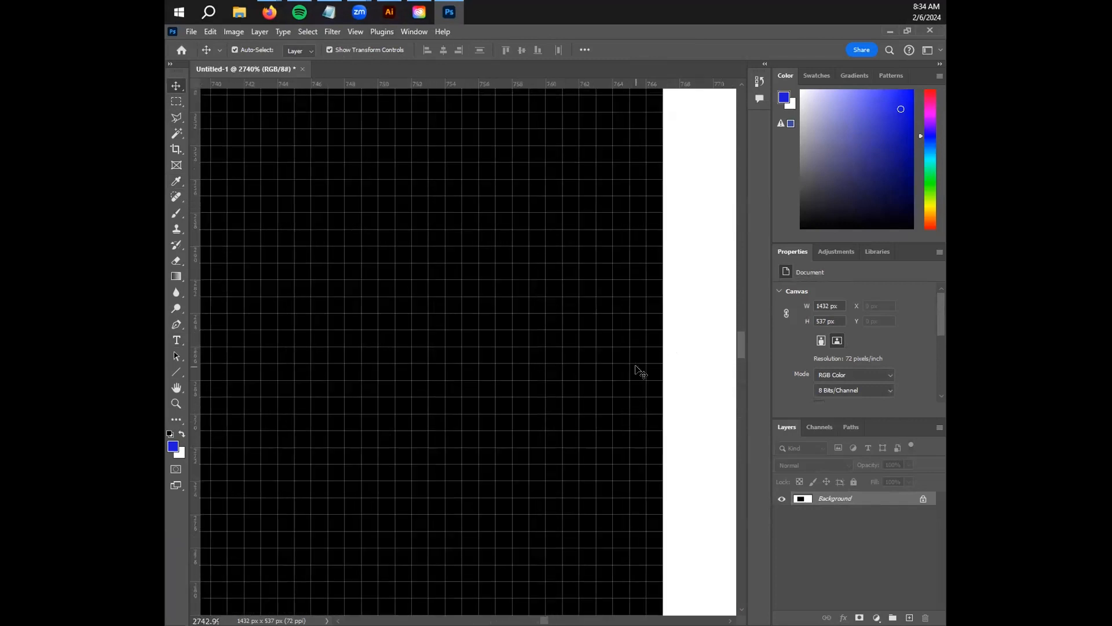
{"action": "scroll", "coordinate": [654, 320], "scroll_direction": "up", "scroll_amount": 3}
{"action": "scroll", "coordinate": [527, 412], "scroll_direction": "up", "scroll_amount": 5}
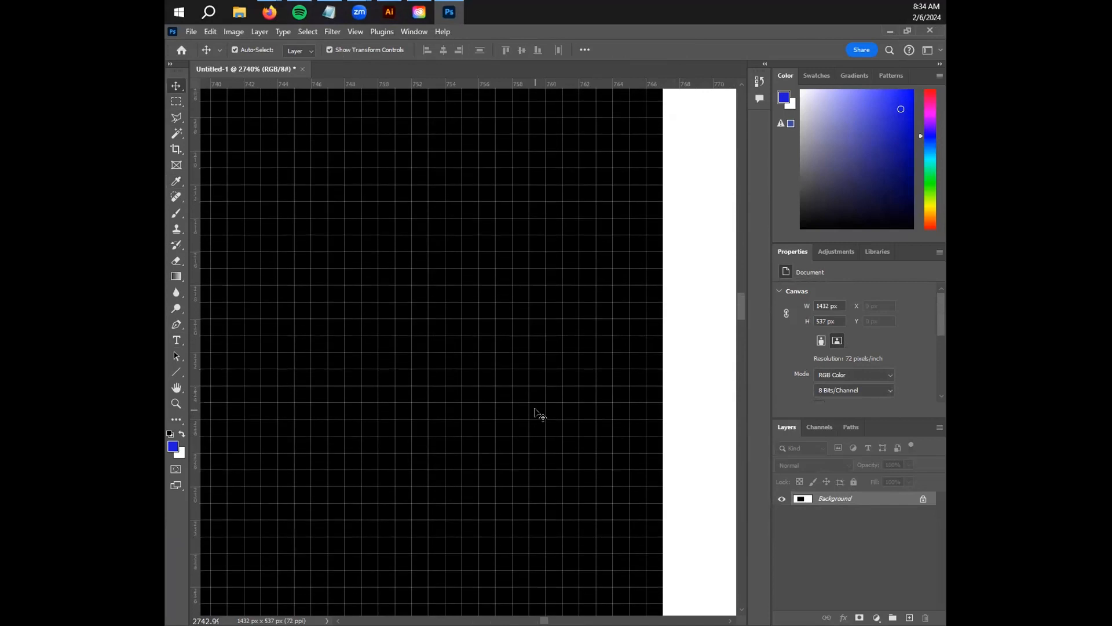
{"action": "left_click_drag", "start_coordinate": [738, 300], "coordinate": [746, 211]}
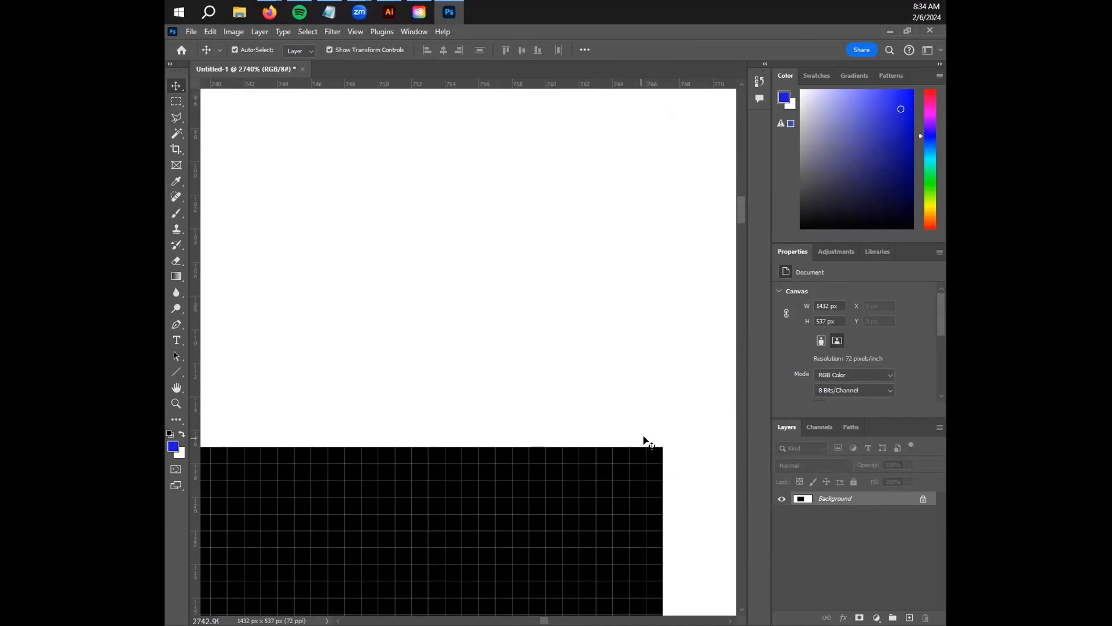
- Convert the Background to a normal layer and shift the black rectangle in whole-pixel steps, first to X -10 px, Y -12 px
{"action": "left_click_drag", "start_coordinate": [568, 516], "coordinate": [464, 467]}
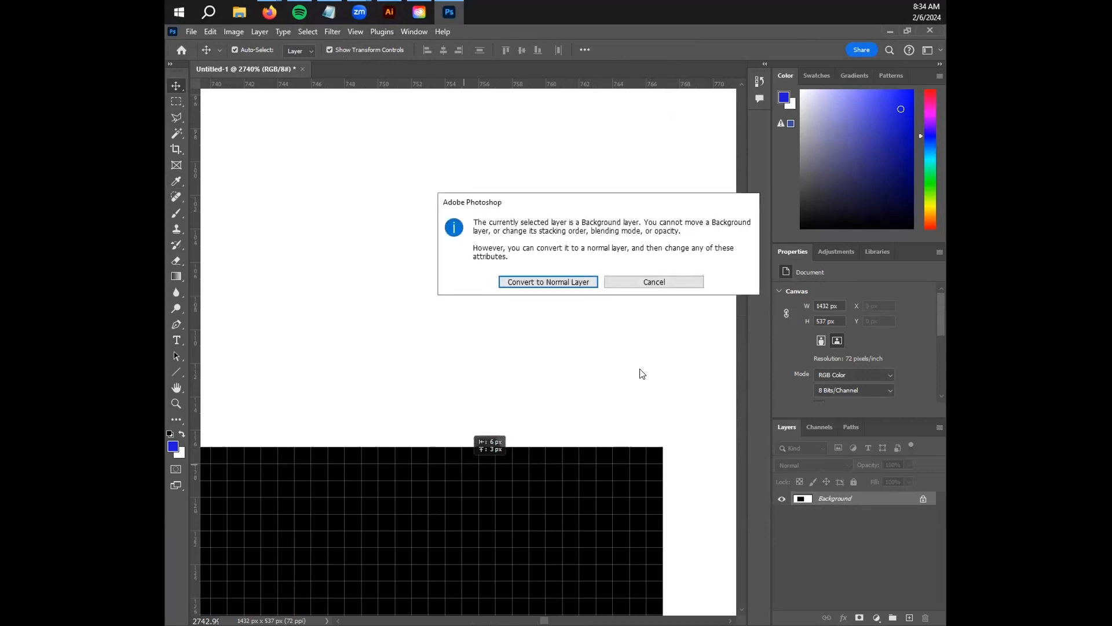
{"action": "left_click", "coordinate": [548, 282]}
{"action": "left_click_drag", "start_coordinate": [480, 460], "coordinate": [442, 304]}
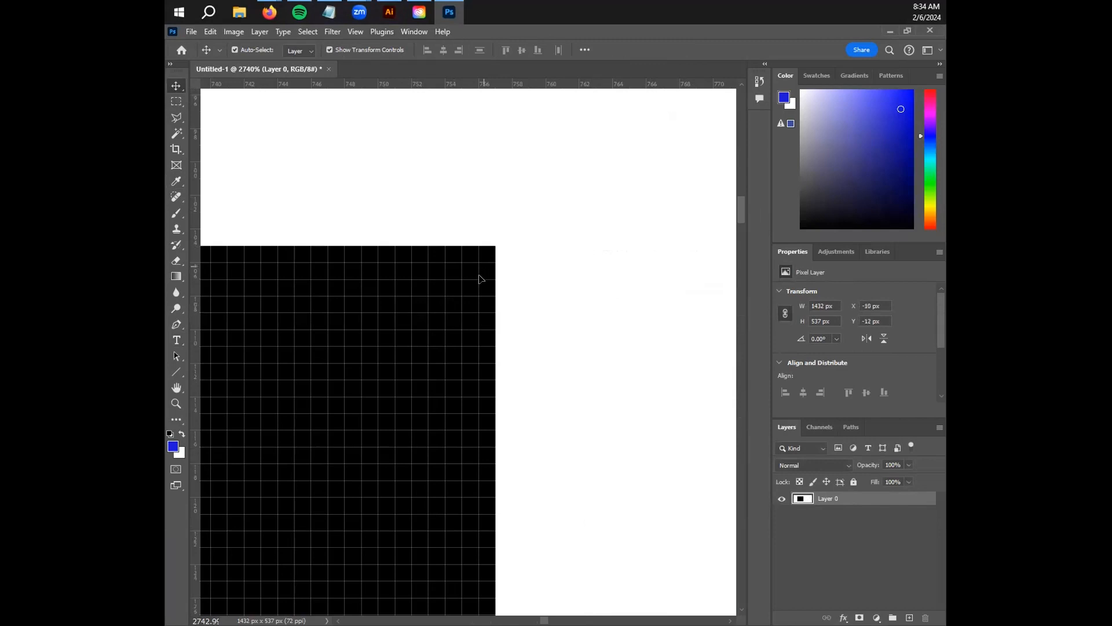
{"action": "key", "text": "ctrl+t"}
{"action": "left_click_drag", "start_coordinate": [355, 399], "coordinate": [480, 414]}
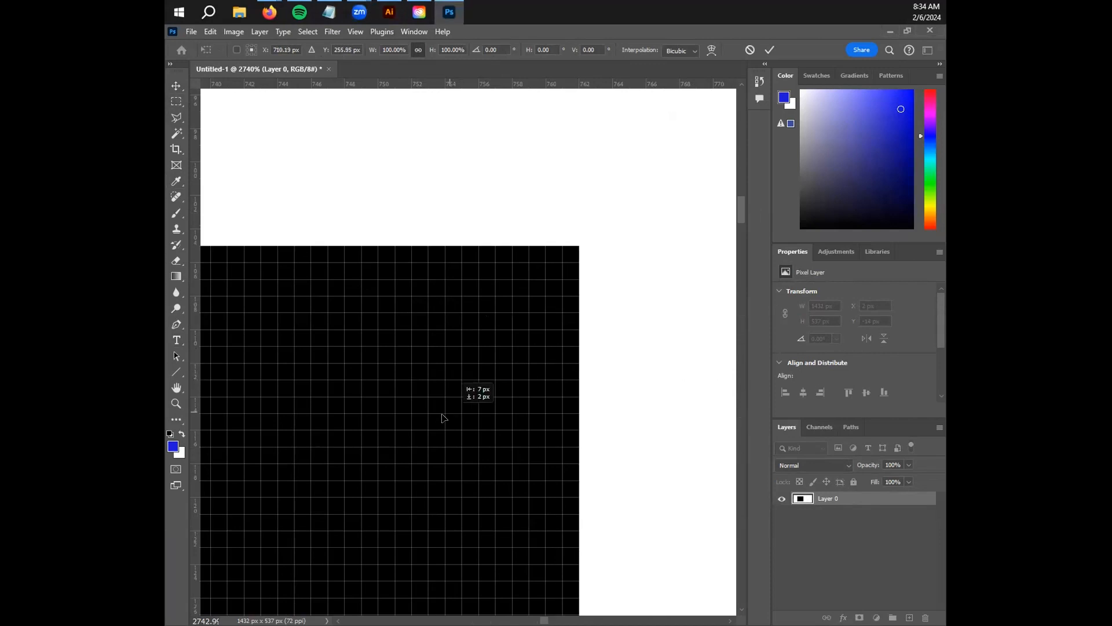
- Examine the black rectangle's edges and pixel grid at magnifications from 2490% down to 122%
{"action": "scroll", "coordinate": [435, 398], "scroll_direction": "down", "scroll_amount": 3}
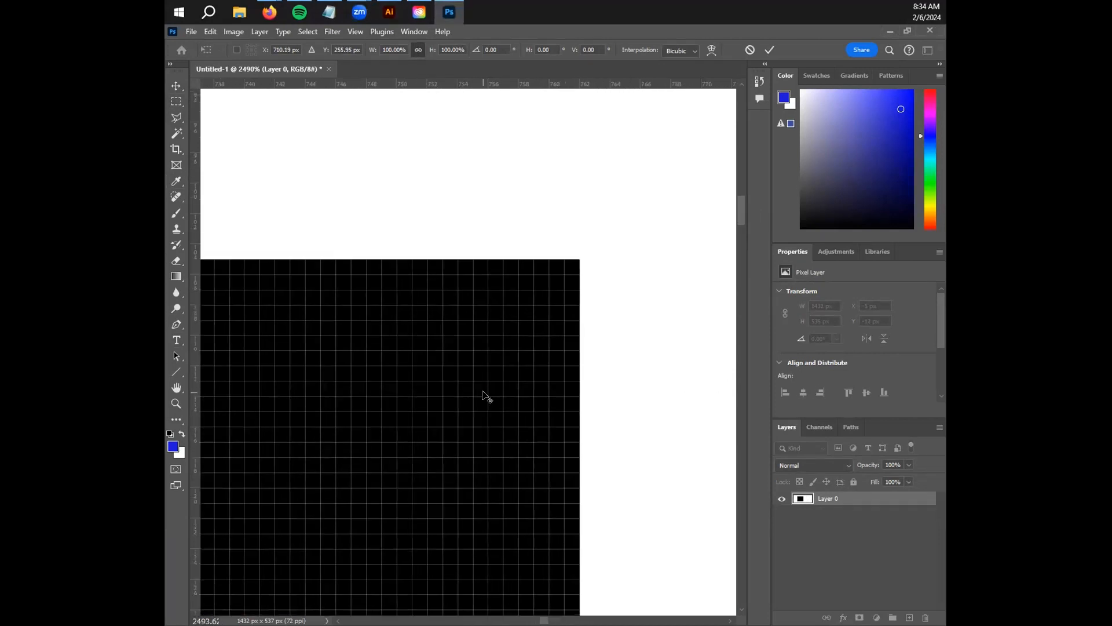
{"action": "scroll", "coordinate": [461, 398], "scroll_direction": "down", "scroll_amount": 4}
{"action": "left_click_drag", "start_coordinate": [410, 437], "coordinate": [542, 303]}
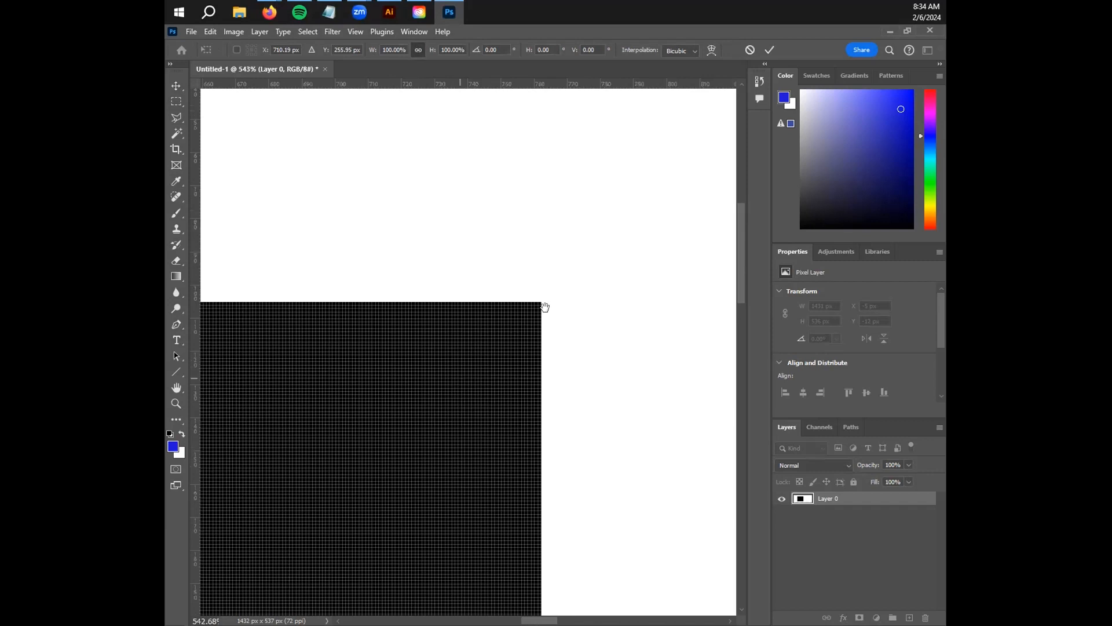
{"action": "scroll", "coordinate": [528, 342], "scroll_direction": "up", "scroll_amount": 1}
{"action": "scroll", "coordinate": [520, 367], "scroll_direction": "down", "scroll_amount": 4}
{"action": "scroll", "coordinate": [456, 423], "scroll_direction": "up", "scroll_amount": 3}
{"action": "scroll", "coordinate": [456, 425], "scroll_direction": "up", "scroll_amount": 3}
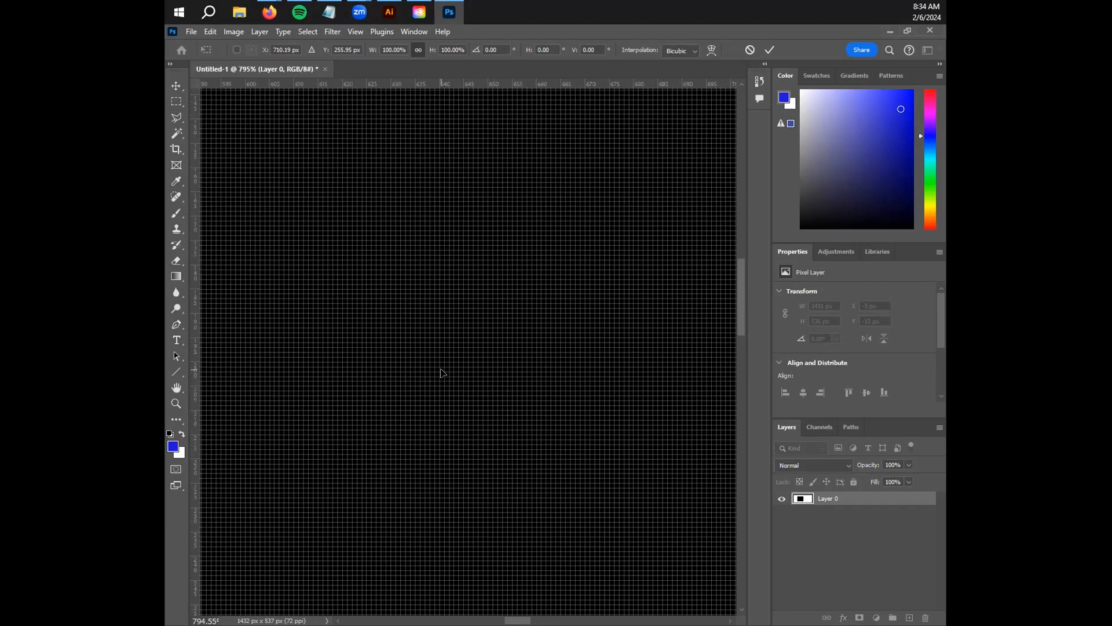
{"action": "scroll", "coordinate": [443, 372], "scroll_direction": "down", "scroll_amount": 8}
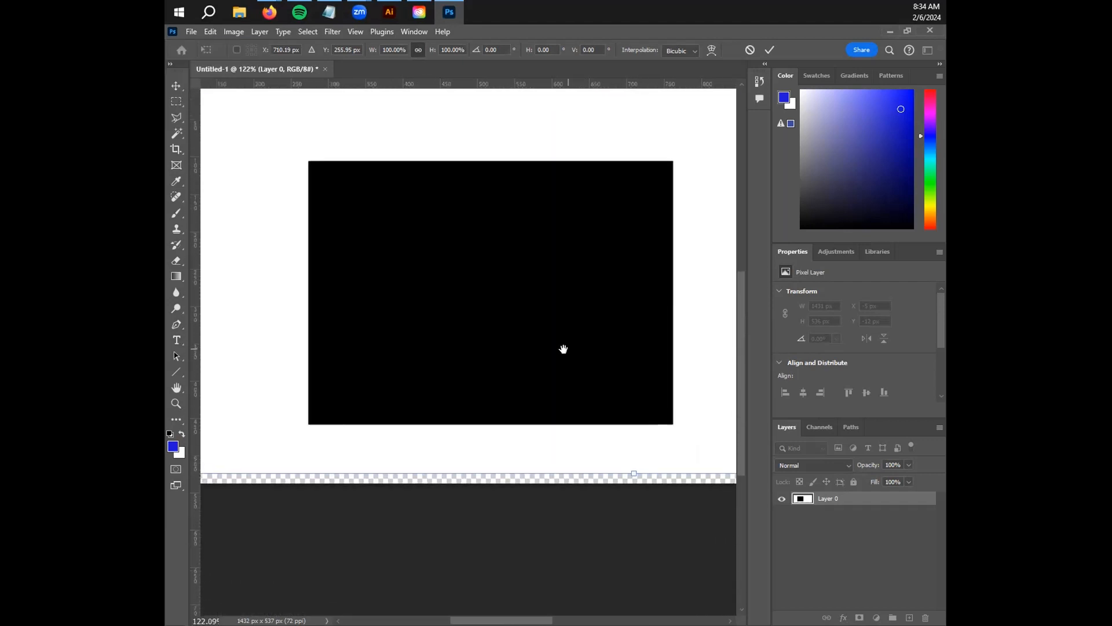
{"action": "left_click_drag", "start_coordinate": [563, 349], "coordinate": [537, 354]}
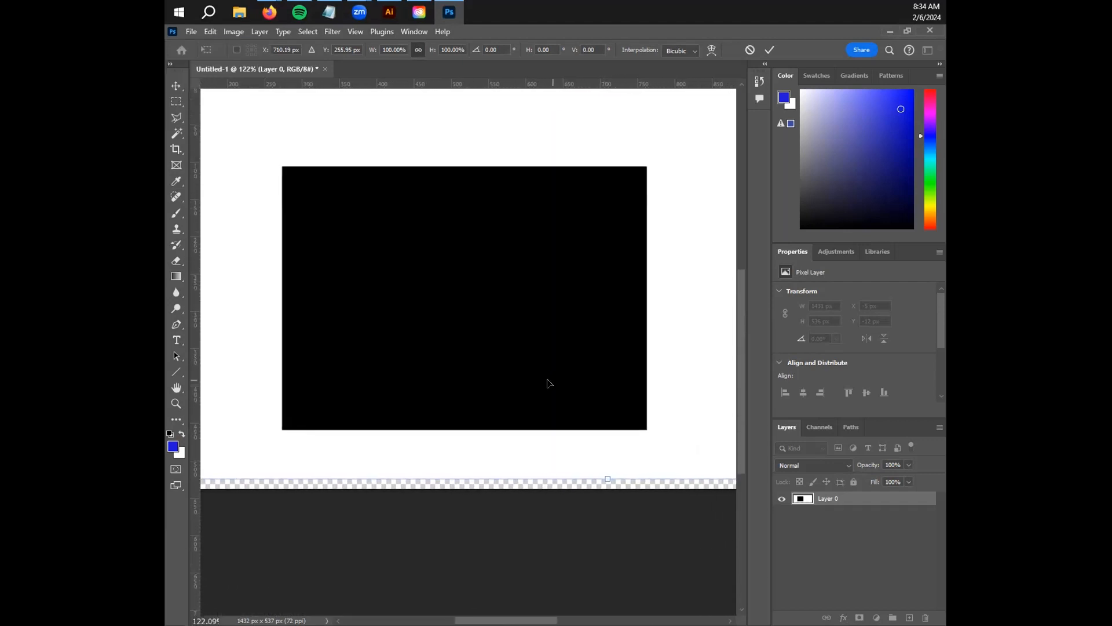
- Close Photoshop and return to the Illustrator document
{"action": "left_click", "coordinate": [177, 85]}
{"action": "left_click", "coordinate": [929, 30]}
{"action": "left_click", "coordinate": [538, 253]}
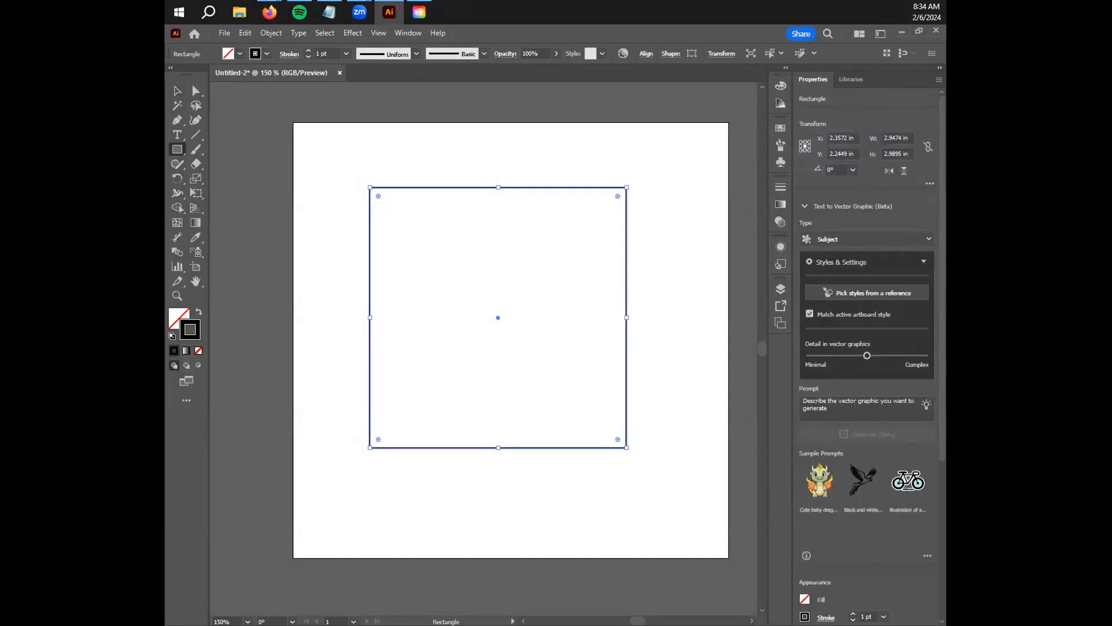
- Select the outlined rectangle and examine its vector path and stroke at 6400% magnification
{"action": "key", "text": "v"}
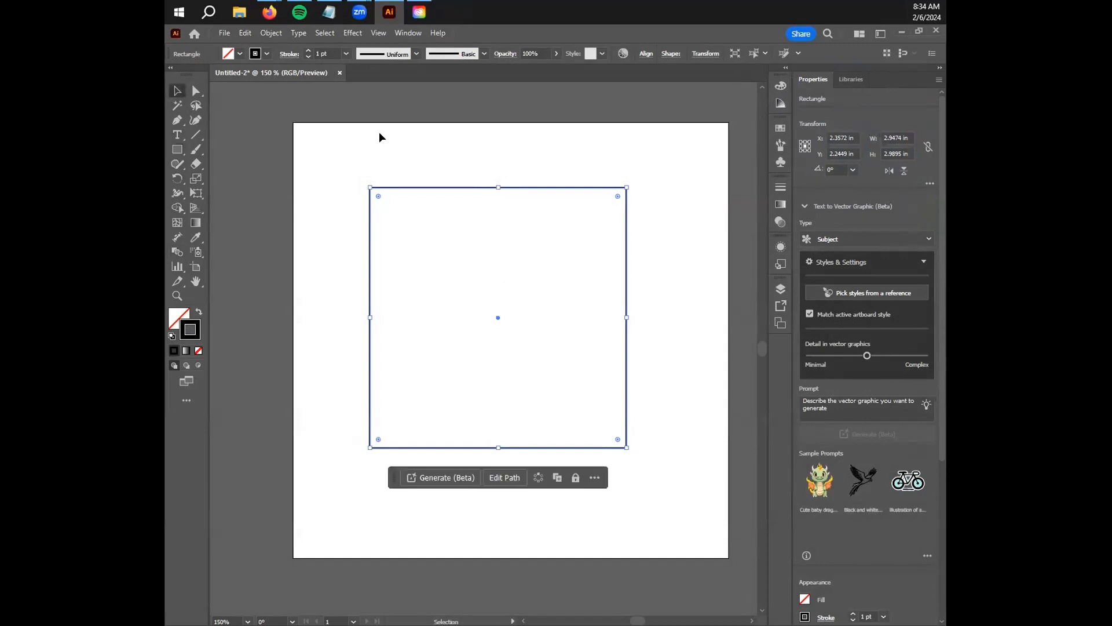
{"action": "left_click", "coordinate": [324, 206]}
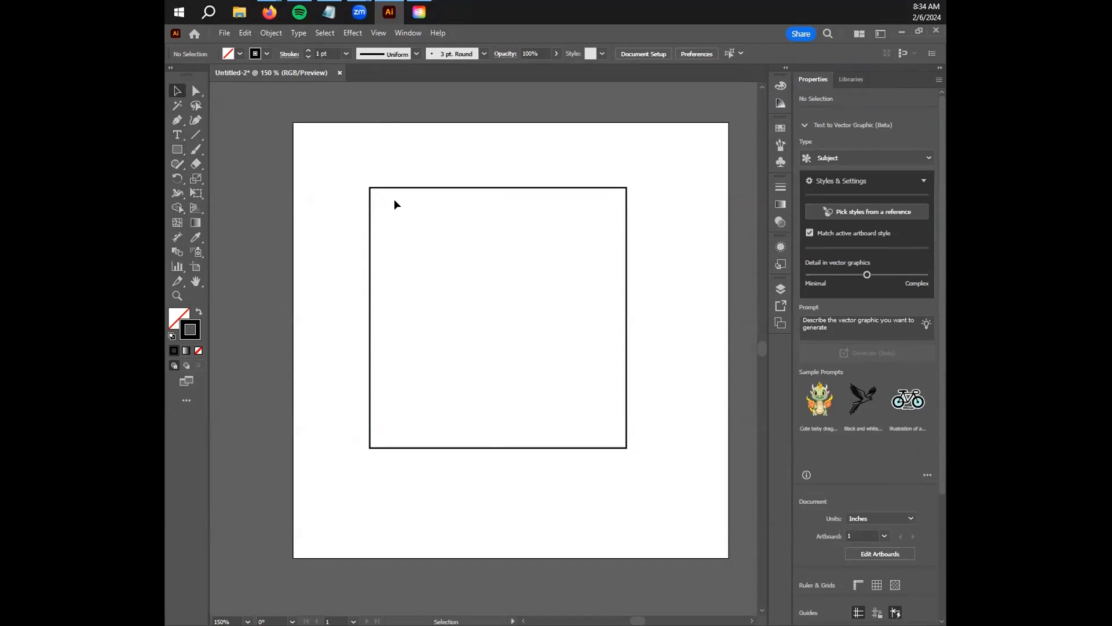
{"action": "left_click_drag", "start_coordinate": [353, 164], "coordinate": [652, 488]}
{"action": "scroll", "coordinate": [648, 432], "scroll_direction": "up", "scroll_amount": 11}
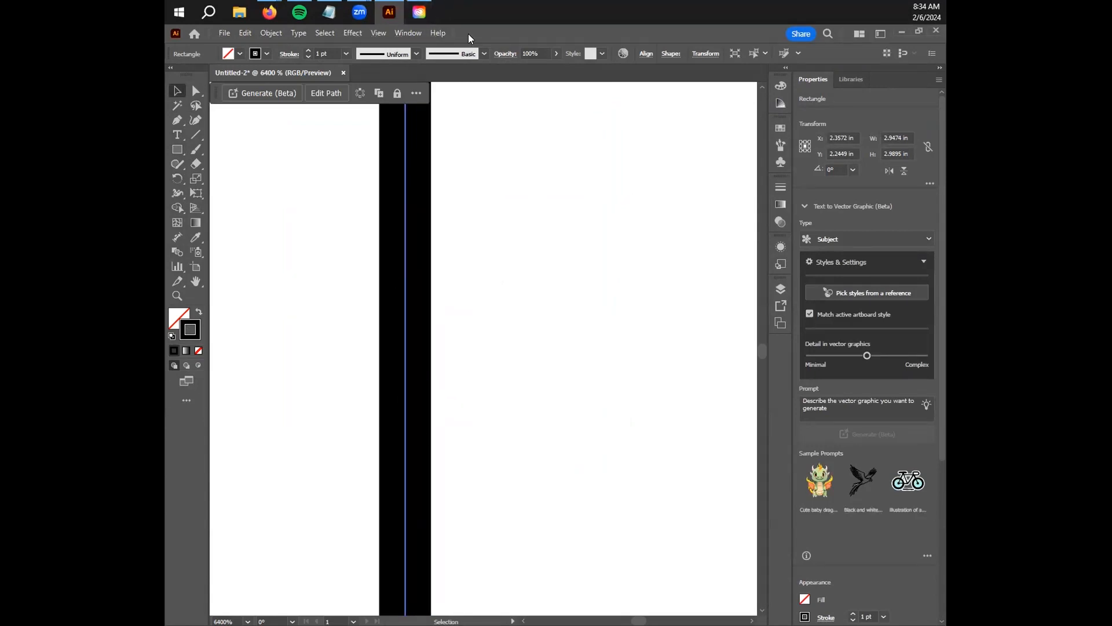
- Delete the outlined rectangle from the artboard
{"action": "scroll", "coordinate": [440, 342], "scroll_direction": "down", "scroll_amount": 11}
{"action": "left_click_drag", "start_coordinate": [608, 542], "coordinate": [406, 318]}
{"action": "key", "text": "Delete"}
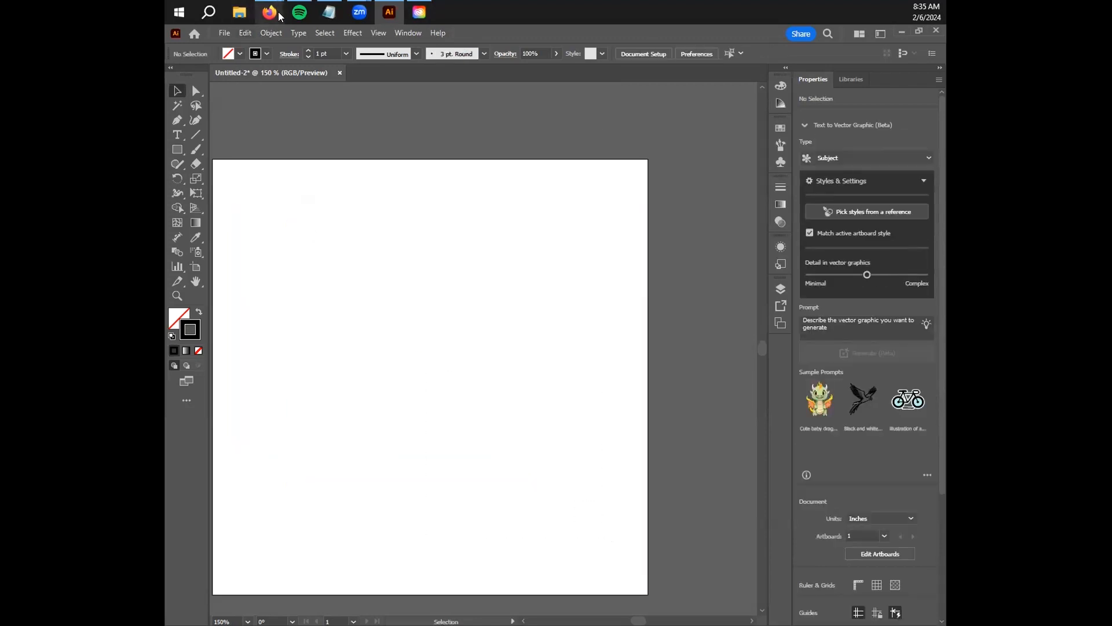
- Switch to Firefox to view the UNIT 1 - Line tutorials page, and return to Illustrator's empty artboard
{"action": "mouse_move", "coordinate": [278, 17]}
{"action": "left_click", "coordinate": [378, 110]}
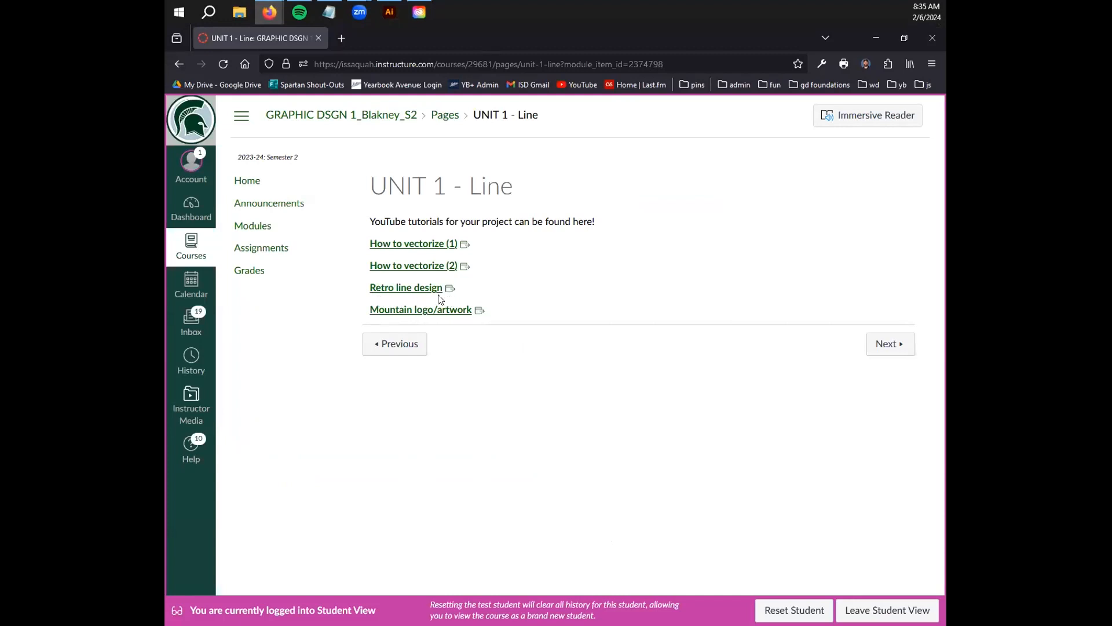
{"action": "left_click", "coordinate": [394, 7]}
{"action": "scroll", "coordinate": [445, 394], "scroll_direction": "down", "scroll_amount": 2}
{"action": "scroll", "coordinate": [452, 413], "scroll_direction": "up", "scroll_amount": 1}
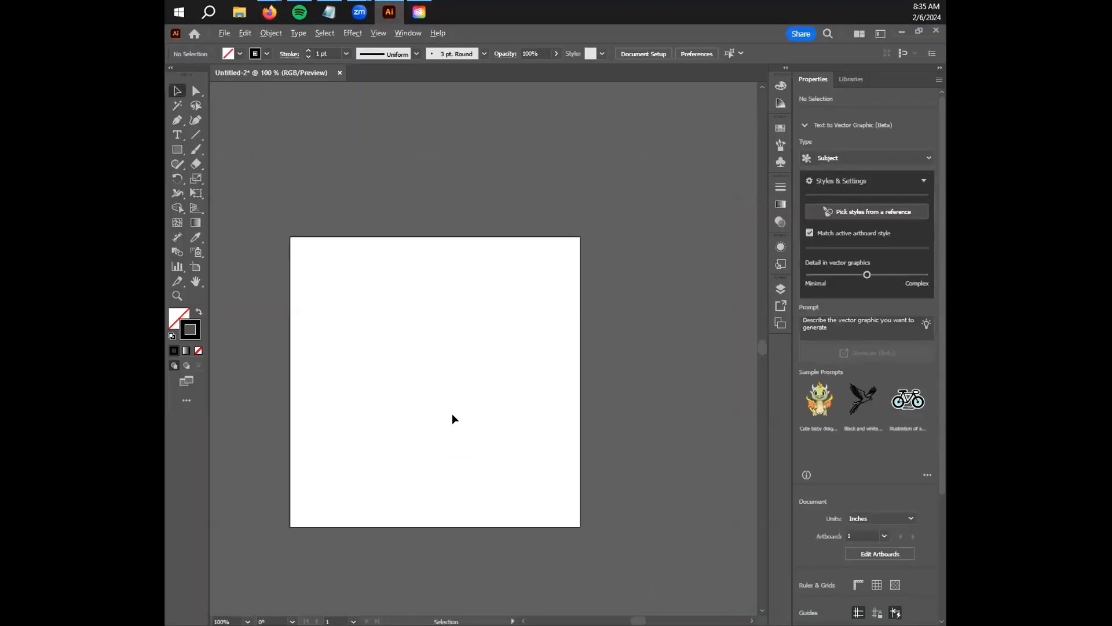
{"action": "scroll", "coordinate": [485, 394], "scroll_direction": "up", "scroll_amount": 1}
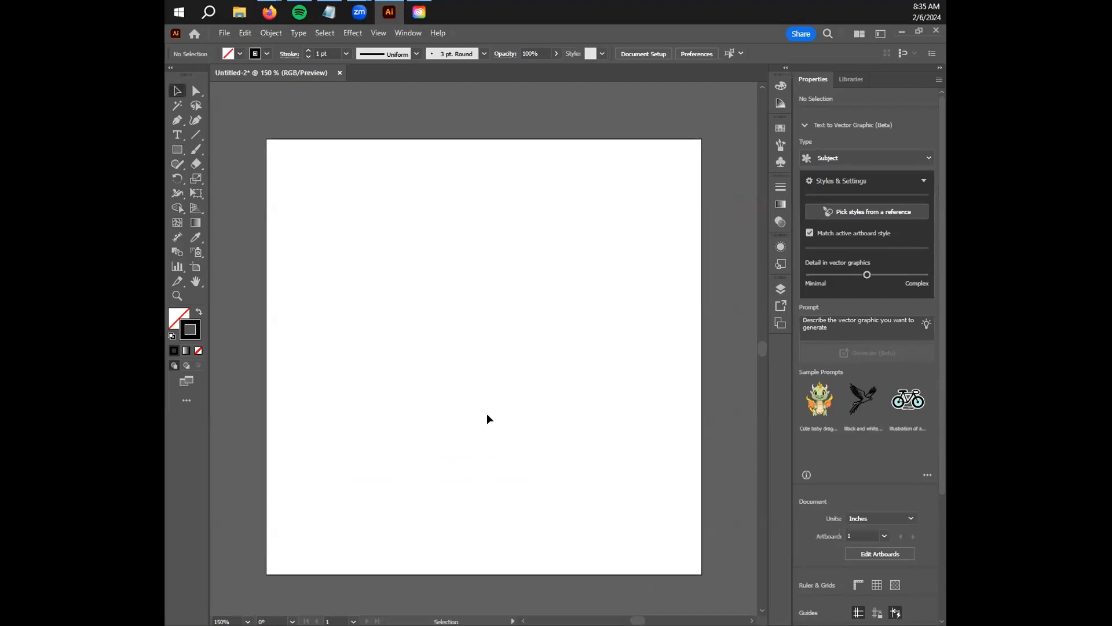
{"action": "left_click_drag", "start_coordinate": [487, 417], "coordinate": [499, 391]}
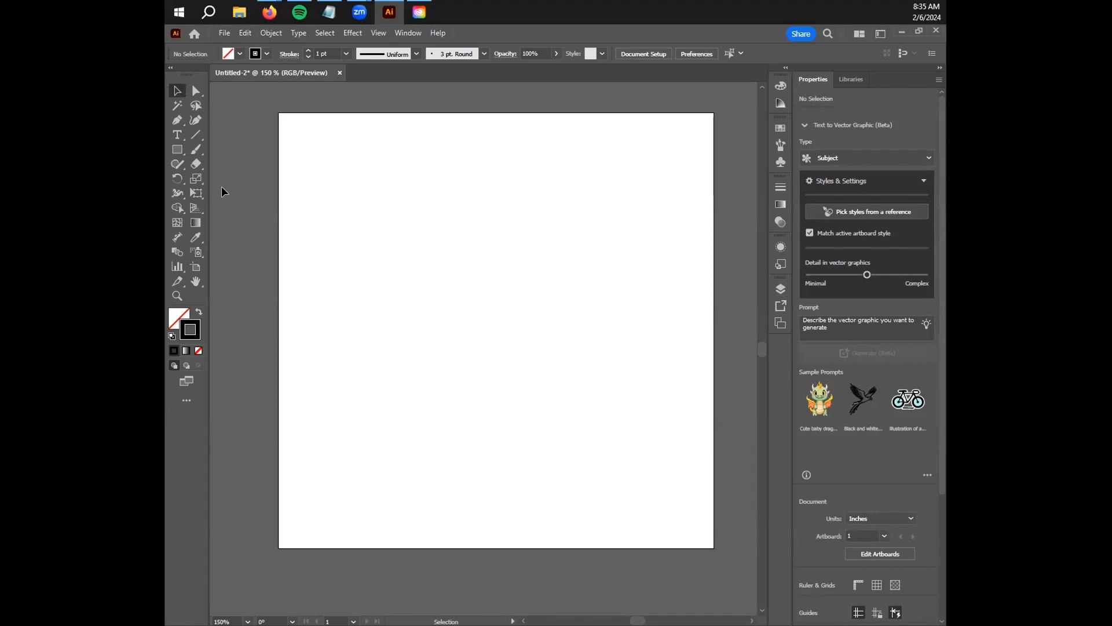
- Draw a narrow vertical rectangle about 0.08 by 3.42 in near the artboard's left edge, with black fill and no stroke
{"action": "key", "text": "m"}
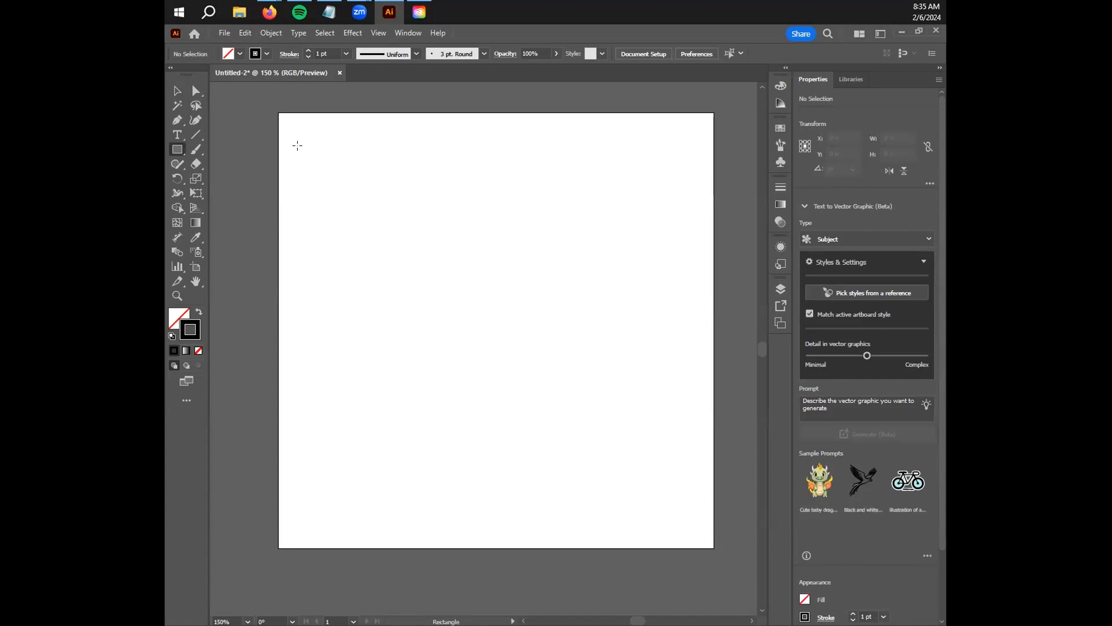
{"action": "left_click_drag", "start_coordinate": [302, 152], "coordinate": [310, 447]}
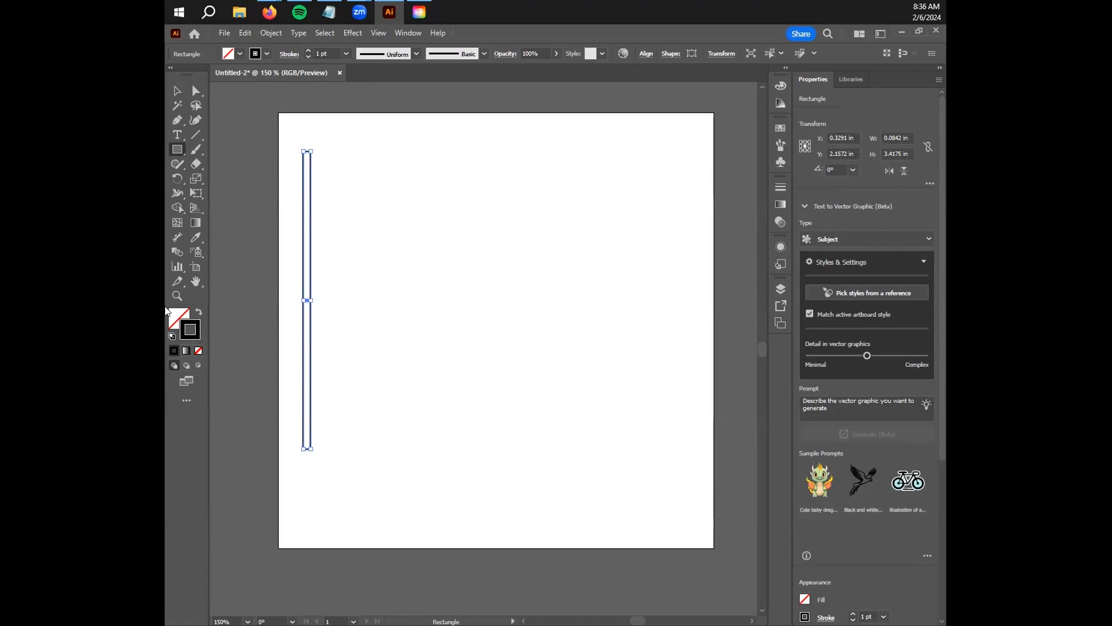
{"action": "left_click", "coordinate": [200, 311]}
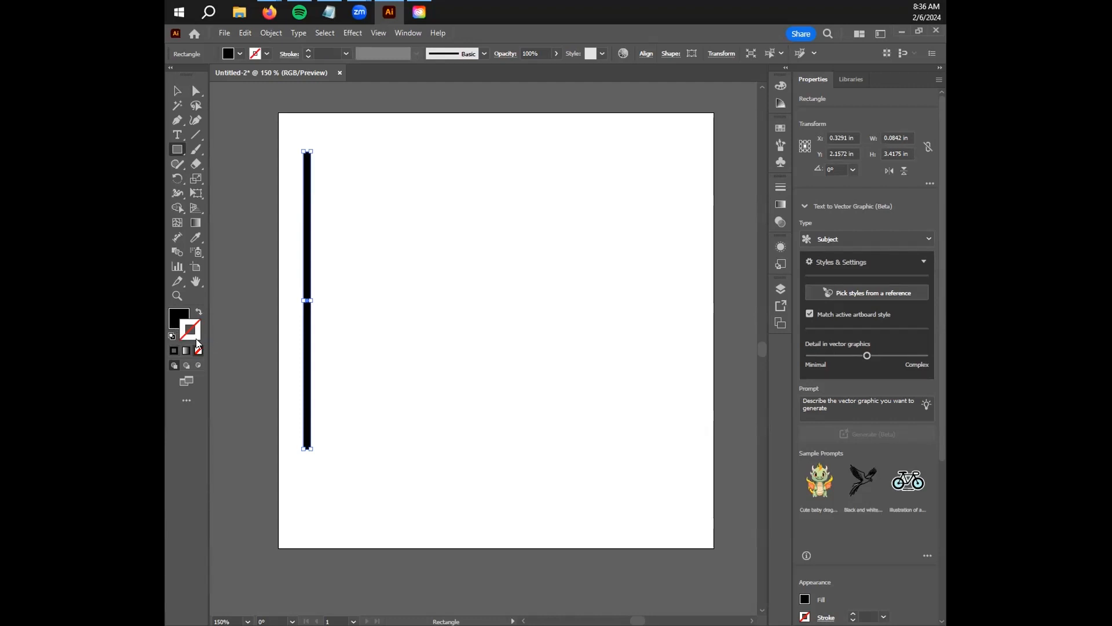
{"action": "left_click", "coordinate": [177, 90]}
{"action": "left_click", "coordinate": [380, 173]}
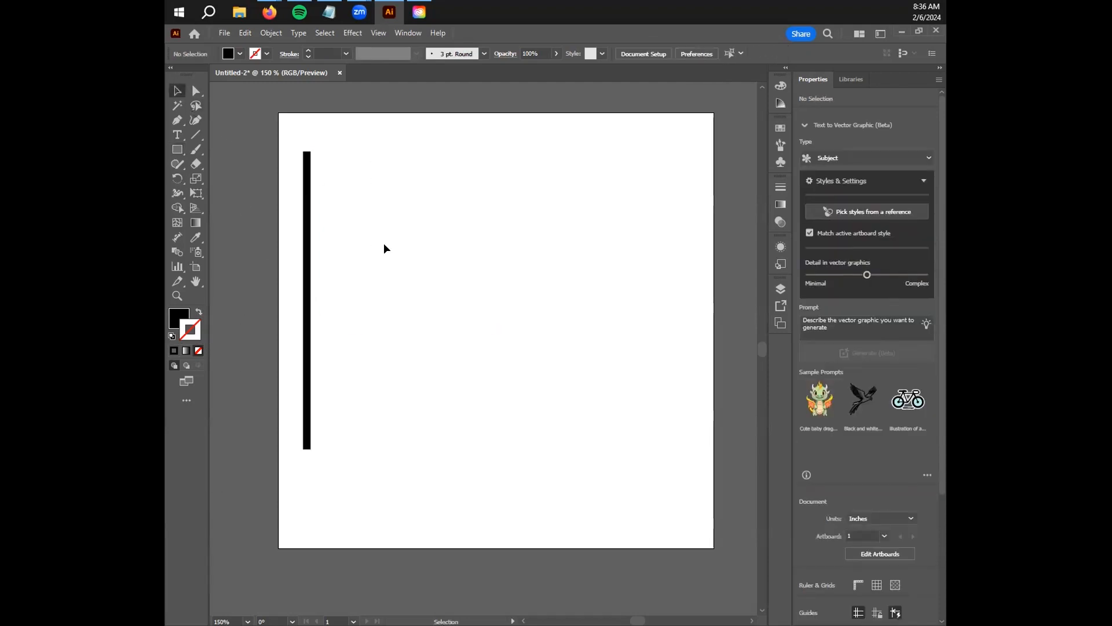
{"action": "left_click", "coordinate": [308, 288]}
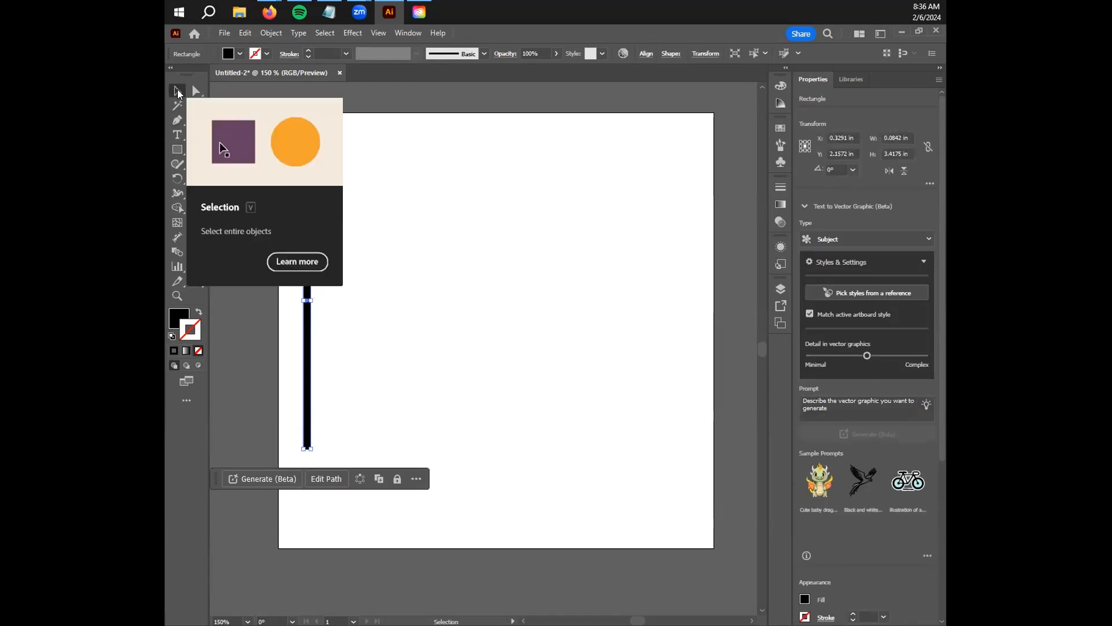
{"action": "left_click", "coordinate": [380, 237]}
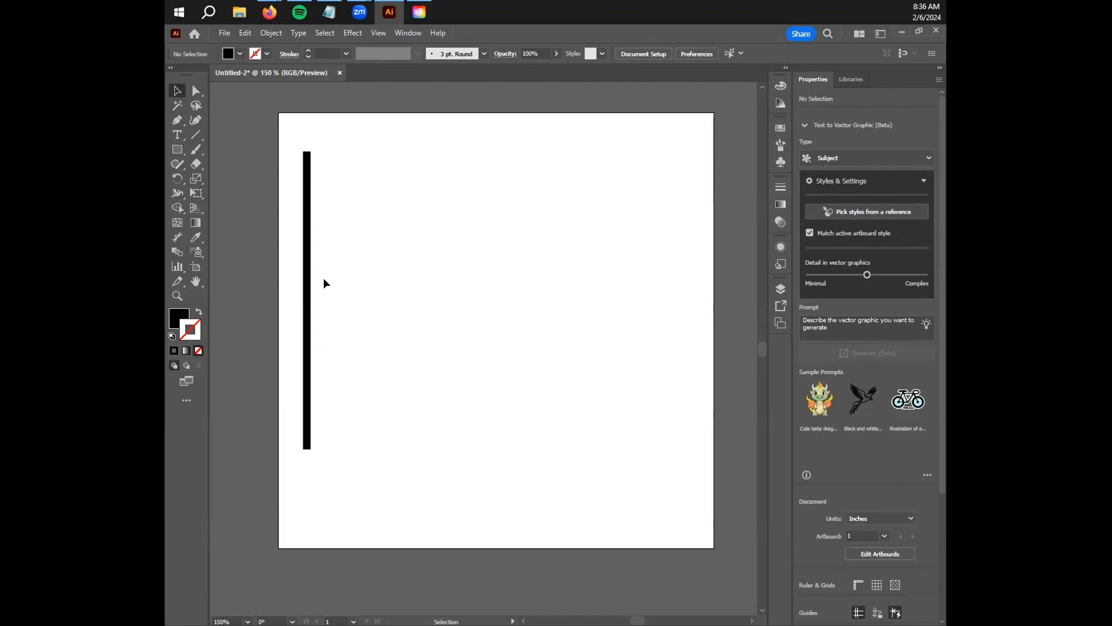
- Check in the view options whether Smart Guides is enabled
{"action": "left_click", "coordinate": [379, 34]}
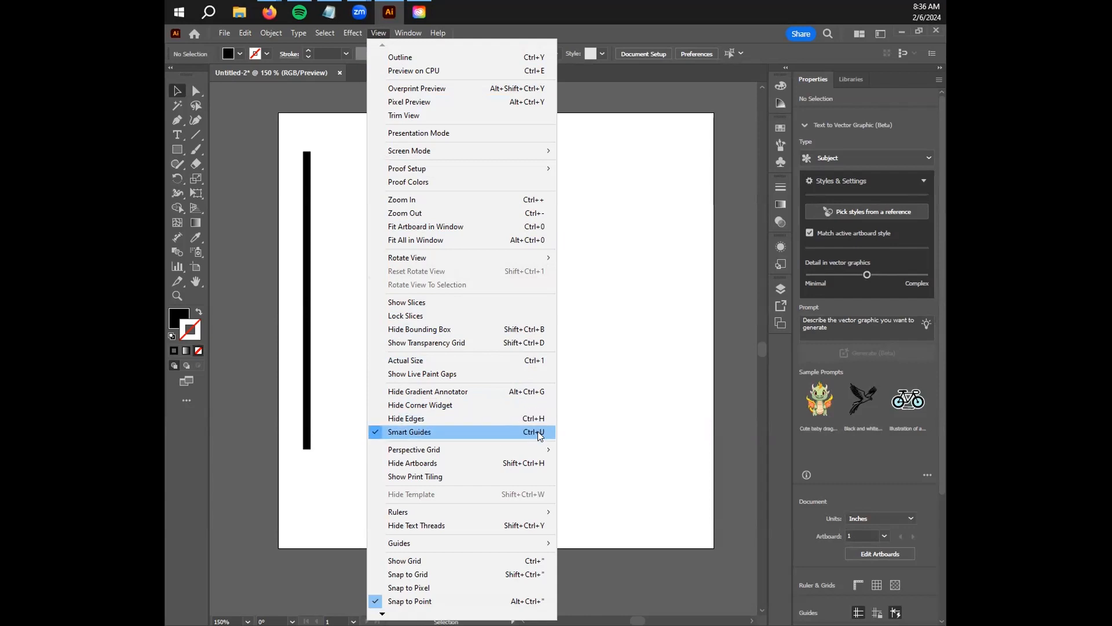
{"action": "left_click", "coordinate": [394, 34]}
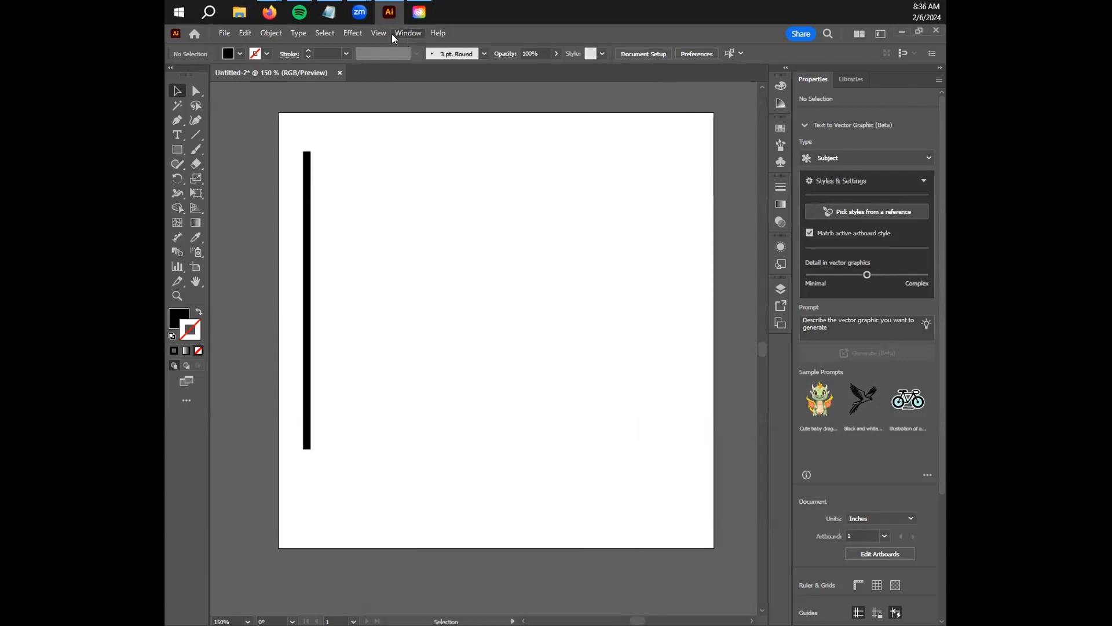
{"action": "left_click", "coordinate": [374, 33]}
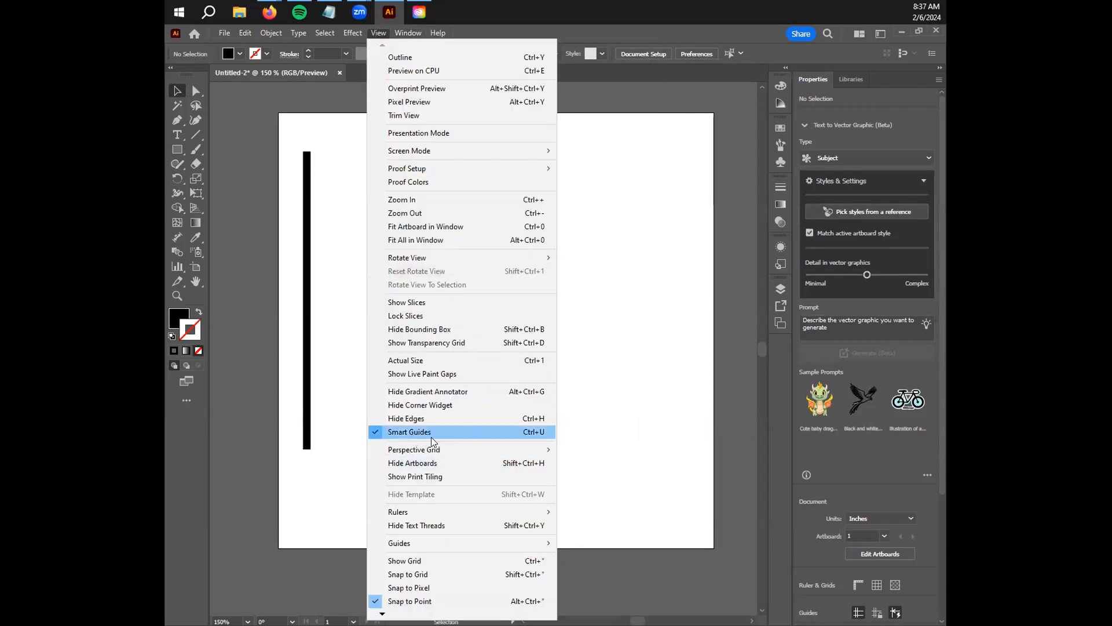
{"action": "left_click", "coordinate": [398, 418]}
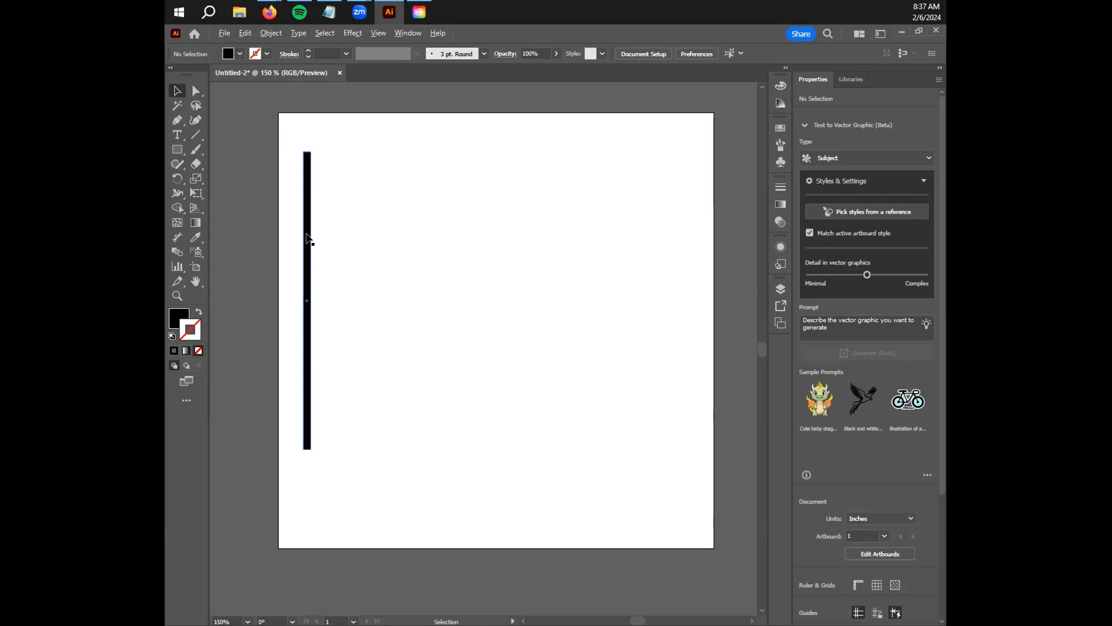
- Duplicate the black bar to its right with a narrow gap, and undo the duplication
{"action": "left_click_drag", "start_coordinate": [307, 238], "coordinate": [320, 238]}
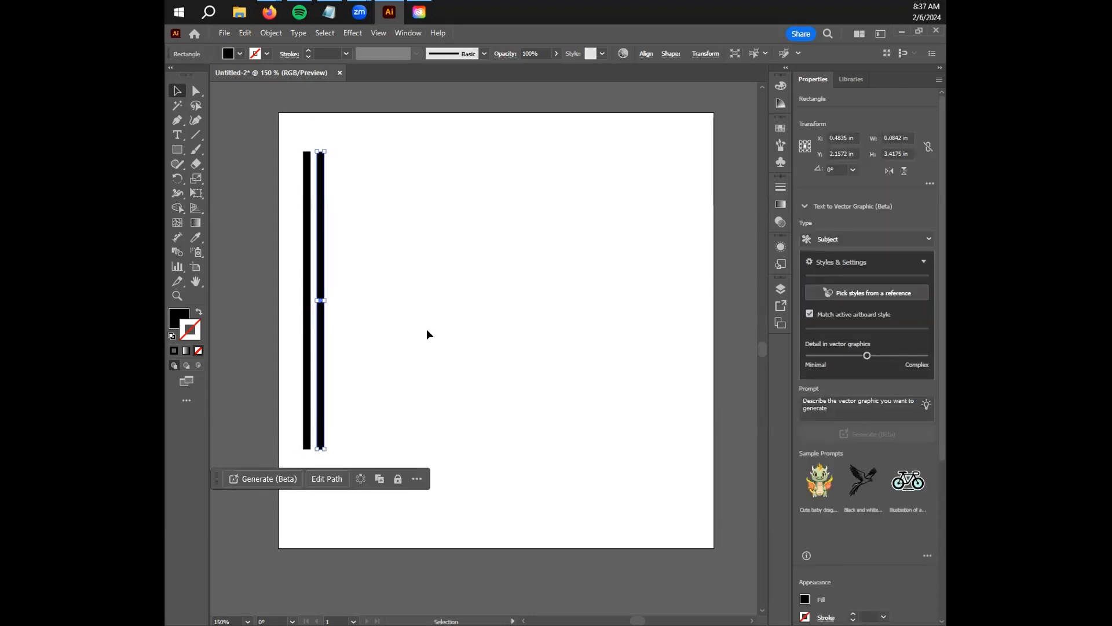
{"action": "key", "text": "ctrl+z"}
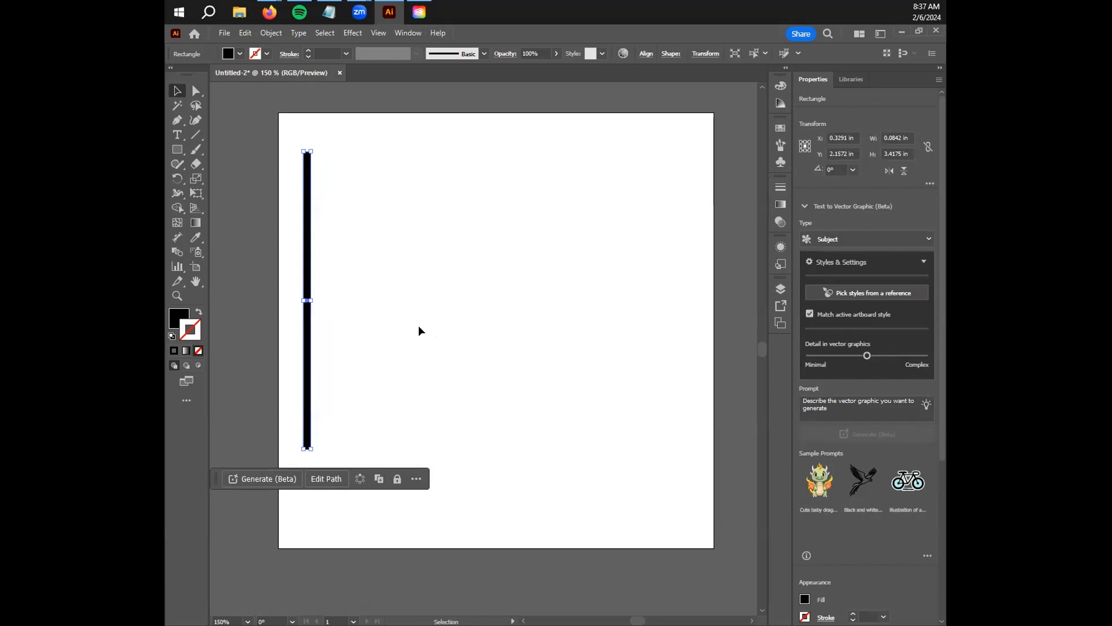
{"action": "left_click", "coordinate": [406, 321]}
- Duplicate the black bar horizontally so the copy sits flush against its right edge, at X 0.4133 in
{"action": "key", "text": "ctrl+equal"}
{"action": "scroll", "coordinate": [365, 318], "scroll_direction": "down", "scroll_amount": 1}
{"action": "key", "text": "space"}
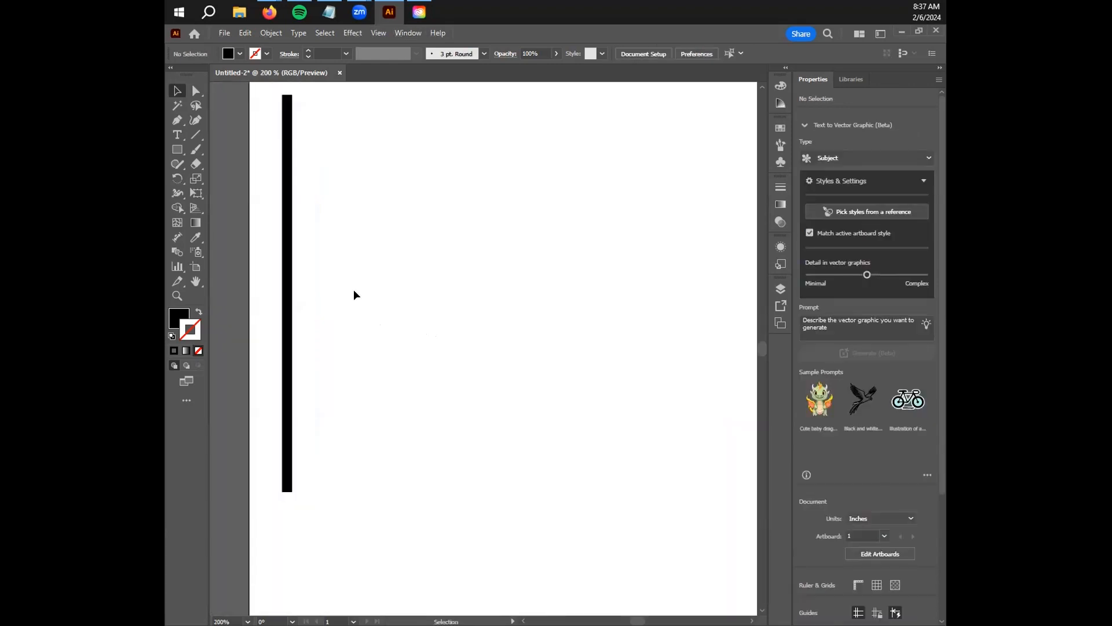
{"action": "left_click_drag", "start_coordinate": [349, 279], "coordinate": [454, 380]}
{"action": "left_click", "coordinate": [258, 353]}
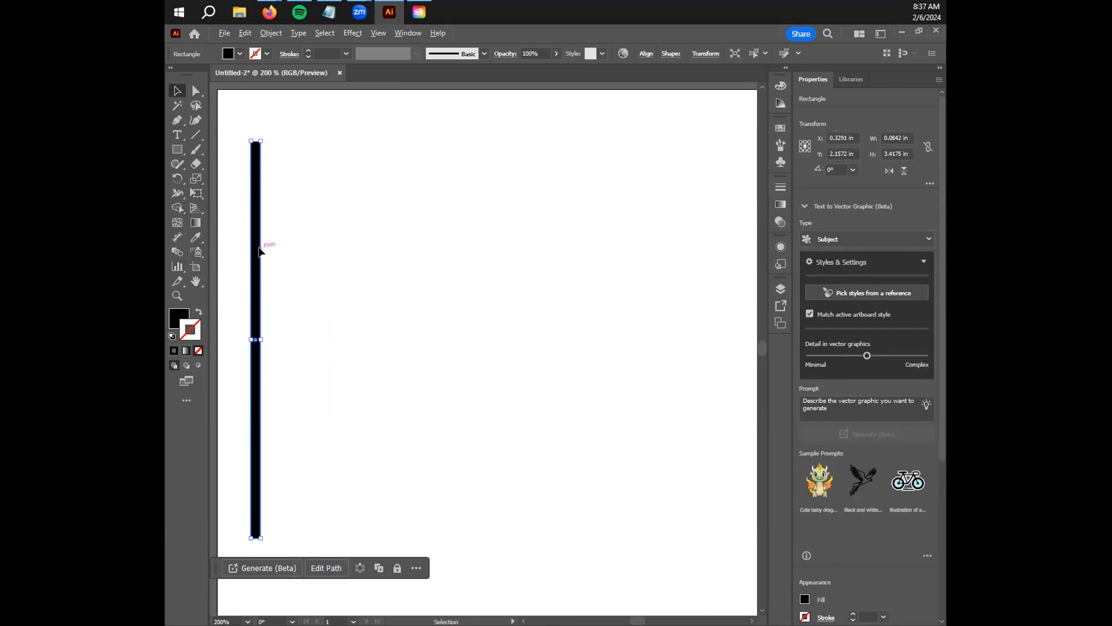
{"action": "mouse_move", "coordinate": [259, 251]}
{"action": "left_mouse_down"}
{"action": "mouse_move", "coordinate": [432, 273]}
{"action": "mouse_move", "coordinate": [305, 271]}
{"action": "mouse_move", "coordinate": [270, 250]}
{"action": "left_mouse_up"}
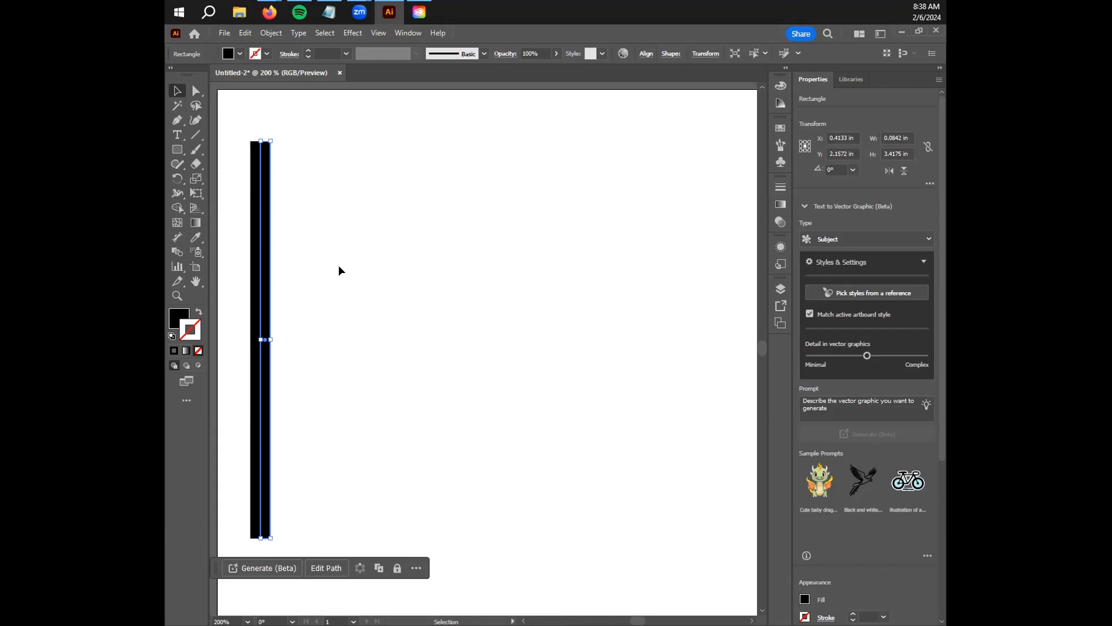
- Repeat the copy transformation eight times, adding adjoining black bars to the right until the last sits at X 1.087 in
{"action": "key", "text": "a"}
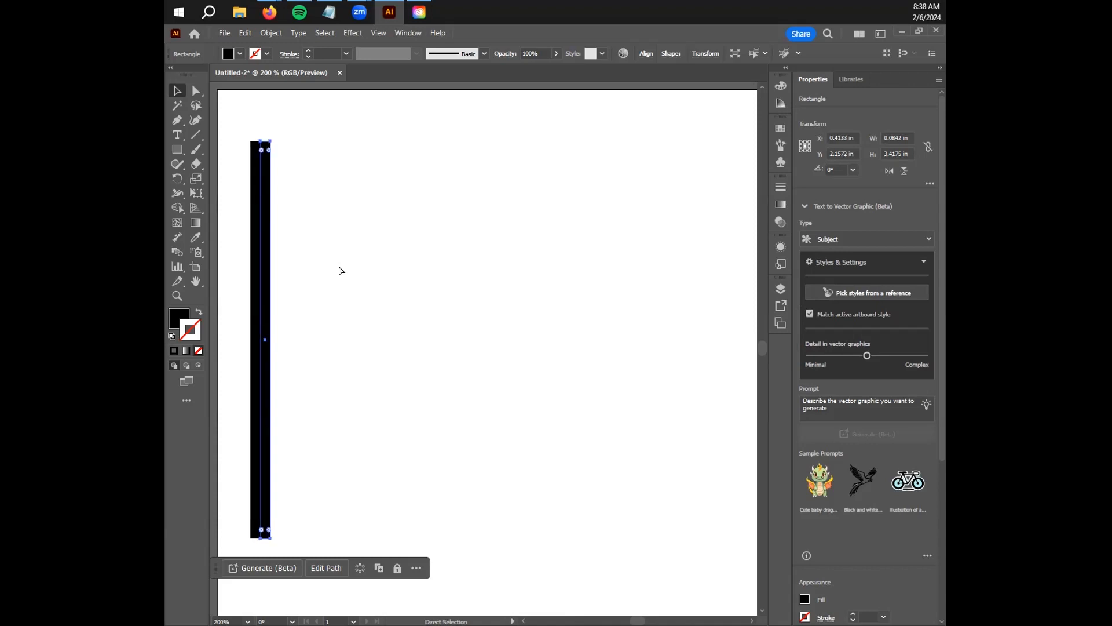
{"action": "key", "text": "Right"}
{"action": "key", "text": "Right"}
{"action": "key", "text": "Right"}
{"action": "key", "text": "Right"}
{"action": "key", "text": "Right"}
{"action": "key", "text": "Right"}
{"action": "key", "text": "Right"}
{"action": "key", "text": "Right"}
{"action": "key", "text": "Right"}
{"action": "key", "text": "Right"}
{"action": "key", "text": "Right"}
{"action": "key", "text": "Right"}
{"action": "key", "text": "Right"}
{"action": "key", "text": "Right"}
{"action": "key", "text": "Right"}
{"action": "key", "text": "Right"}
{"action": "key", "text": "Right"}
{"action": "key", "text": "Right"}
{"action": "key", "text": "Right"}
{"action": "key", "text": "Right"}
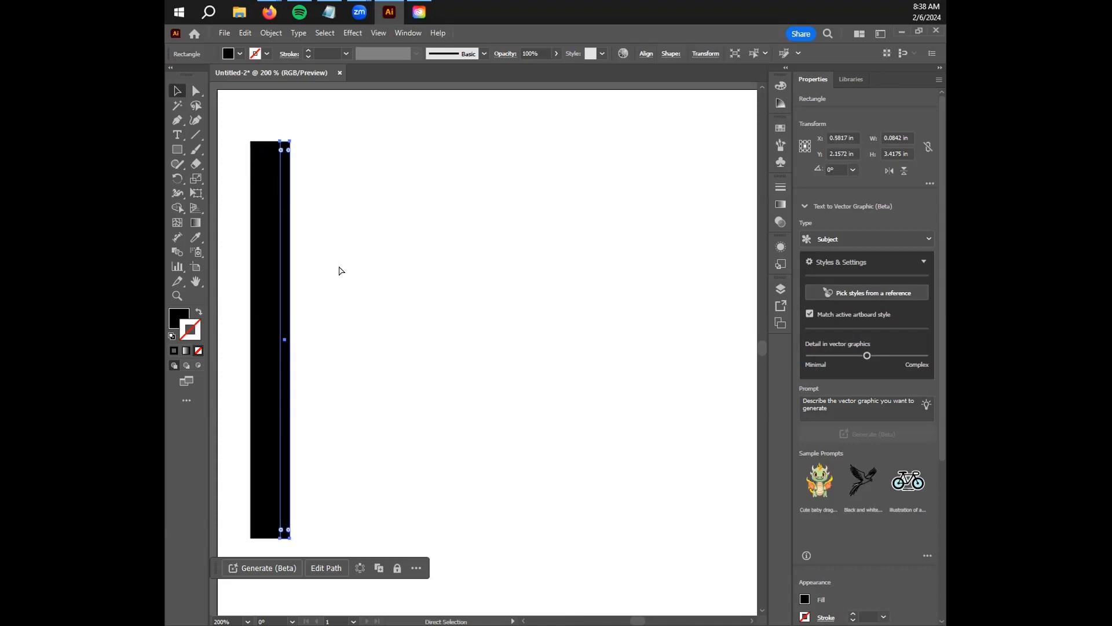
{"action": "key", "text": "Right"}
{"action": "key", "text": "Right"}
{"action": "key", "text": "Right"}
{"action": "key", "text": "Right"}
{"action": "key", "text": "Right"}
{"action": "key", "text": "Right"}
{"action": "key", "text": "Right"}
{"action": "key", "text": "Right"}
{"action": "key", "text": "Right"}
{"action": "key", "text": "Right"}
{"action": "key", "text": "Right"}
{"action": "key", "text": "Right"}
{"action": "key", "text": "Right"}
{"action": "key", "text": "Right"}
{"action": "key", "text": "Right"}
{"action": "key", "text": "Right"}
{"action": "key", "text": "Right"}
{"action": "key", "text": "Right"}
{"action": "key", "text": "Right"}
{"action": "key", "text": "Right"}
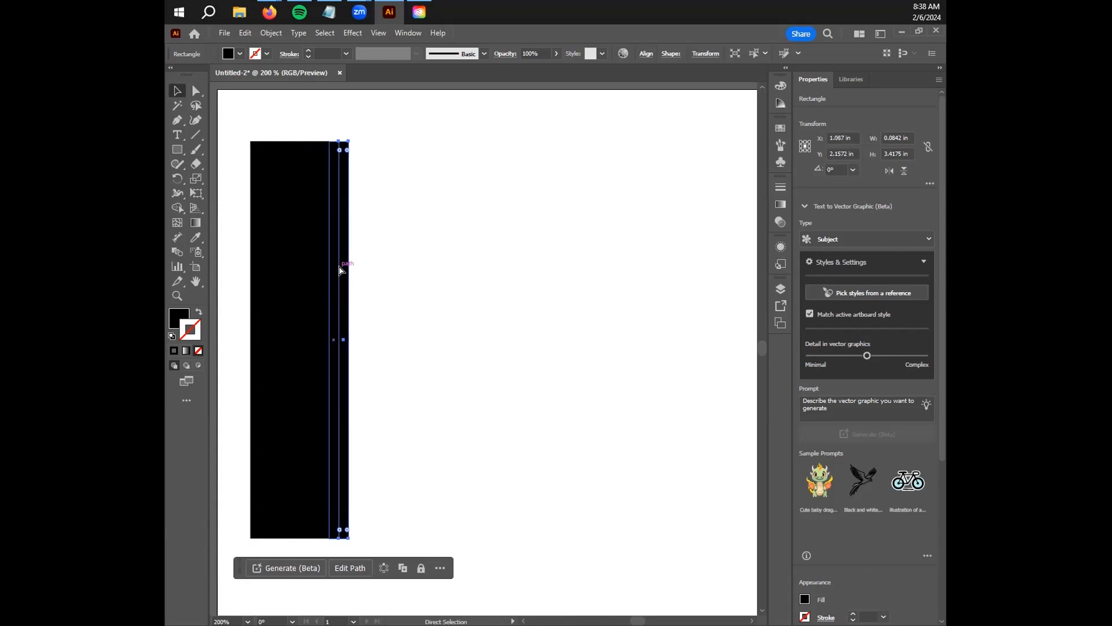
- Add five more adjoining black bars to the right until the last one sits at X 1.508 in
{"action": "key", "text": "Right"}
{"action": "key", "text": "Right"}
{"action": "key", "text": "Right"}
{"action": "key", "text": "Right"}
{"action": "key", "text": "Right"}
{"action": "key", "text": "Right"}
{"action": "key", "text": "Right"}
{"action": "key", "text": "Right"}
{"action": "key", "text": "Right"}
{"action": "key", "text": "Right"}
{"action": "key", "text": "Right"}
{"action": "key", "text": "Right"}
{"action": "key", "text": "Right"}
{"action": "key", "text": "Right"}
{"action": "key", "text": "Right"}
{"action": "key", "text": "Right"}
{"action": "key", "text": "Right"}
{"action": "key", "text": "Right"}
{"action": "key", "text": "v"}
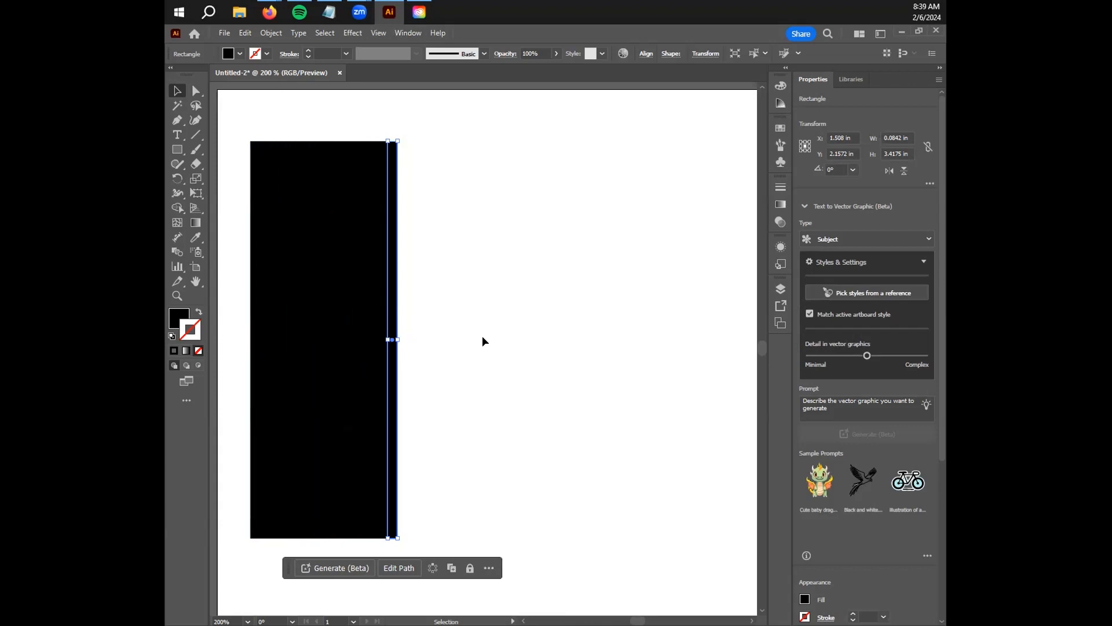
- Fill the second bar from the left with white (FFFFFF)
{"action": "left_click", "coordinate": [265, 320]}
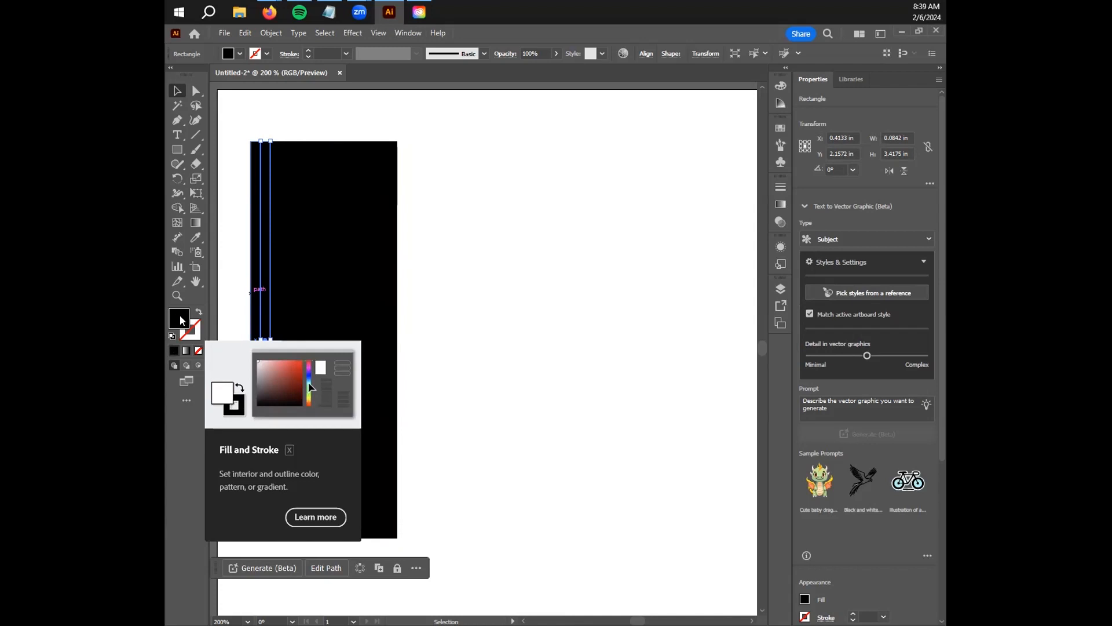
{"action": "double_click", "coordinate": [179, 318]}
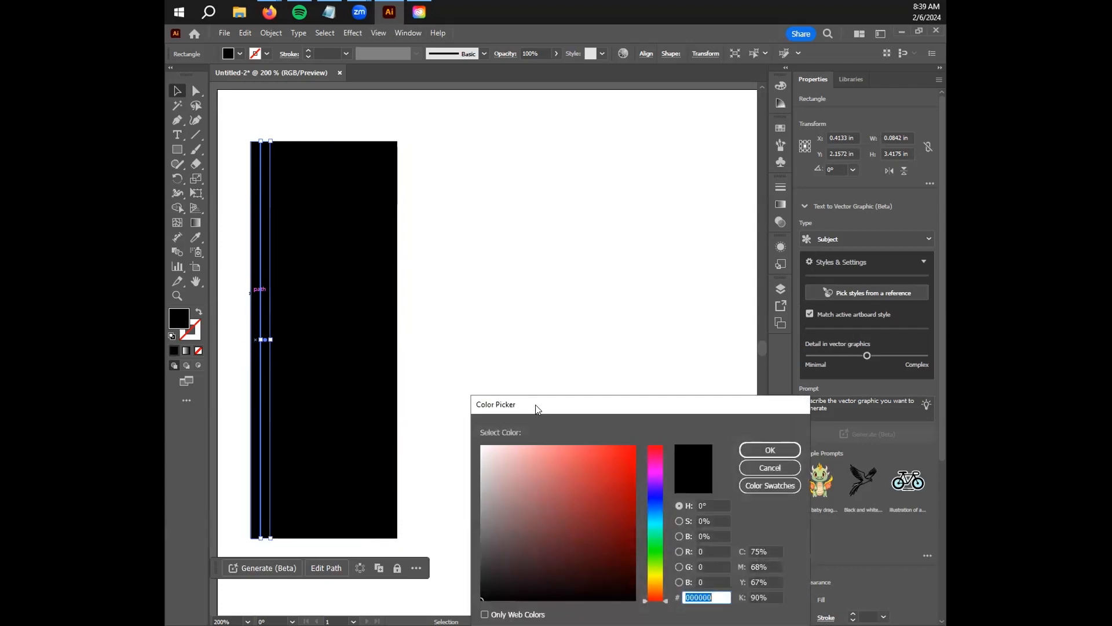
{"action": "left_click_drag", "start_coordinate": [602, 407], "coordinate": [567, 332]}
{"action": "left_click_drag", "start_coordinate": [588, 501], "coordinate": [425, 353]}
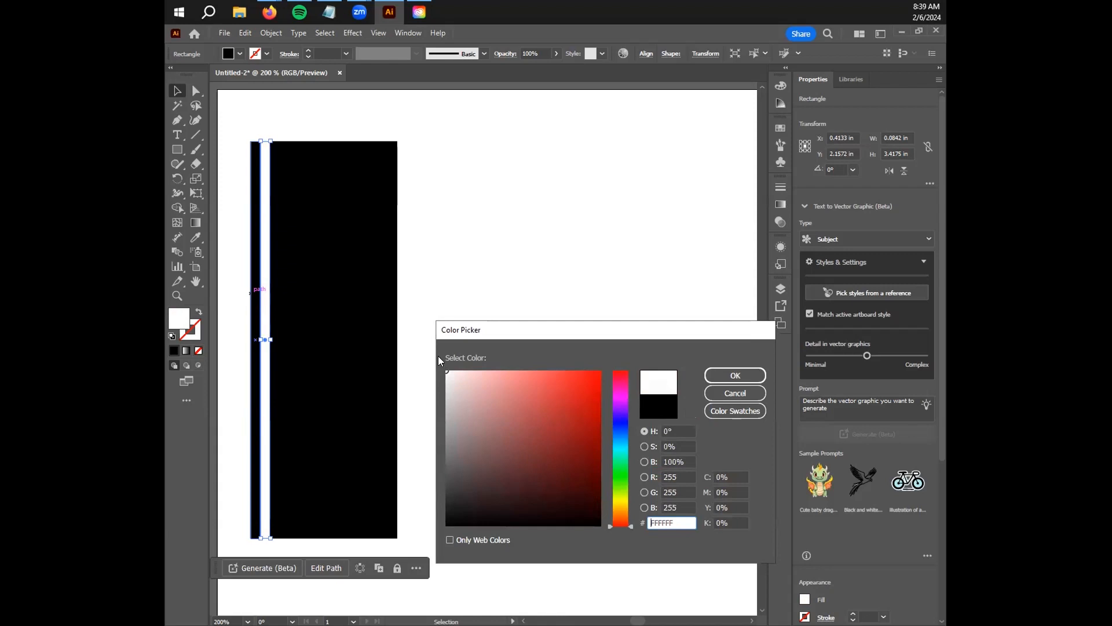
{"action": "left_click", "coordinate": [736, 375]}
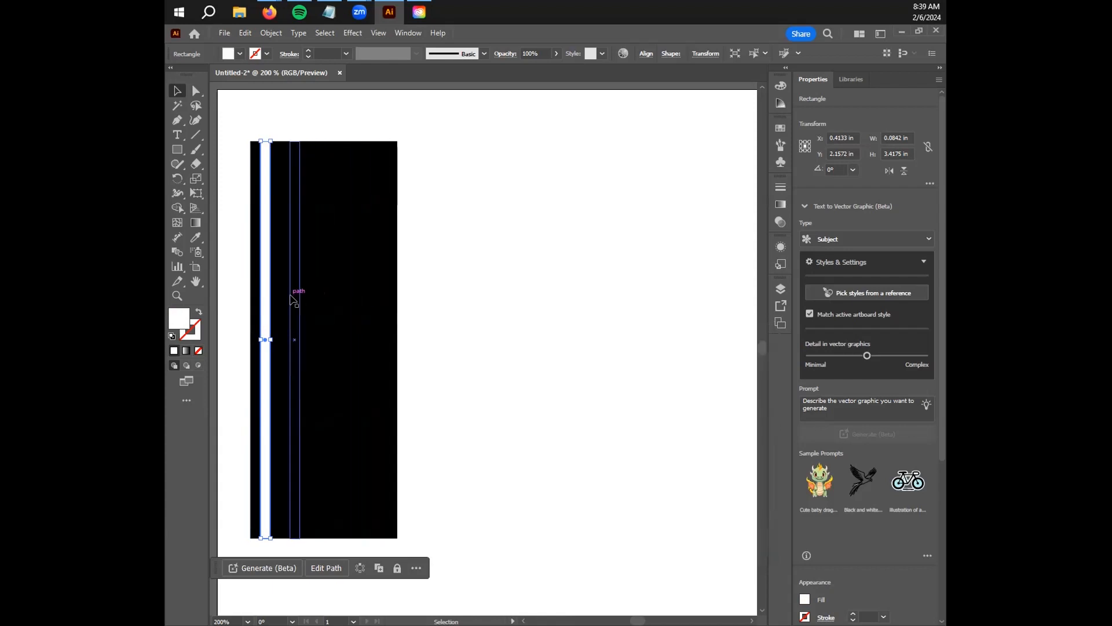
- Fill the fourth and sixth bars from the left with white (FFFFFF)
{"action": "left_click", "coordinate": [283, 298]}
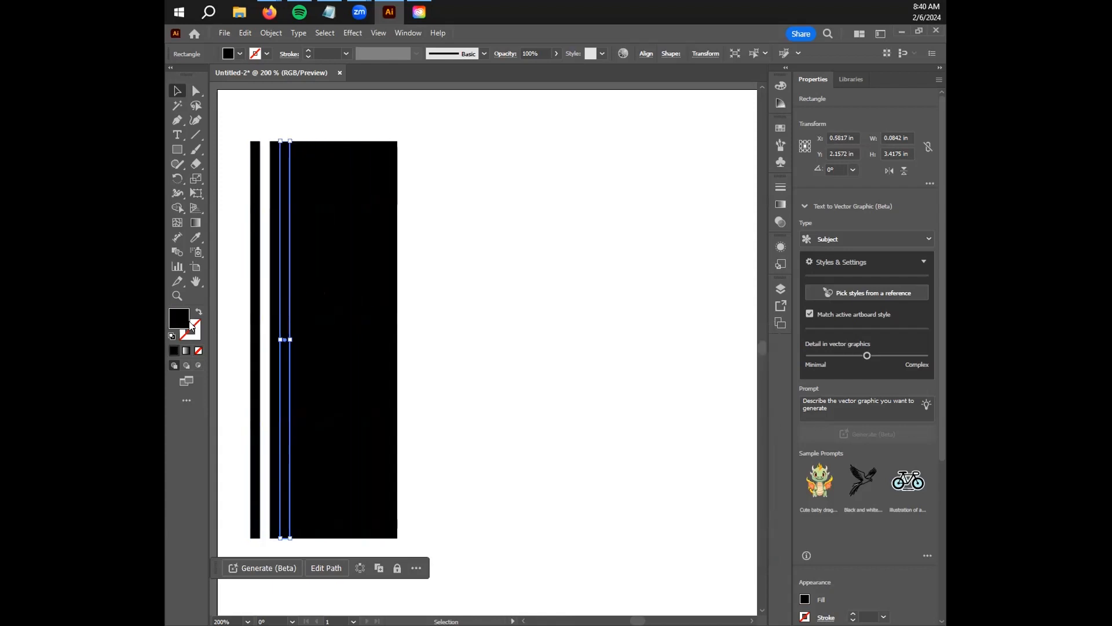
{"action": "double_click", "coordinate": [169, 319]}
{"action": "type", "text": "ffffff"}
{"action": "key", "text": "Return"}
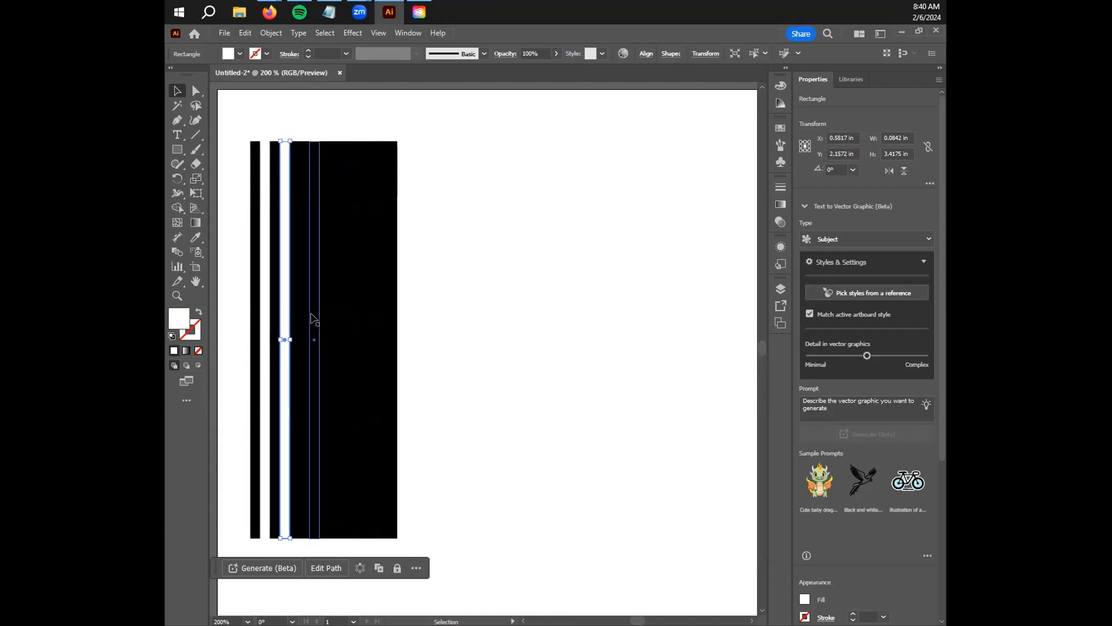
{"action": "left_click", "coordinate": [303, 324]}
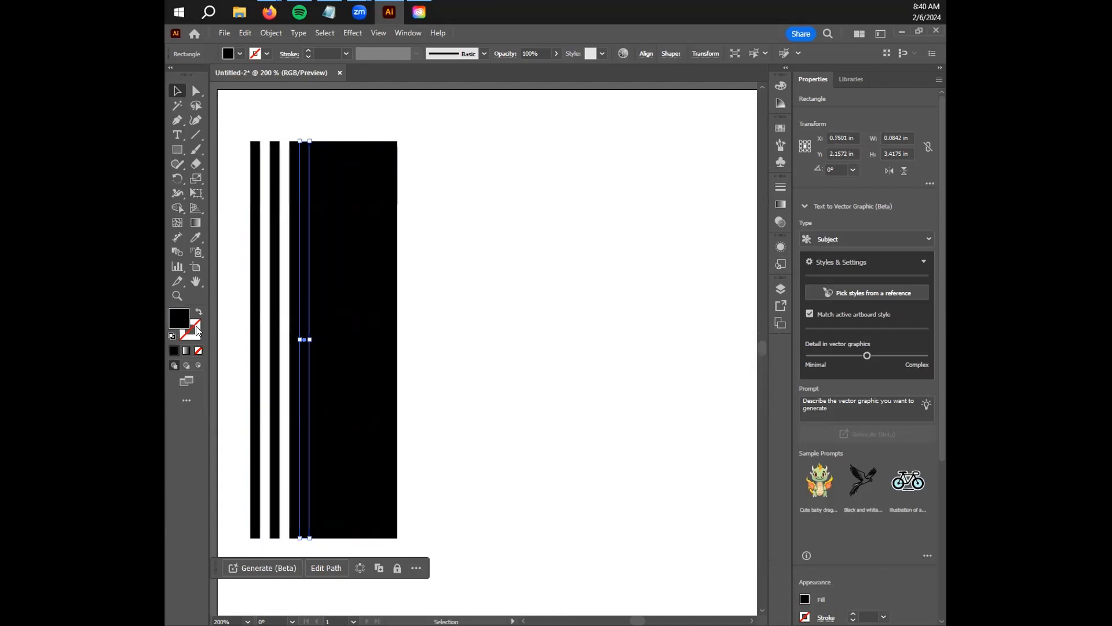
{"action": "double_click", "coordinate": [177, 330]}
{"action": "type", "text": "ffffff"}
{"action": "key", "text": "Return"}
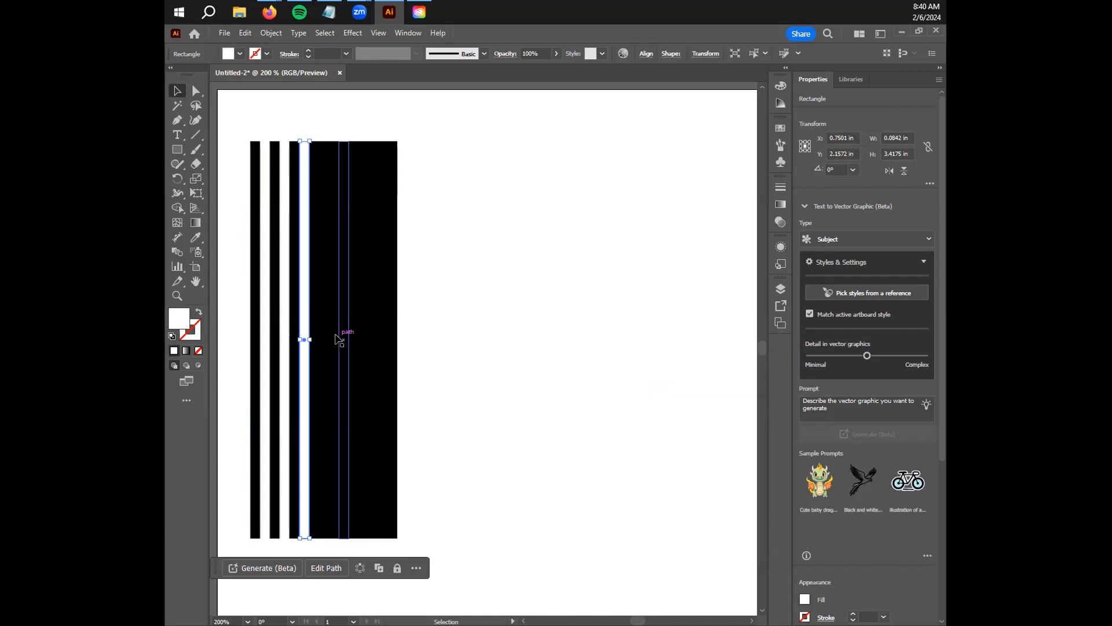
- Recolor the eighth and tenth bars from the left to white (FFFFFF)
{"action": "left_click", "coordinate": [324, 339]}
{"action": "double_click", "coordinate": [180, 321]}
{"action": "left_click_drag", "start_coordinate": [480, 384], "coordinate": [398, 347]}
{"action": "left_click", "coordinate": [714, 374]}
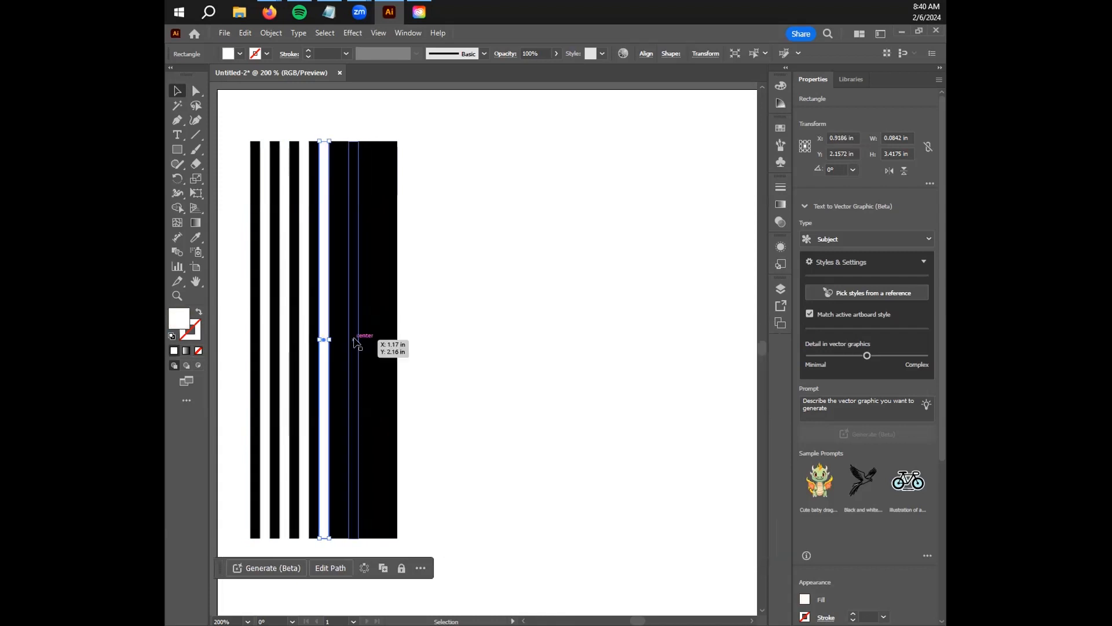
{"action": "left_click", "coordinate": [343, 339]}
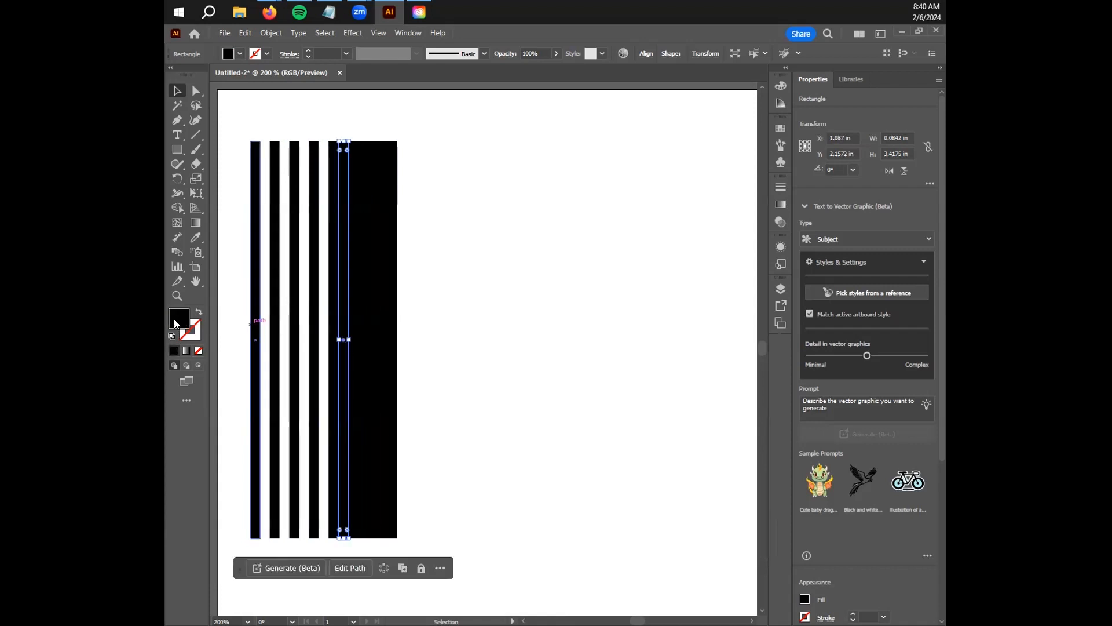
{"action": "double_click", "coordinate": [179, 323]}
{"action": "left_click", "coordinate": [447, 371]}
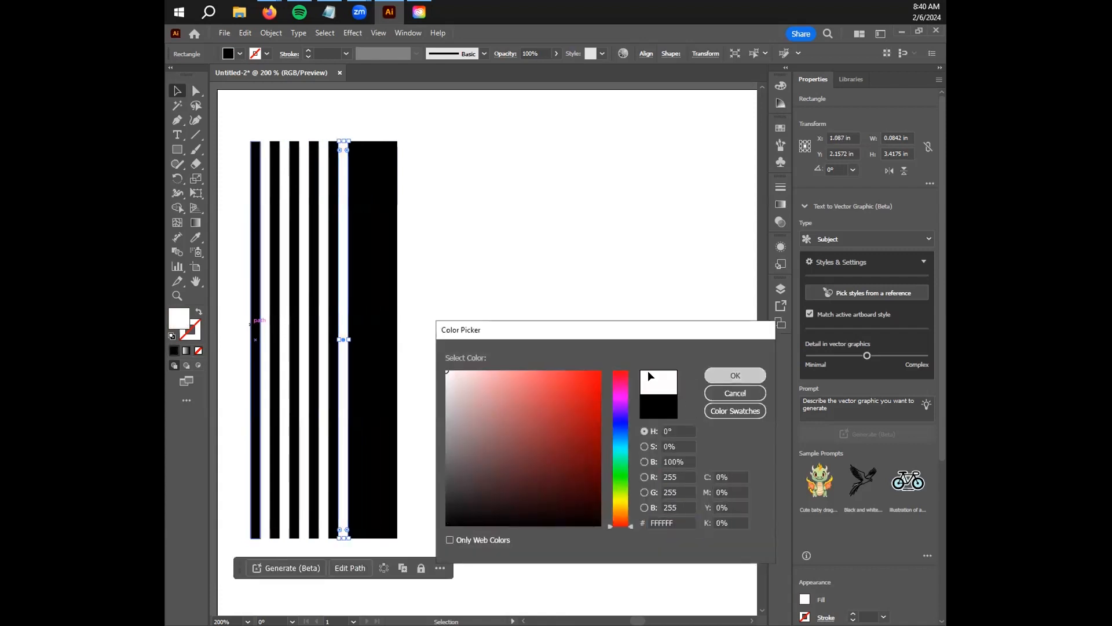
{"action": "left_click", "coordinate": [731, 375]}
- Fill the twelfth and fourteenth bars from the left with white to complete the alternating stripes, and deselect
{"action": "left_click", "coordinate": [362, 374]}
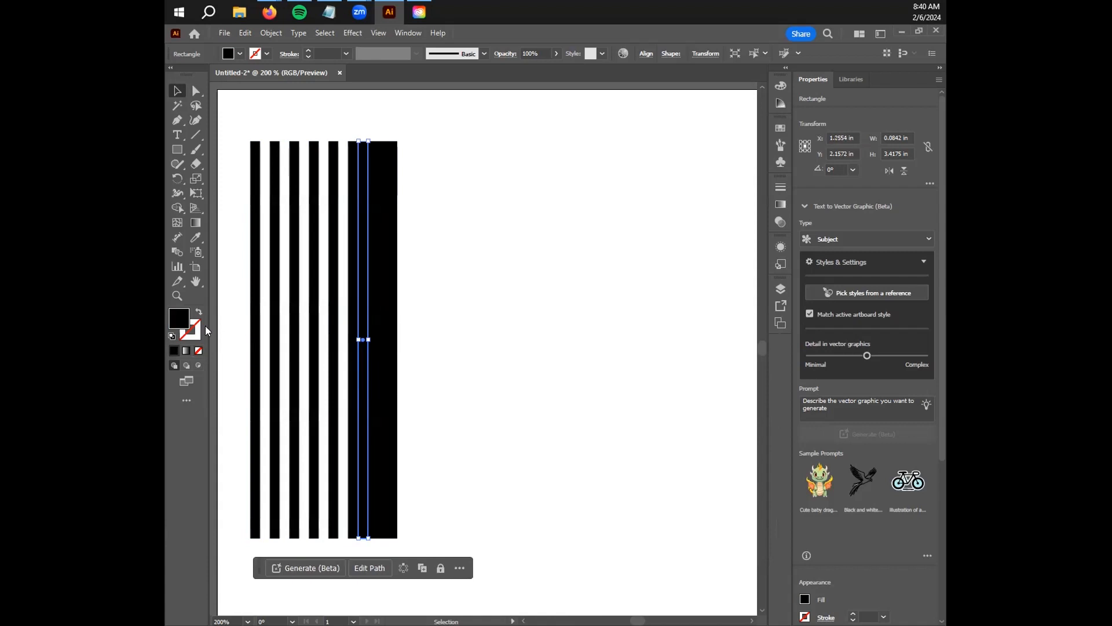
{"action": "double_click", "coordinate": [179, 324]}
{"action": "left_click_drag", "start_coordinate": [449, 379], "coordinate": [411, 345]}
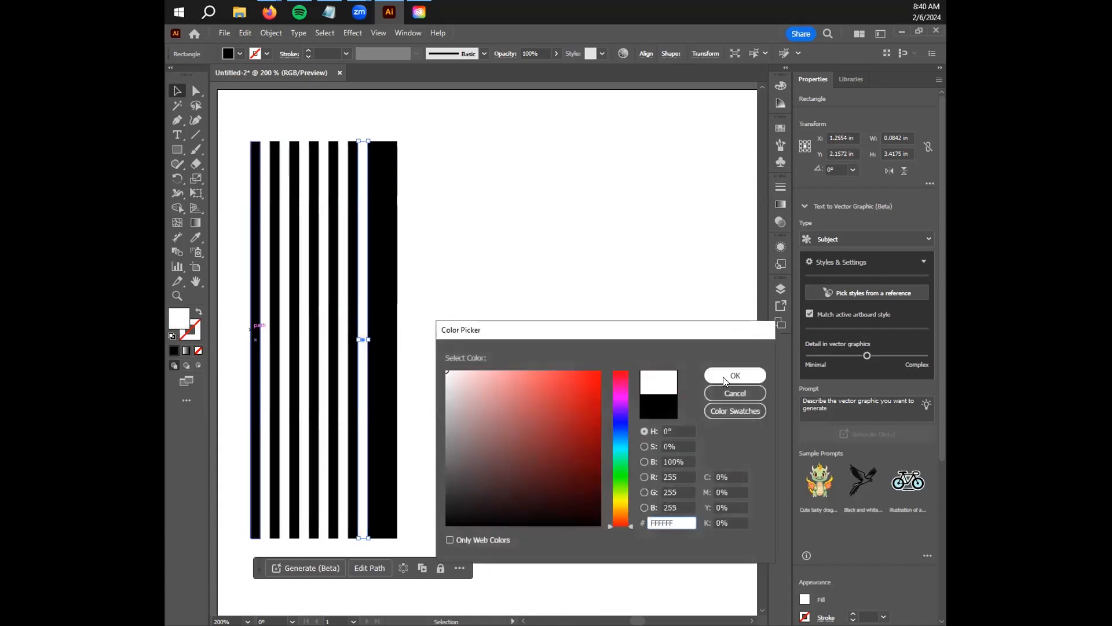
{"action": "left_click", "coordinate": [735, 375]}
{"action": "left_click", "coordinate": [380, 376]}
{"action": "double_click", "coordinate": [178, 323]}
{"action": "left_click_drag", "start_coordinate": [455, 380], "coordinate": [445, 369]}
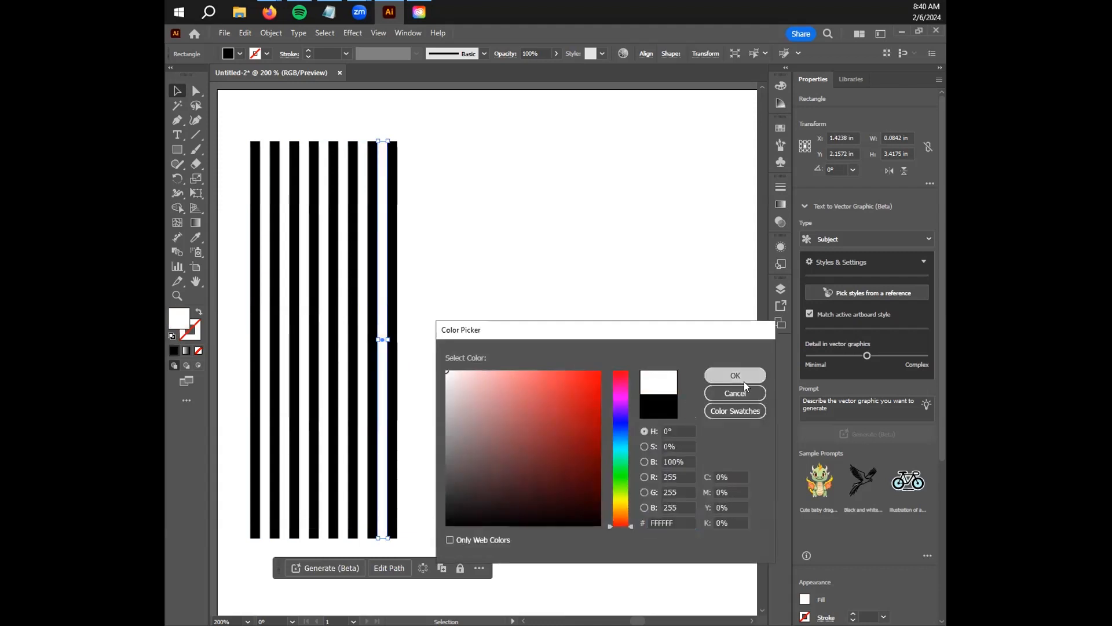
{"action": "left_click", "coordinate": [735, 375]}
{"action": "left_click", "coordinate": [491, 298]}
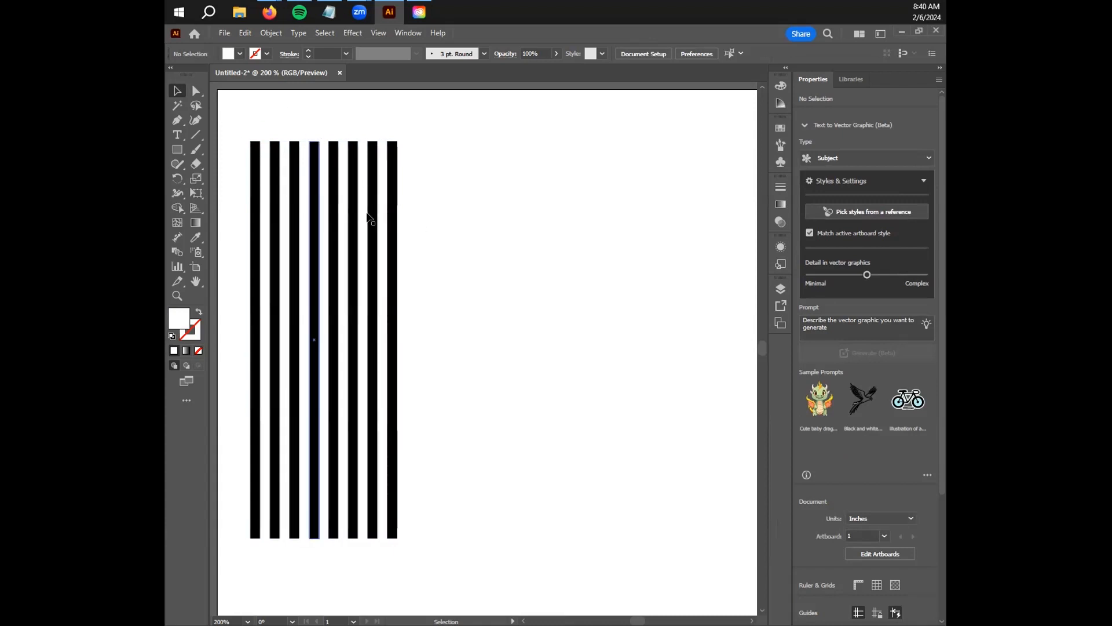
- Create an art brush from all the black and white bars, with its direction set upward and Stretch to Fit Stroke Length kept
{"action": "left_click_drag", "start_coordinate": [226, 107], "coordinate": [427, 354]}
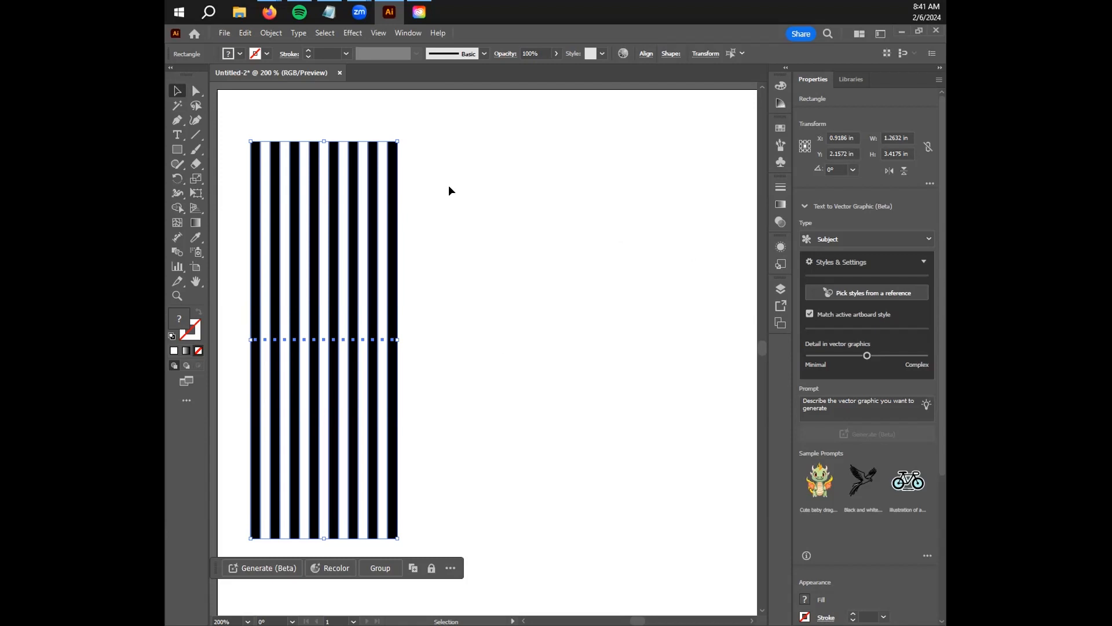
{"action": "left_click", "coordinate": [780, 144]}
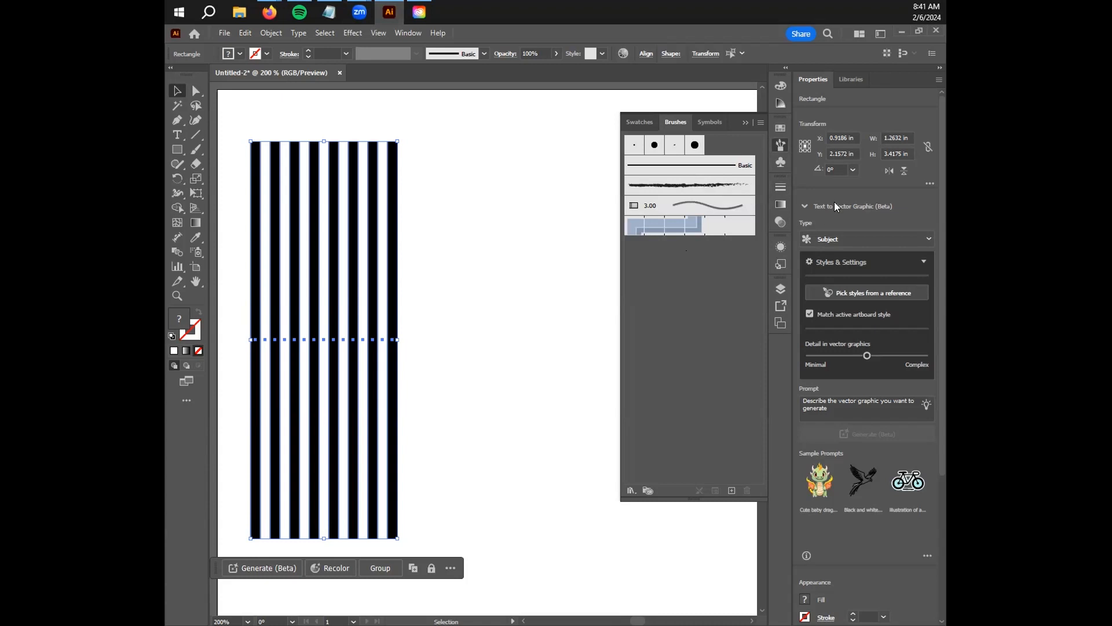
{"action": "left_click", "coordinate": [779, 147]}
{"action": "left_click", "coordinate": [732, 490]}
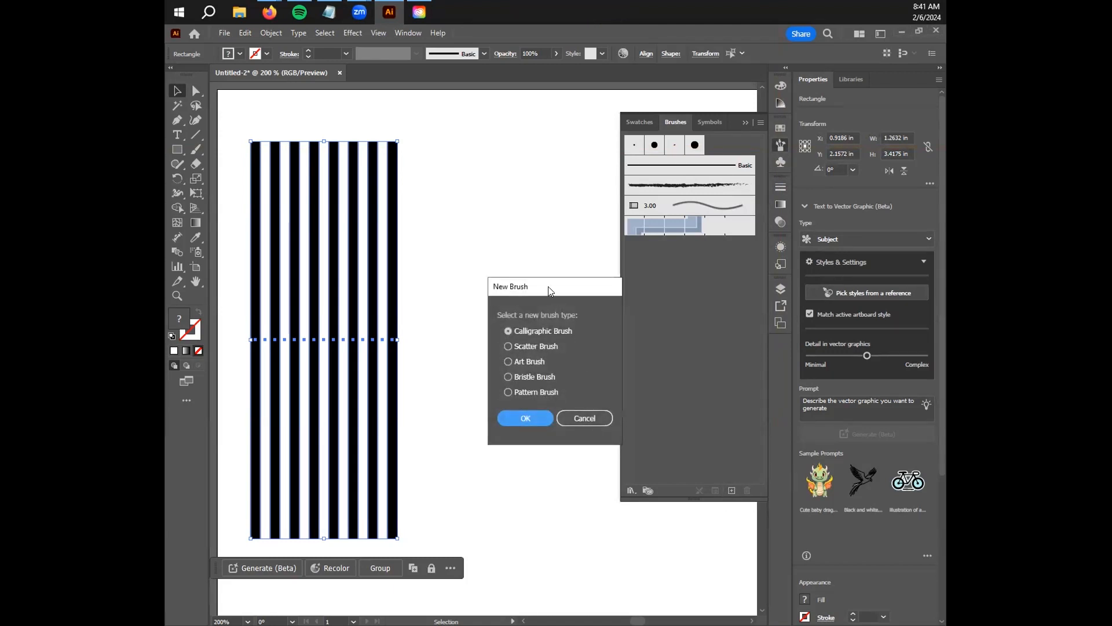
{"action": "left_click_drag", "start_coordinate": [551, 291], "coordinate": [515, 273]}
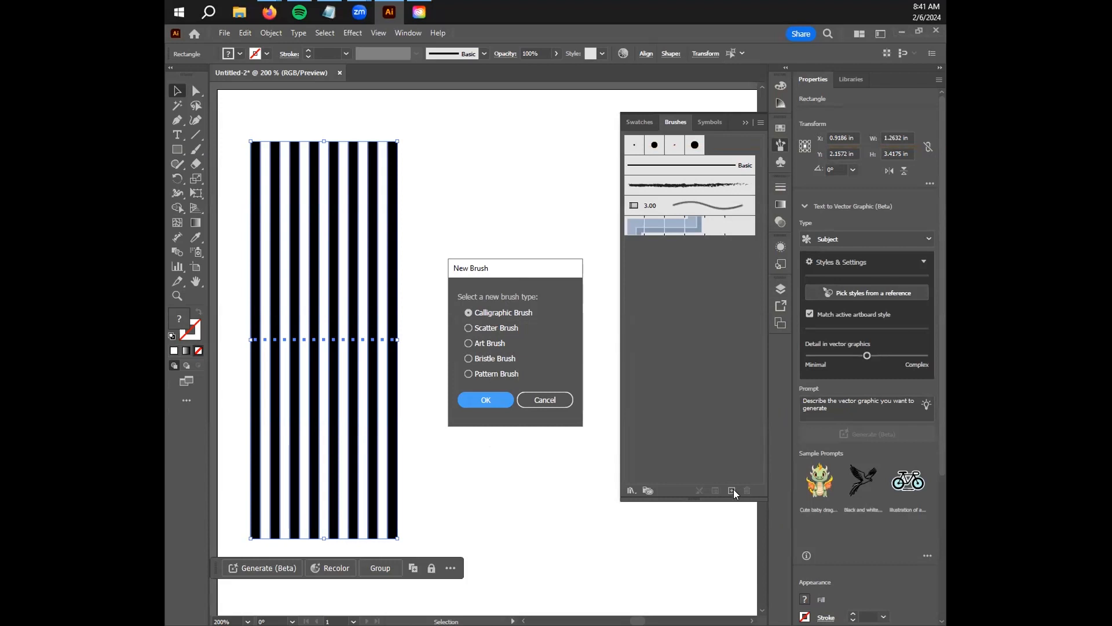
{"action": "left_click", "coordinate": [470, 343]}
{"action": "left_click", "coordinate": [485, 399]}
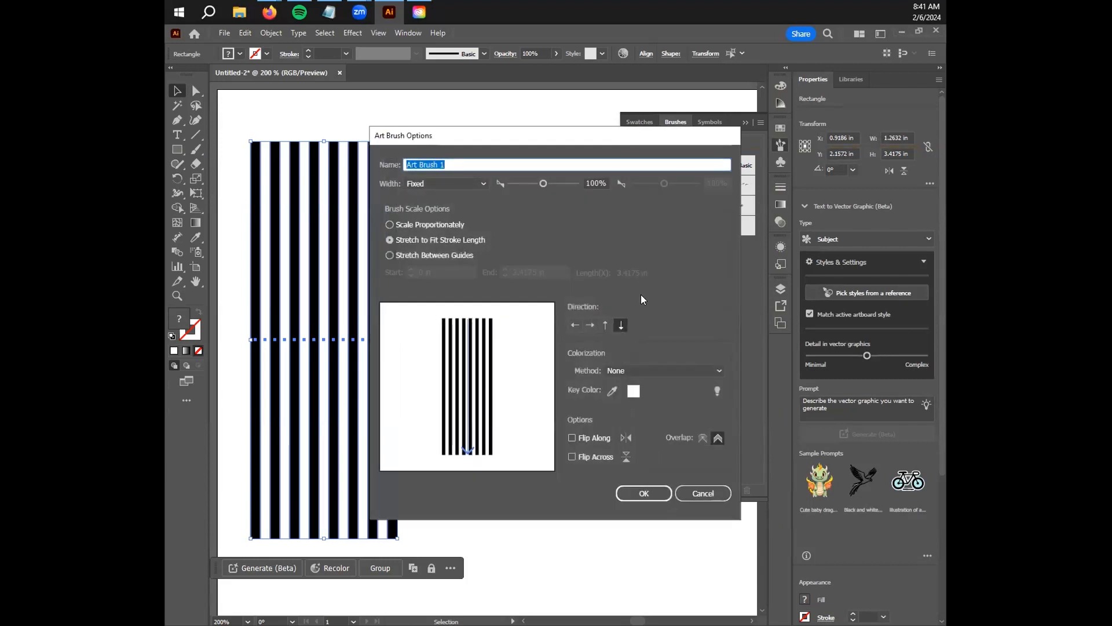
{"action": "left_click", "coordinate": [606, 325]}
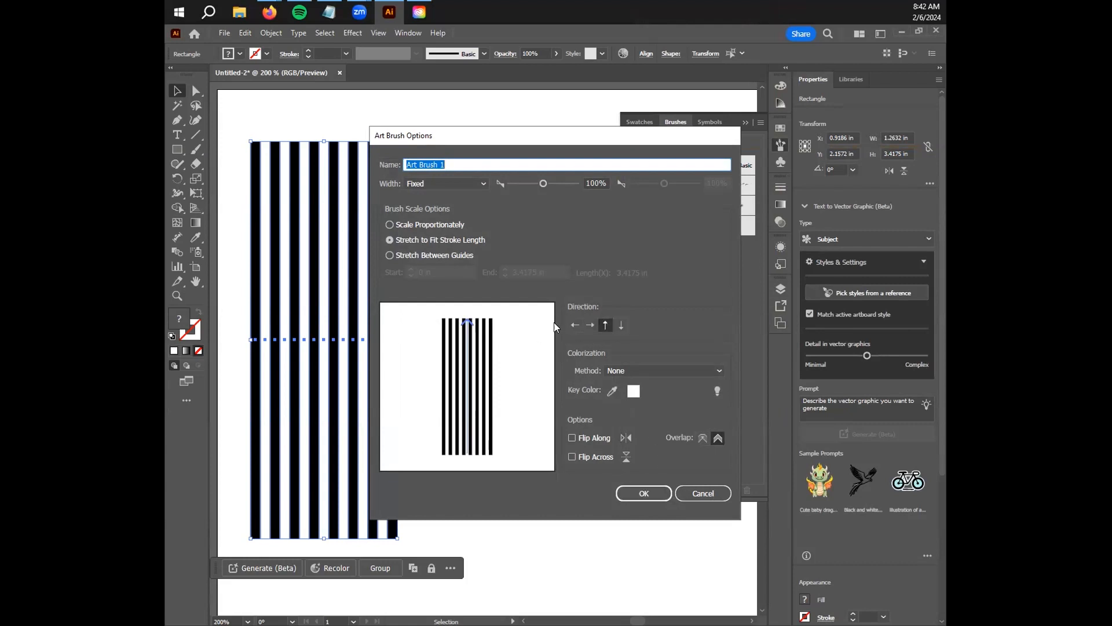
{"action": "left_click", "coordinate": [643, 492]}
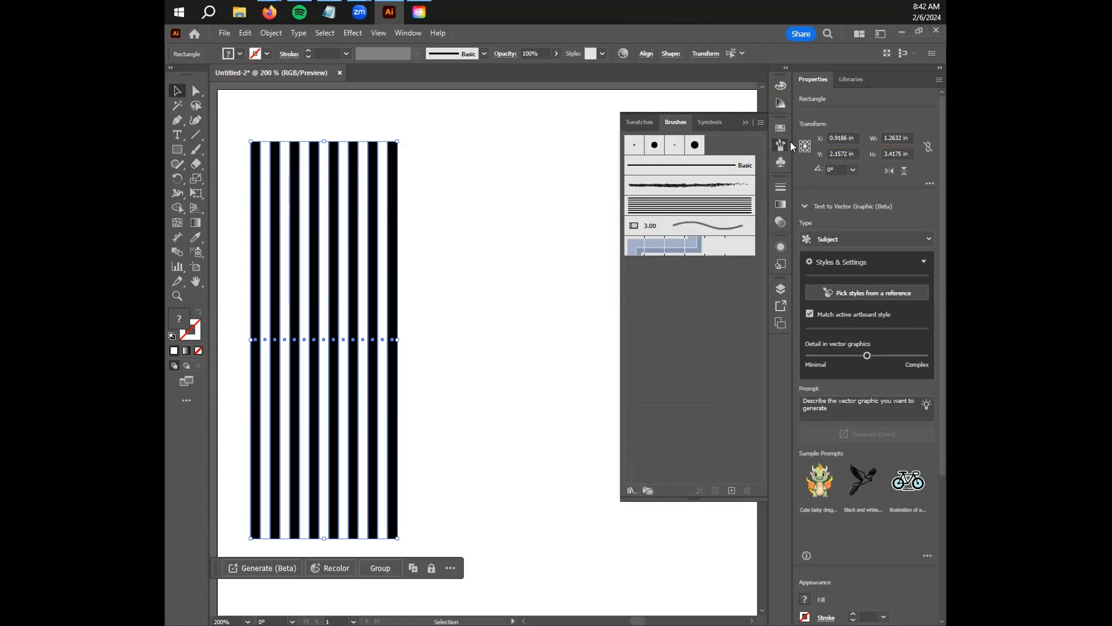
{"action": "left_click", "coordinate": [777, 152]}
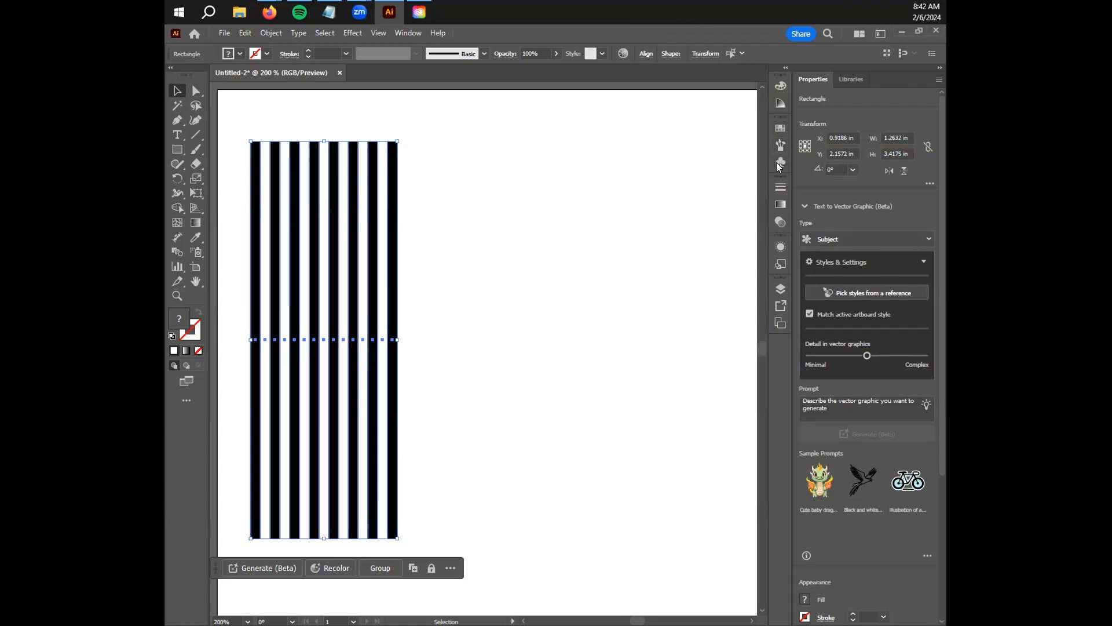
- Draw a circle about 2.29 in wide in the empty area to the right of the striped bars
{"action": "left_click", "coordinate": [178, 150]}
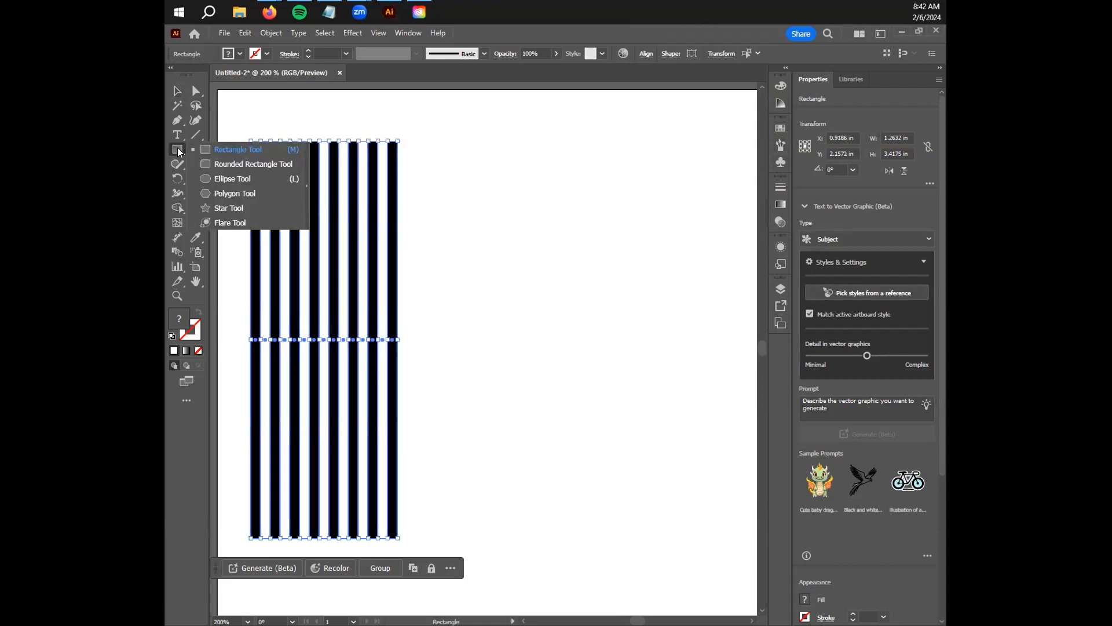
{"action": "left_click", "coordinate": [233, 179]}
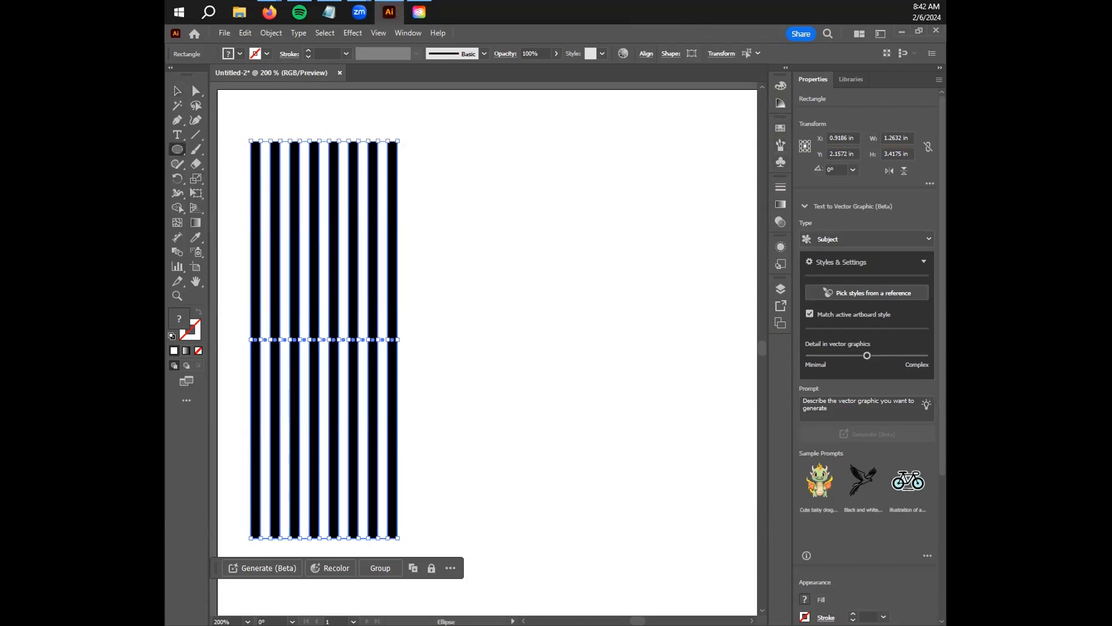
{"action": "left_click", "coordinate": [178, 91]}
{"action": "left_click", "coordinate": [546, 156]}
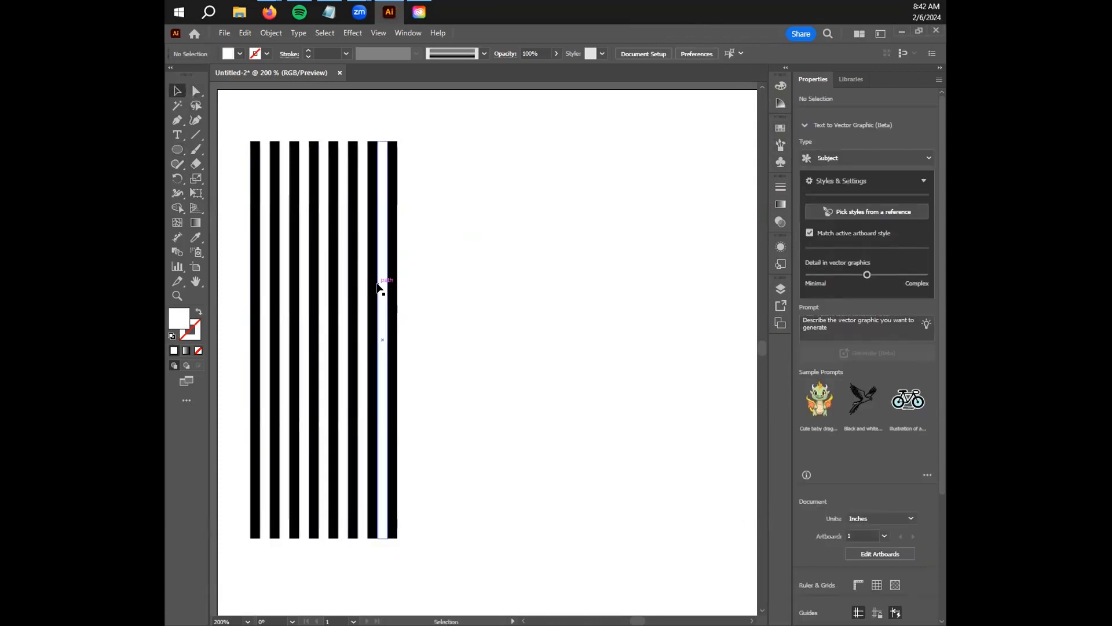
{"action": "key", "text": "l"}
{"action": "left_click_drag", "start_coordinate": [464, 162], "coordinate": [610, 435]}
{"action": "key", "text": "space"}
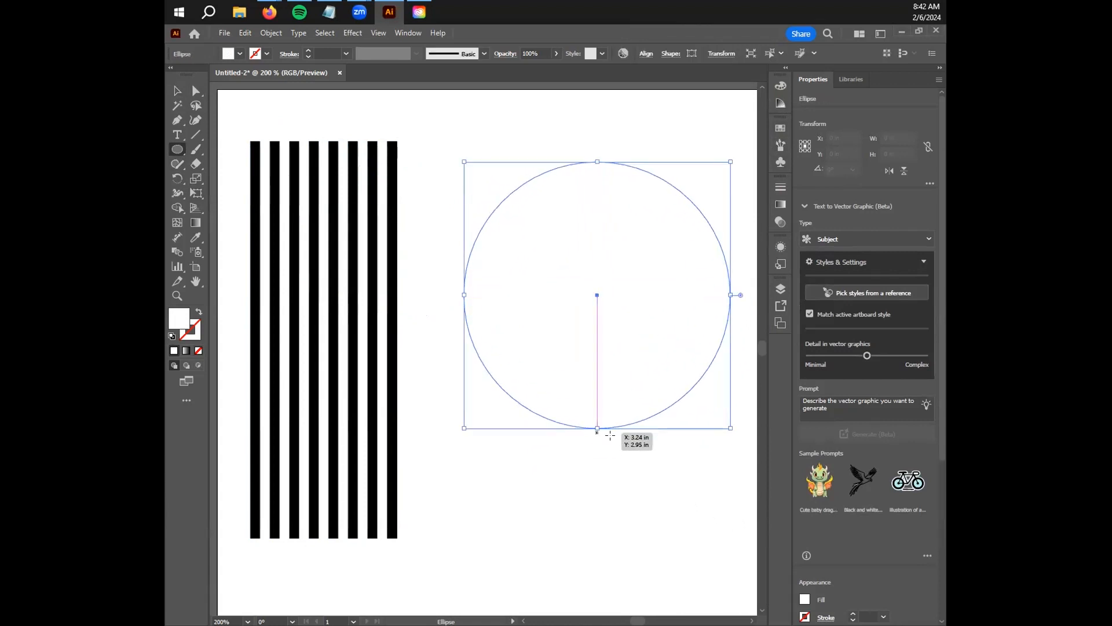
- Remove the circle's fill and give it a solid white stroke
{"action": "left_click", "coordinate": [197, 352]}
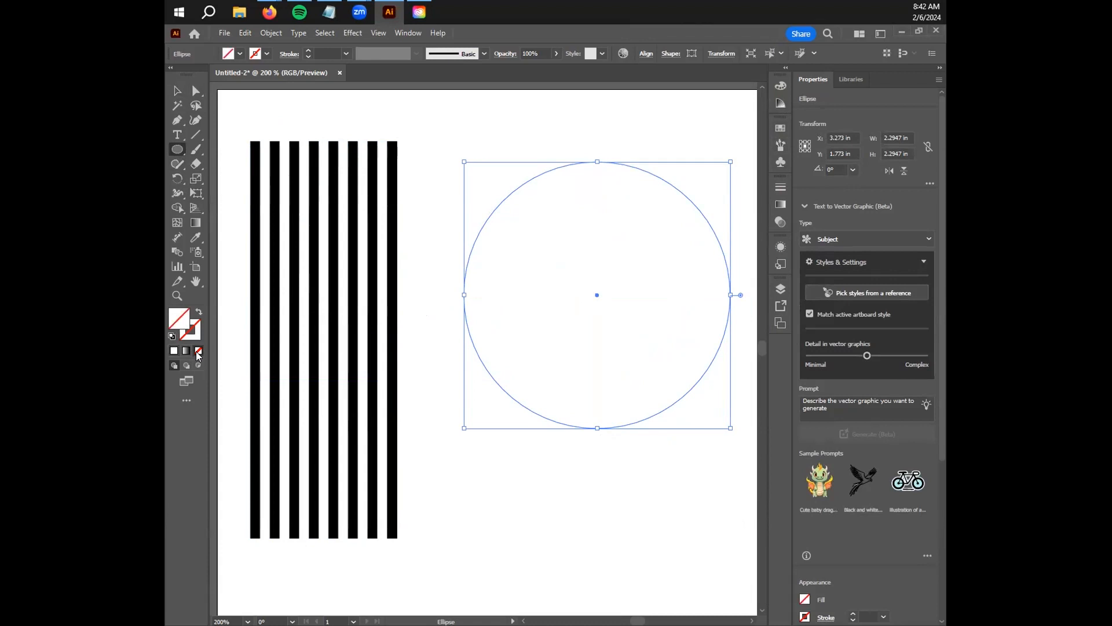
{"action": "left_click", "coordinate": [200, 332]}
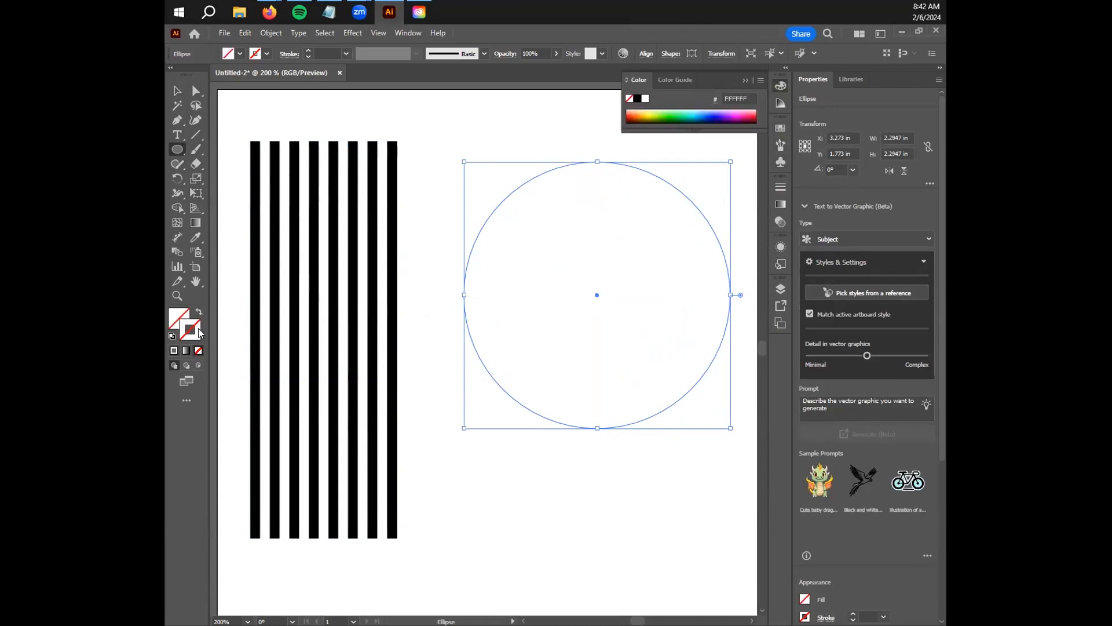
{"action": "left_click", "coordinate": [174, 351]}
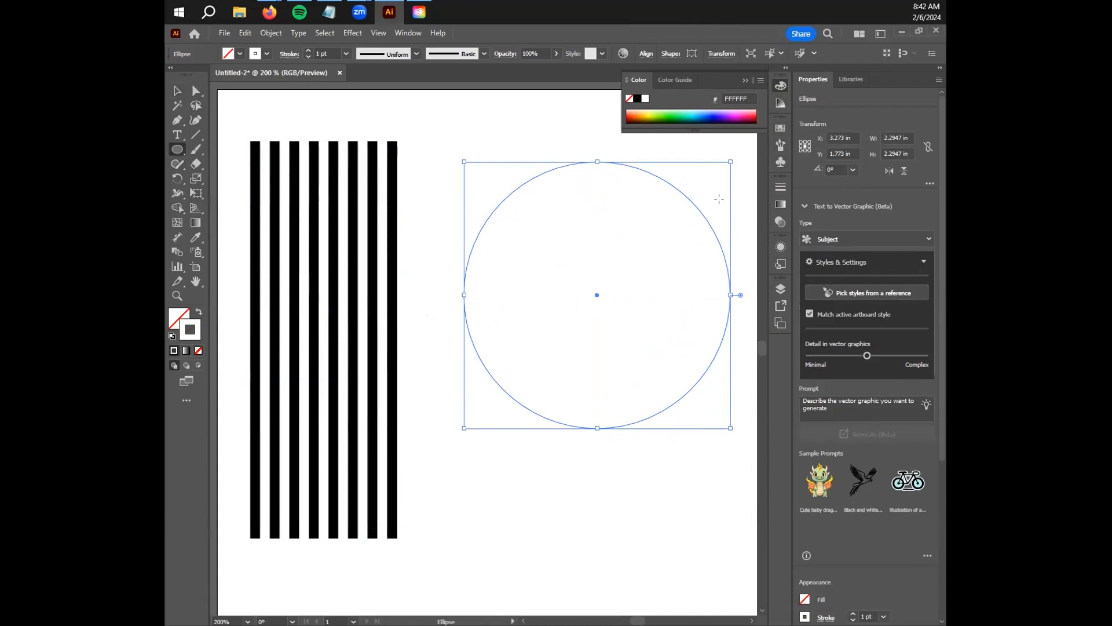
- Apply the new striped art brush to the circle's stroke
{"action": "left_click", "coordinate": [780, 145]}
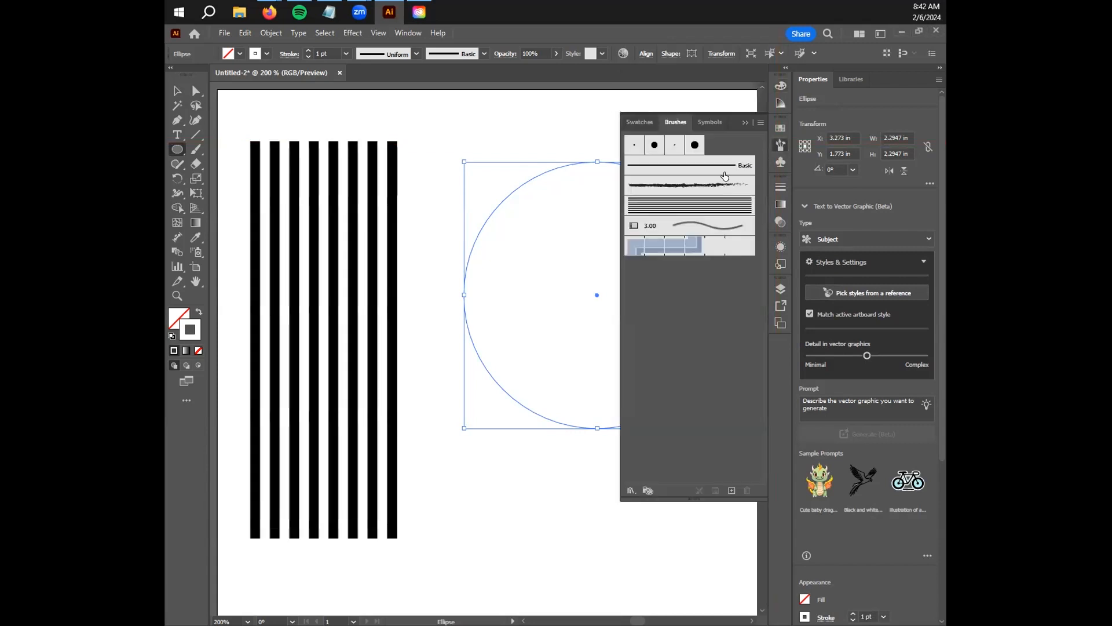
{"action": "left_click", "coordinate": [709, 207]}
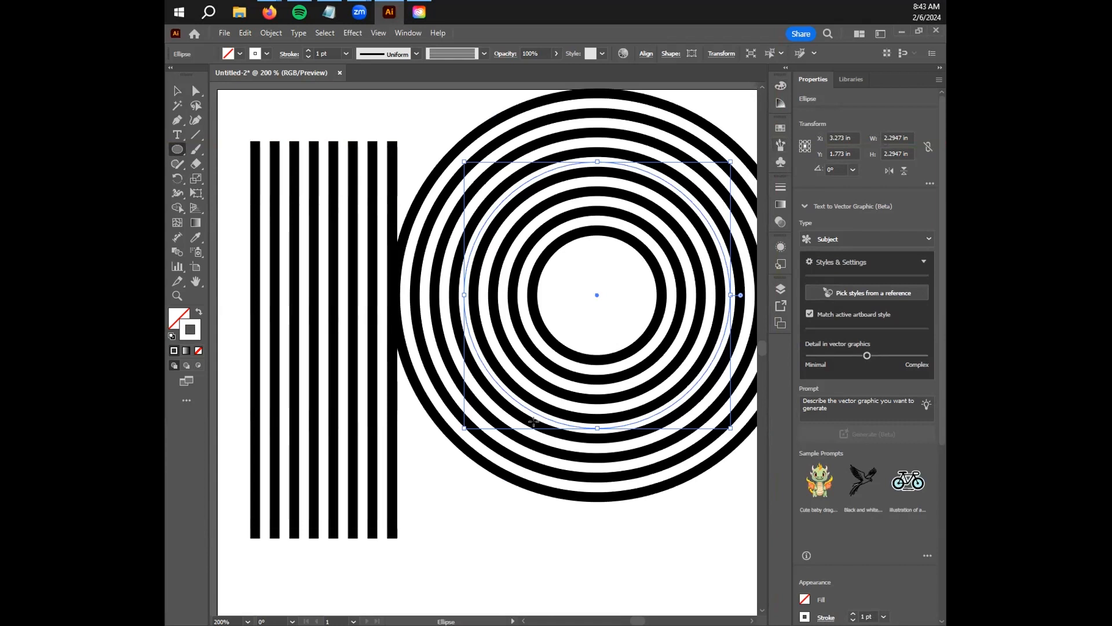
{"action": "scroll", "coordinate": [529, 439], "scroll_direction": "down", "scroll_amount": 2}
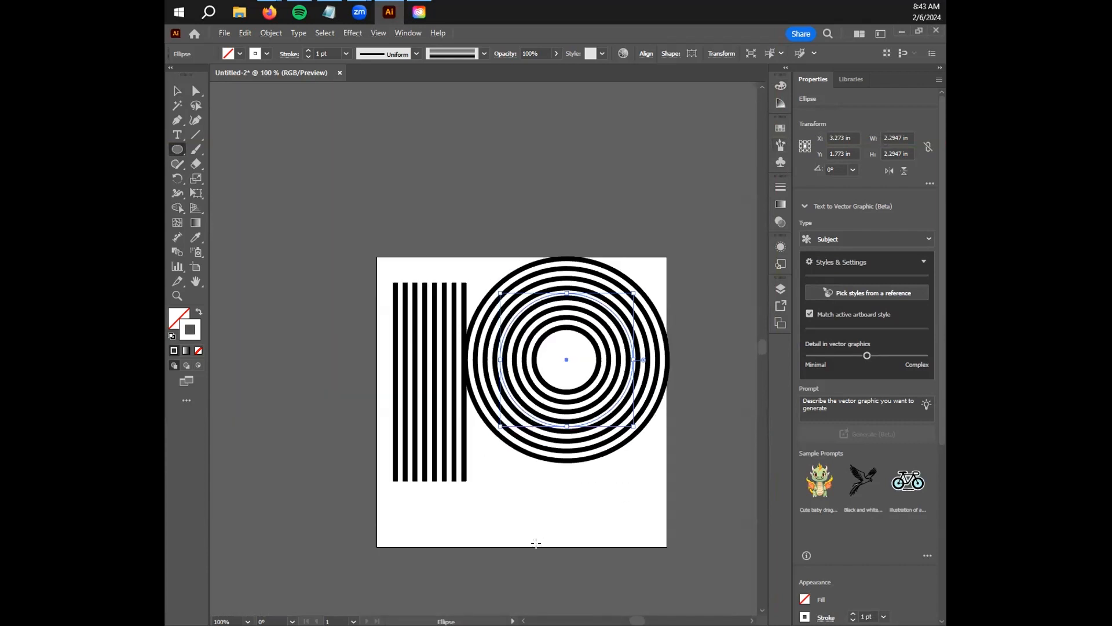
{"action": "mouse_move", "coordinate": [585, 508]}
{"action": "left_mouse_down"}
{"action": "mouse_move", "coordinate": [553, 492]}
{"action": "mouse_move", "coordinate": [600, 495]}
{"action": "left_mouse_up"}
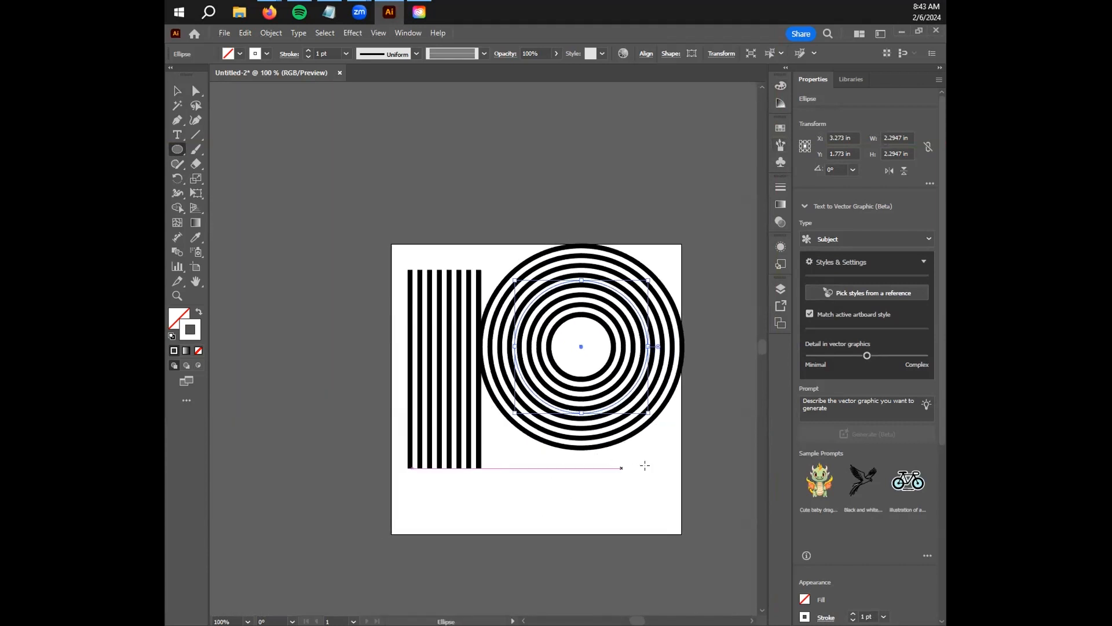
- Move the striped ring off the bars and duplicate it to make three rings around the artboard
{"action": "left_click", "coordinate": [178, 91]}
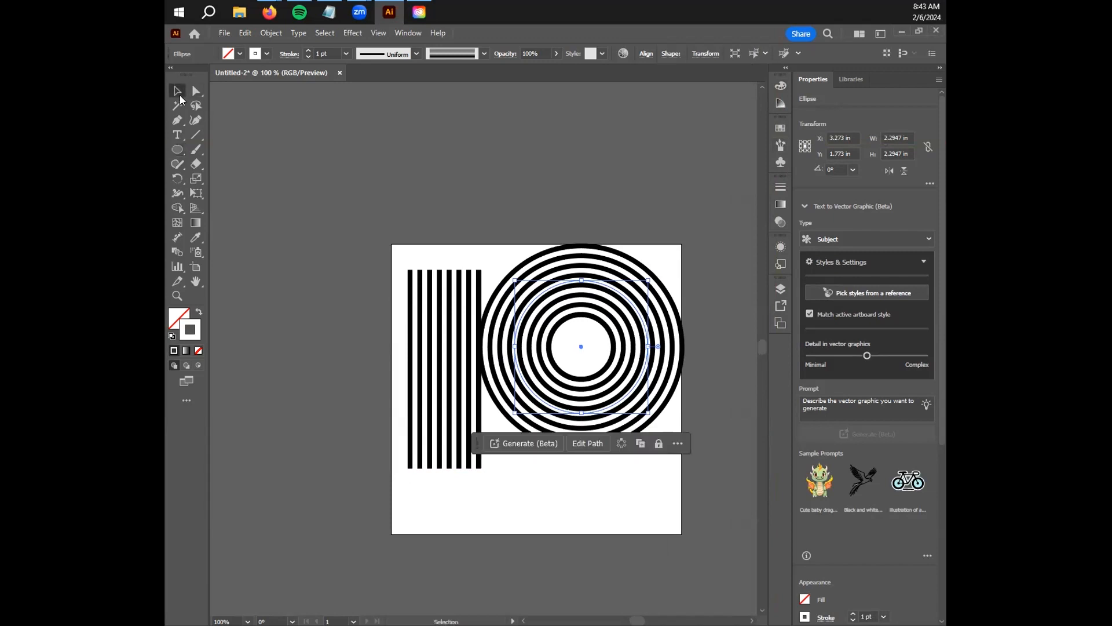
{"action": "left_click_drag", "start_coordinate": [539, 404], "coordinate": [274, 212]}
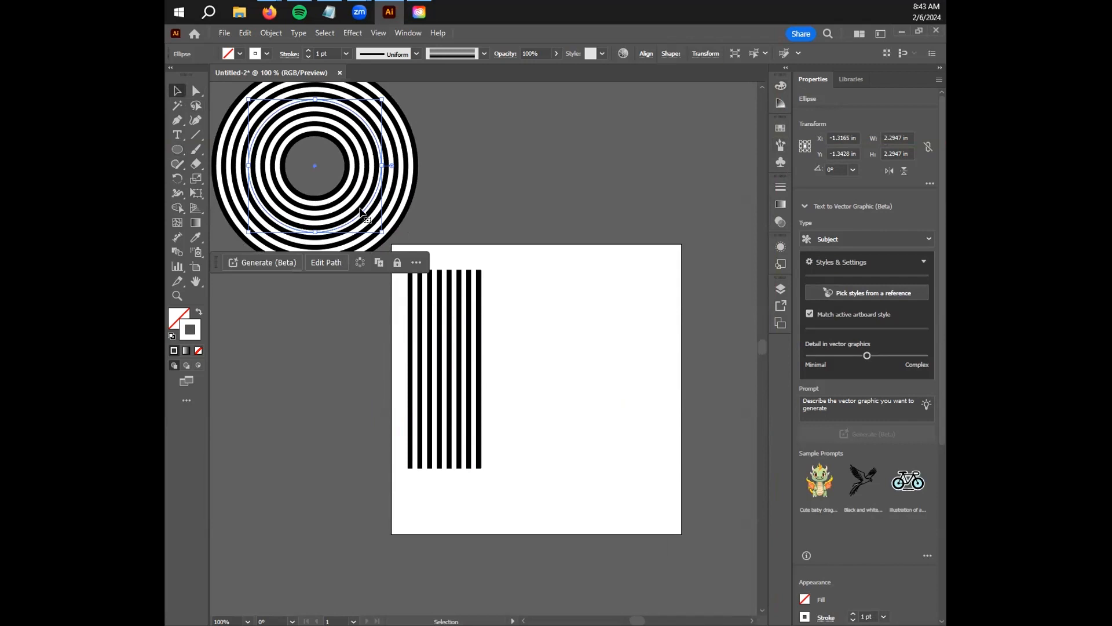
{"action": "left_click_drag", "start_coordinate": [366, 214], "coordinate": [613, 270]}
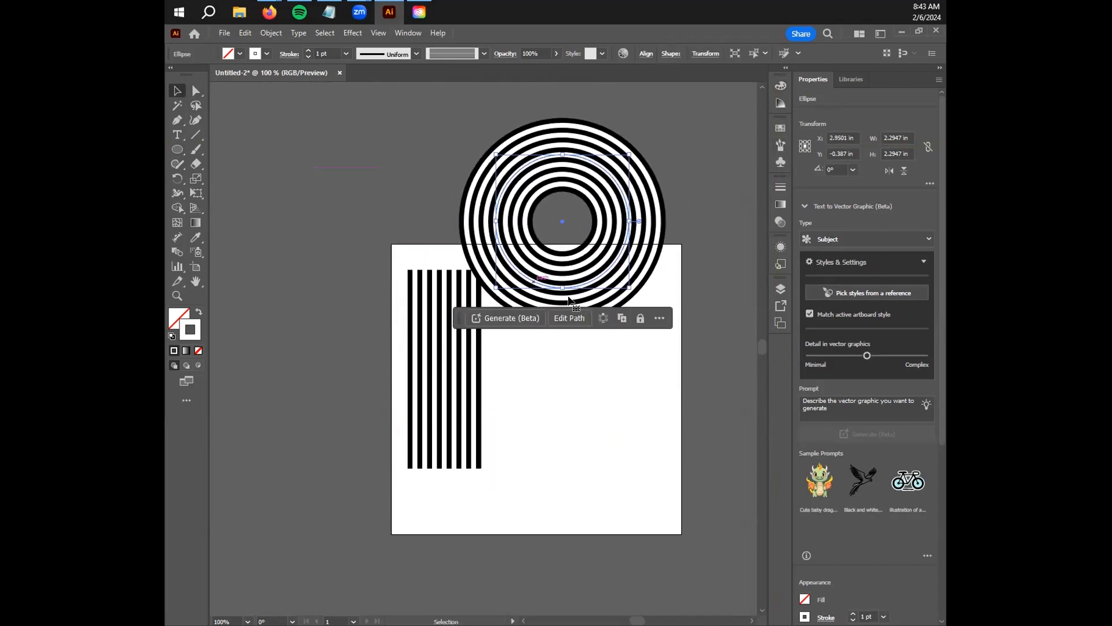
{"action": "left_click_drag", "start_coordinate": [588, 261], "coordinate": [288, 447]}
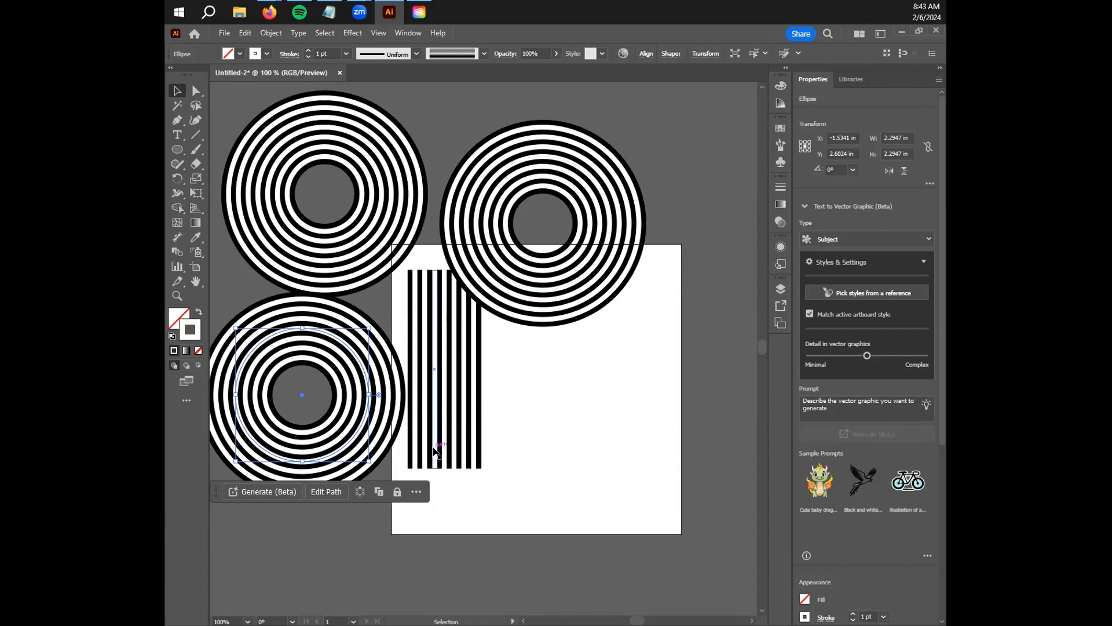
- Spread the ring copies apart, one over the artboard's upper edge and one beside its lower left side, and deselect
{"action": "left_click_drag", "start_coordinate": [350, 432], "coordinate": [325, 426]}
{"action": "left_click_drag", "start_coordinate": [553, 300], "coordinate": [613, 243]}
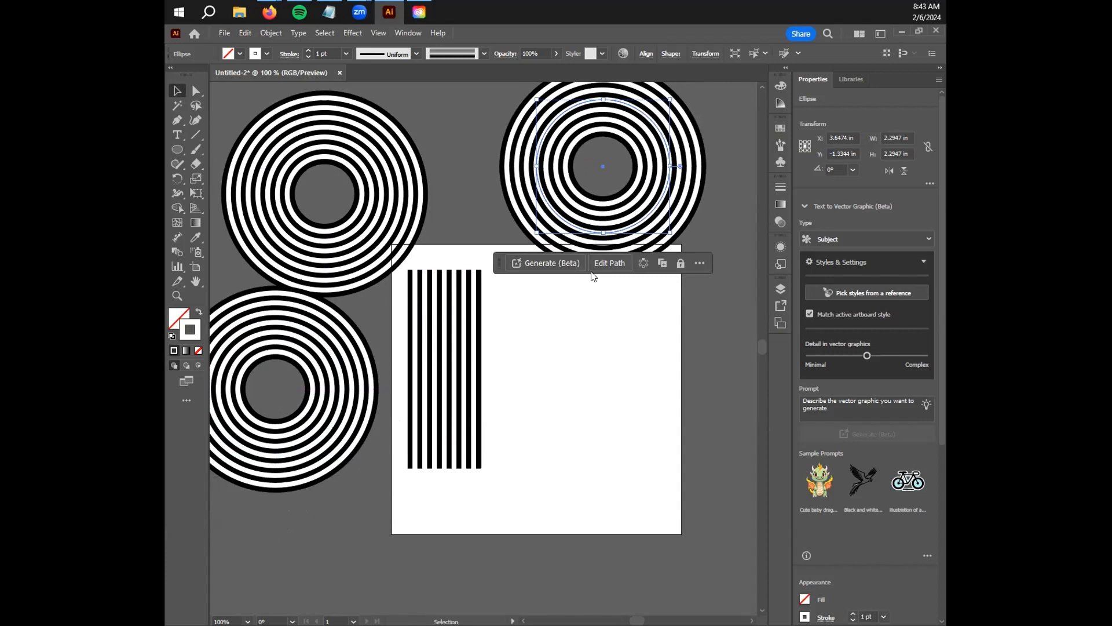
{"action": "left_click_drag", "start_coordinate": [342, 418], "coordinate": [335, 475]}
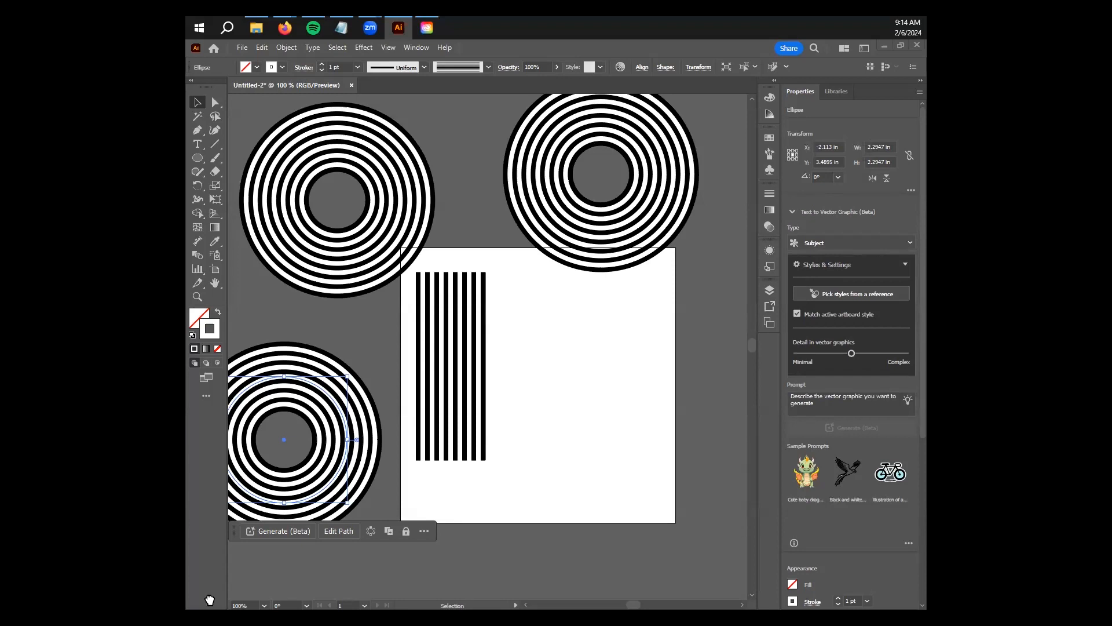
{"action": "left_click", "coordinate": [262, 555]}
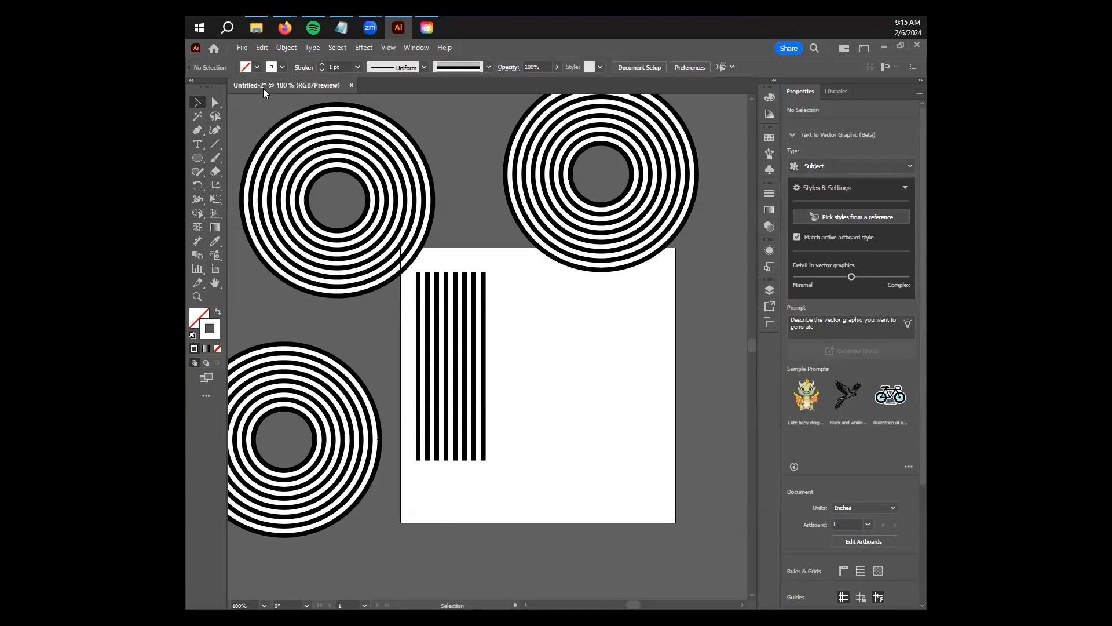
- Start saving the document under a new name on the computer instead of Creative Cloud
{"action": "left_click", "coordinate": [242, 48]}
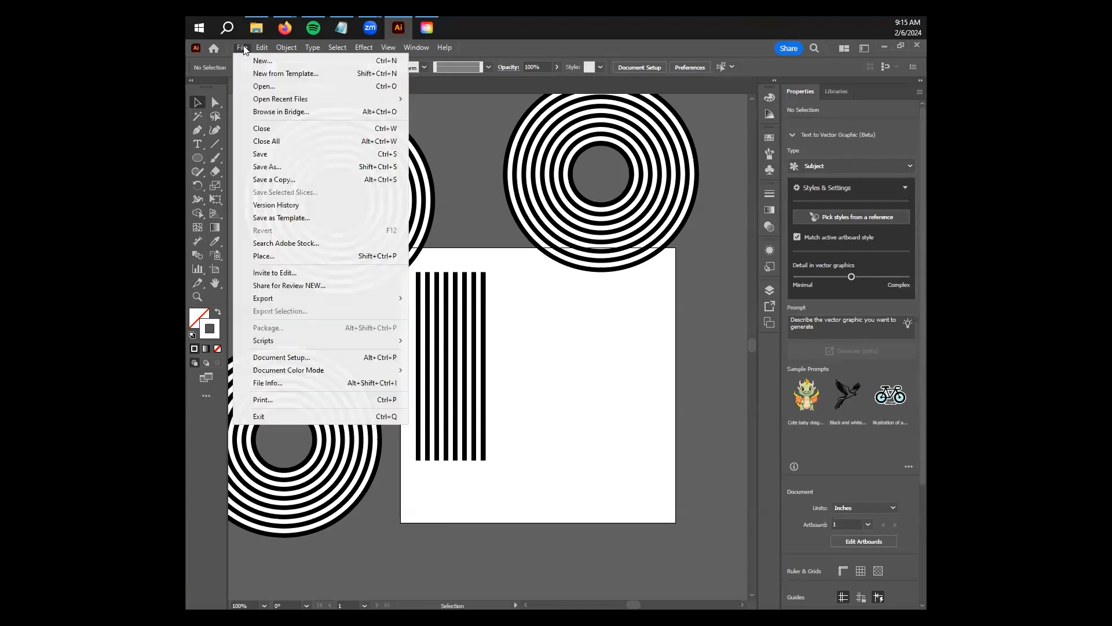
{"action": "left_click", "coordinate": [315, 168]}
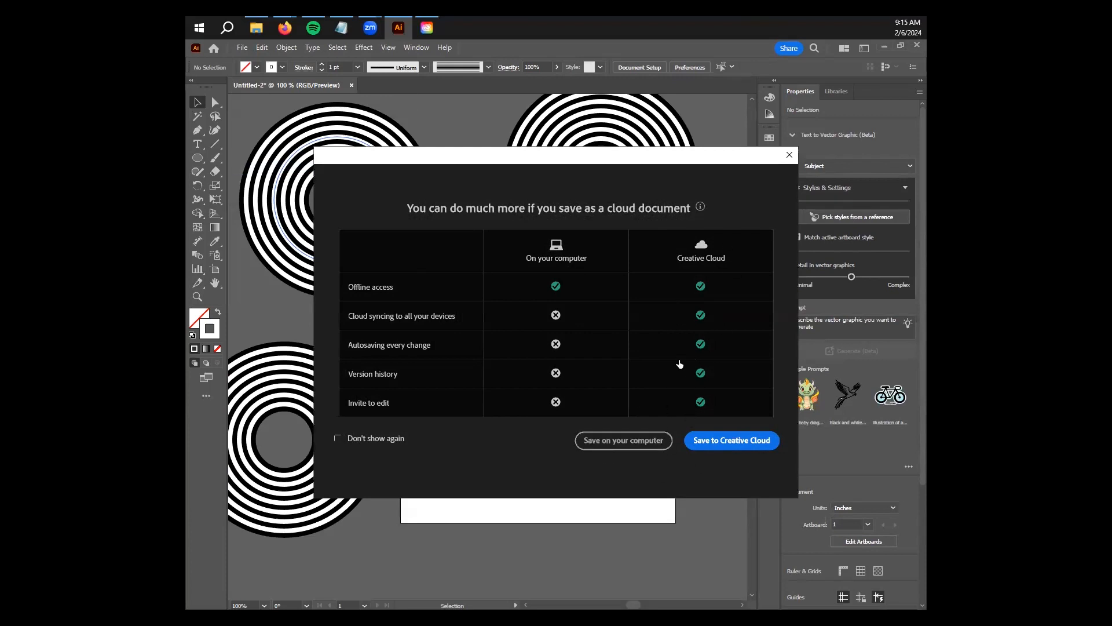
{"action": "left_click", "coordinate": [615, 444]}
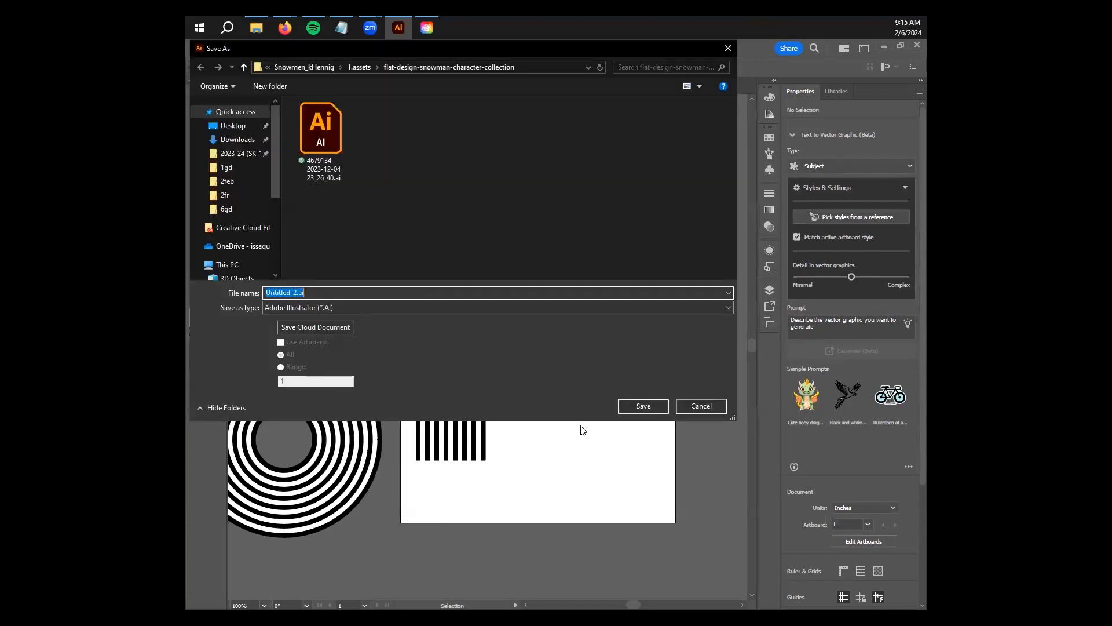
{"action": "left_click", "coordinate": [314, 68]}
{"action": "left_click", "coordinate": [302, 66]}
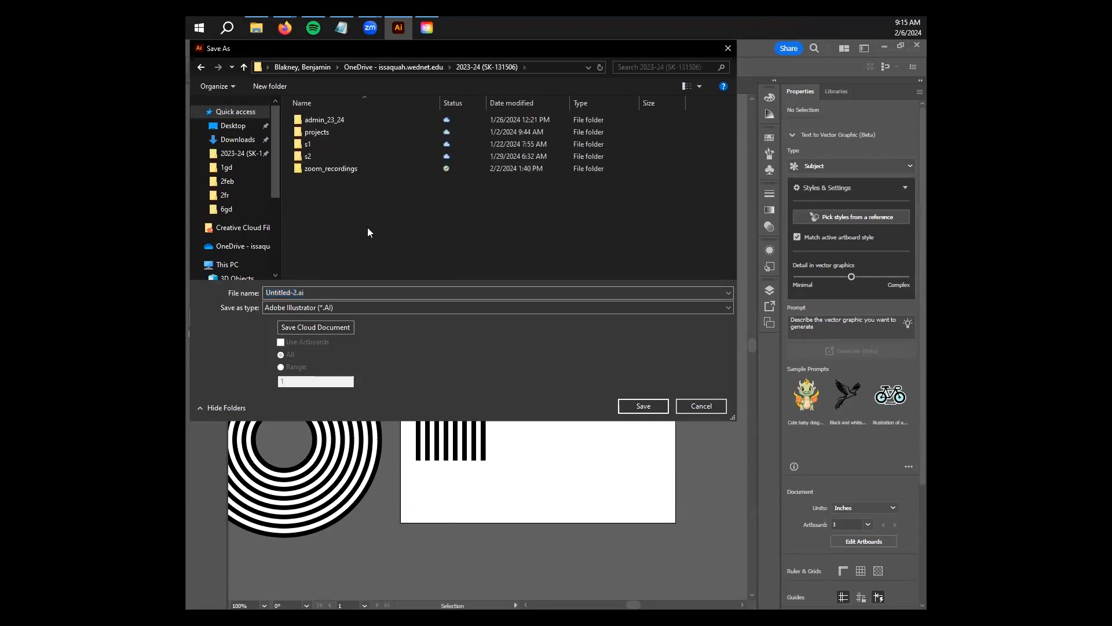
{"action": "double_click", "coordinate": [327, 155]}
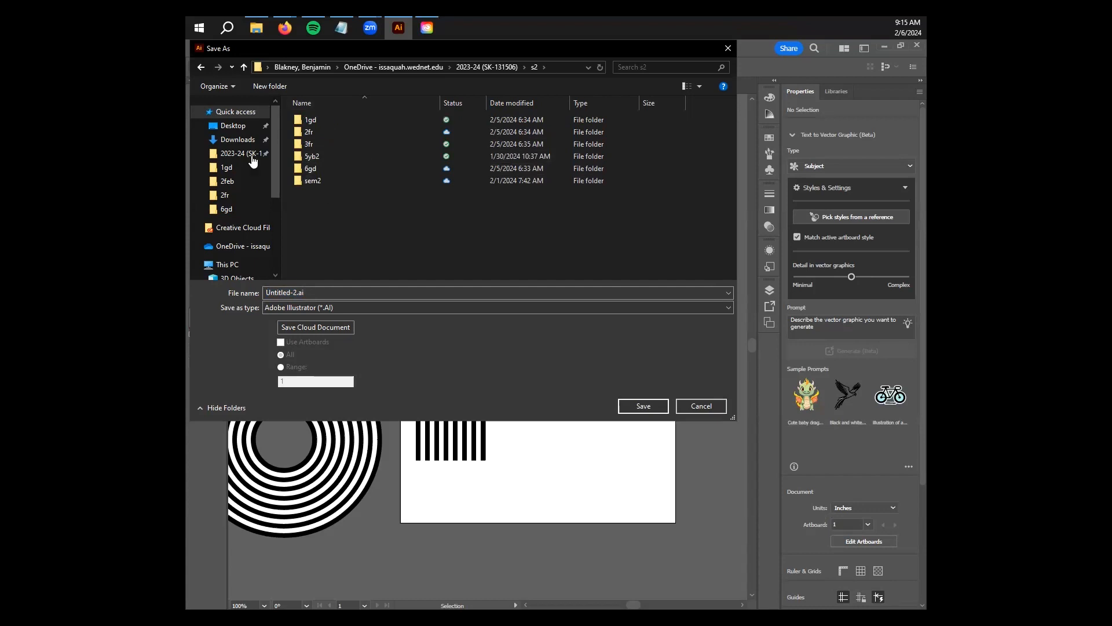
- Change the save location to the OneDrive root folder and enlarge the save dialog and its folder list
{"action": "left_click", "coordinate": [250, 247]}
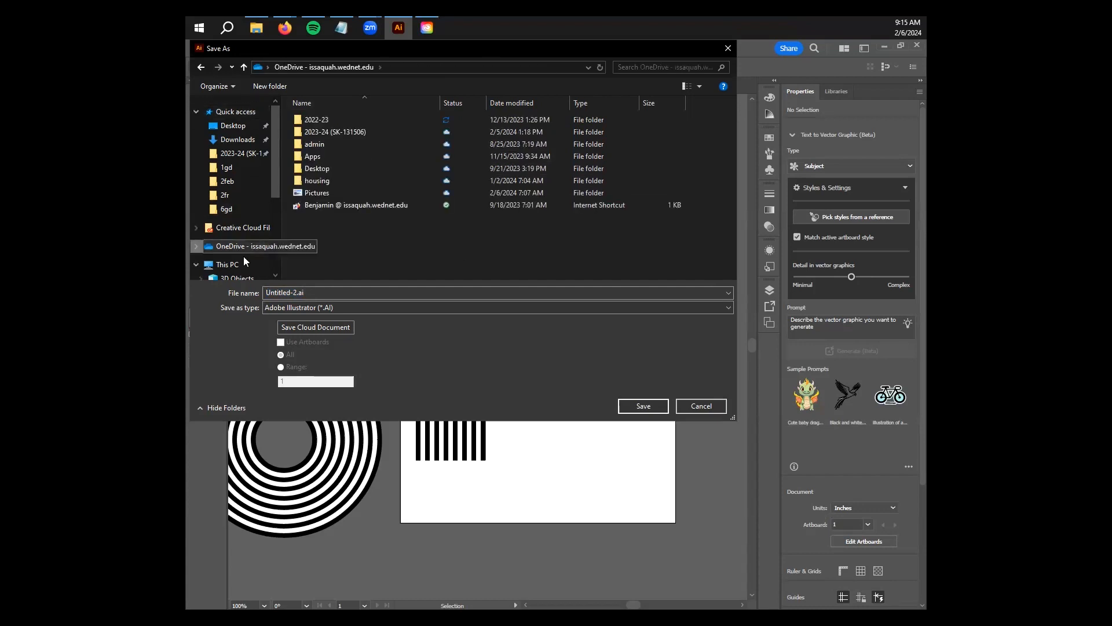
{"action": "scroll", "coordinate": [249, 243], "scroll_direction": "down", "scroll_amount": 1}
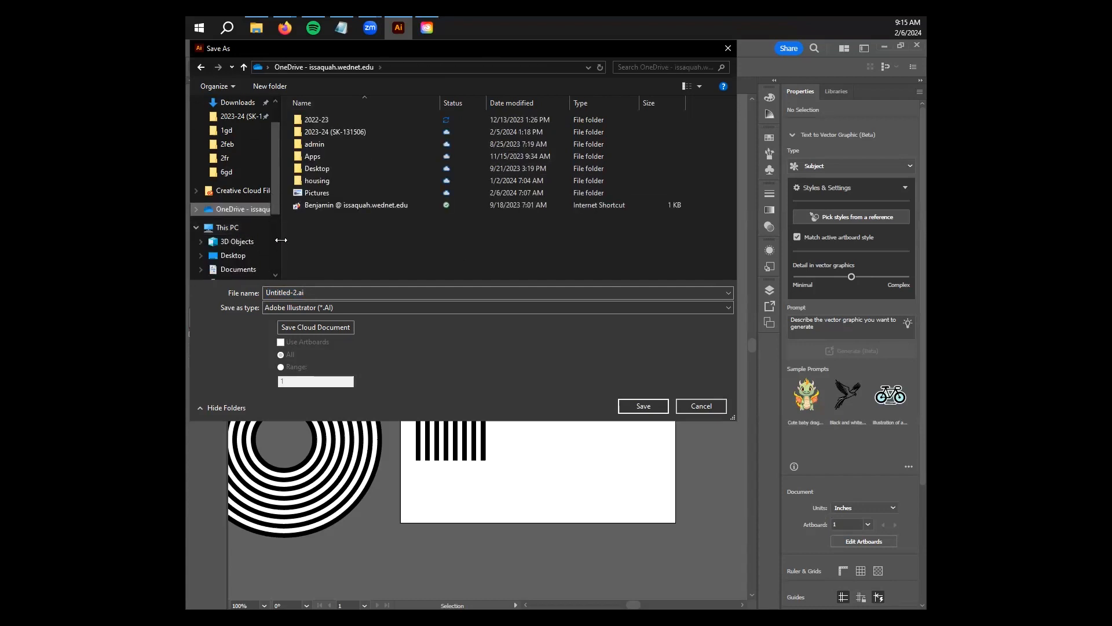
{"action": "left_click_drag", "start_coordinate": [284, 240], "coordinate": [346, 240]}
{"action": "scroll", "coordinate": [274, 255], "scroll_direction": "up", "scroll_amount": 1}
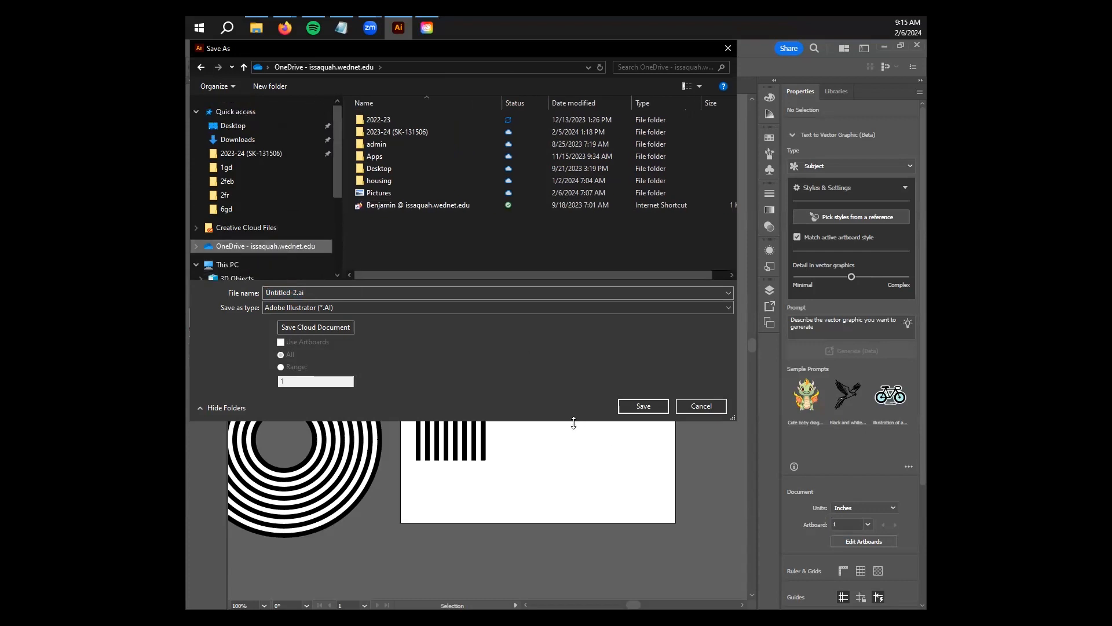
{"action": "left_click_drag", "start_coordinate": [574, 423], "coordinate": [574, 512]}
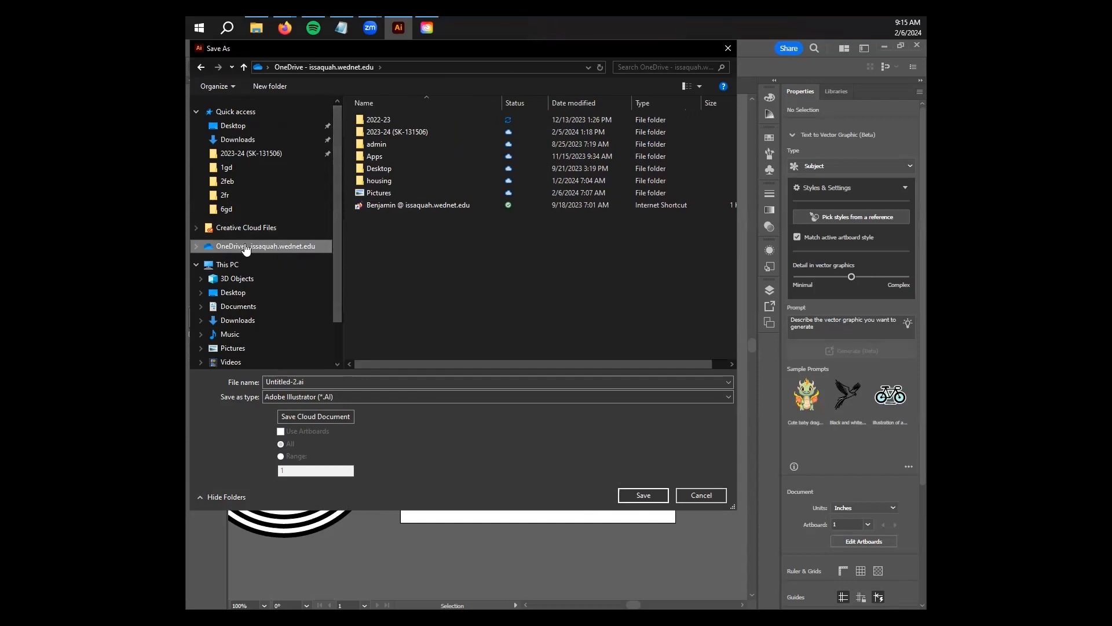
- Set the save location to the 1gd folder inside s2 in the 2023-24 school-year folder
{"action": "double_click", "coordinate": [425, 132]}
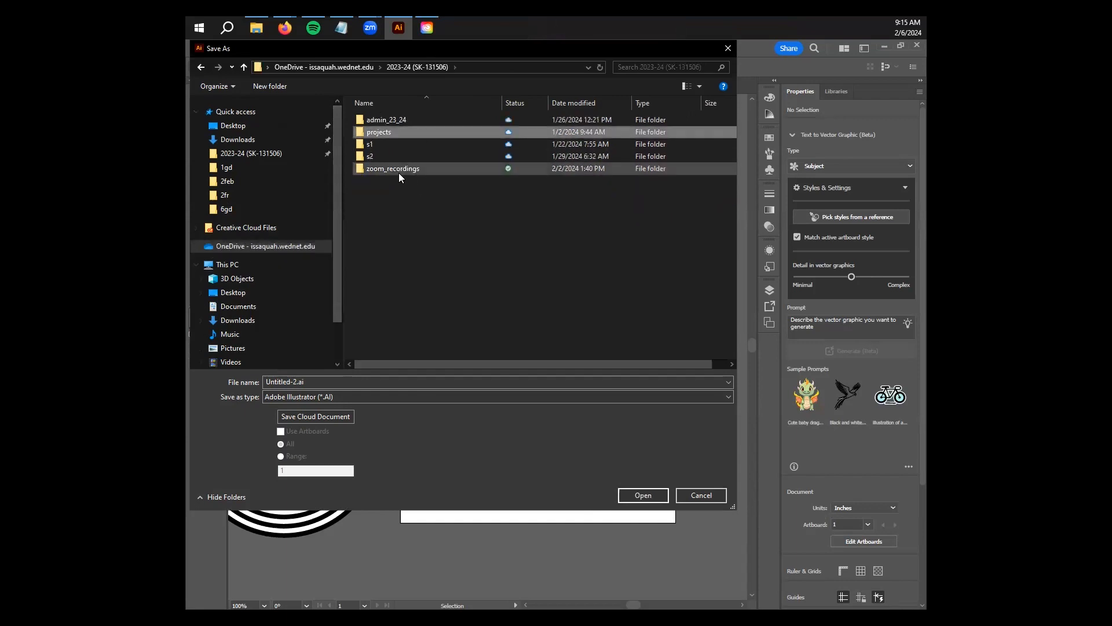
{"action": "left_click", "coordinate": [389, 186]}
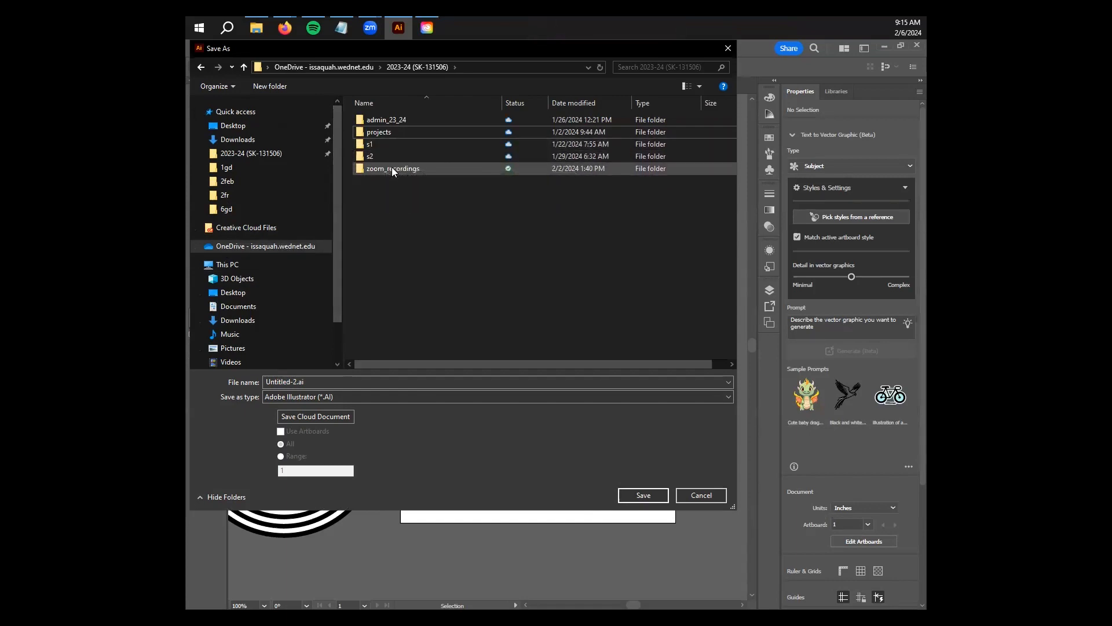
{"action": "double_click", "coordinate": [391, 156]}
{"action": "double_click", "coordinate": [390, 122]}
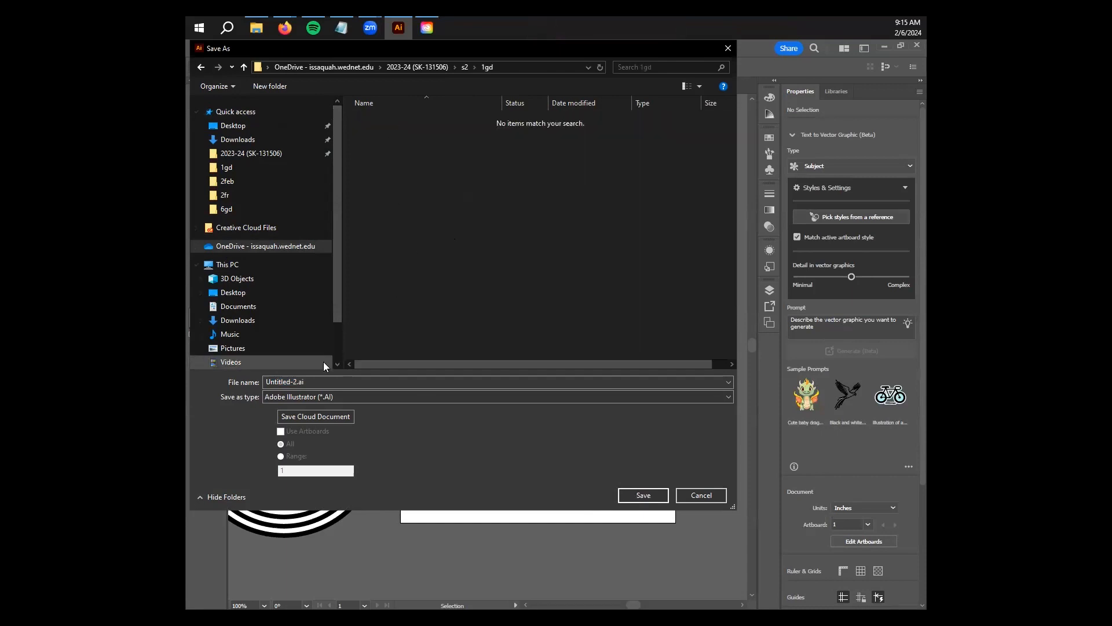
- Name the file retroLine and save it as an Adobe Illustrator file with the Illustrator 2020 version and default options
{"action": "left_click", "coordinate": [336, 381]}
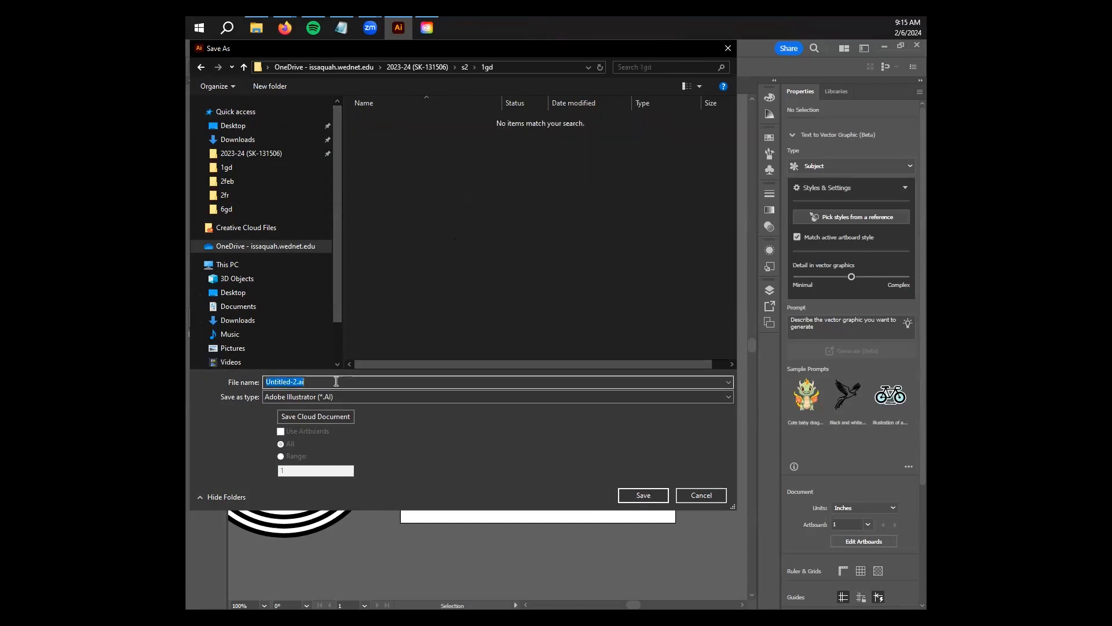
{"action": "type", "text": "line"}
{"action": "key", "text": "BackSpace"}
{"action": "key", "text": "BackSpace"}
{"action": "key", "text": "BackSpace"}
{"action": "key", "text": "BackSpace"}
{"action": "type", "text": "retri"}
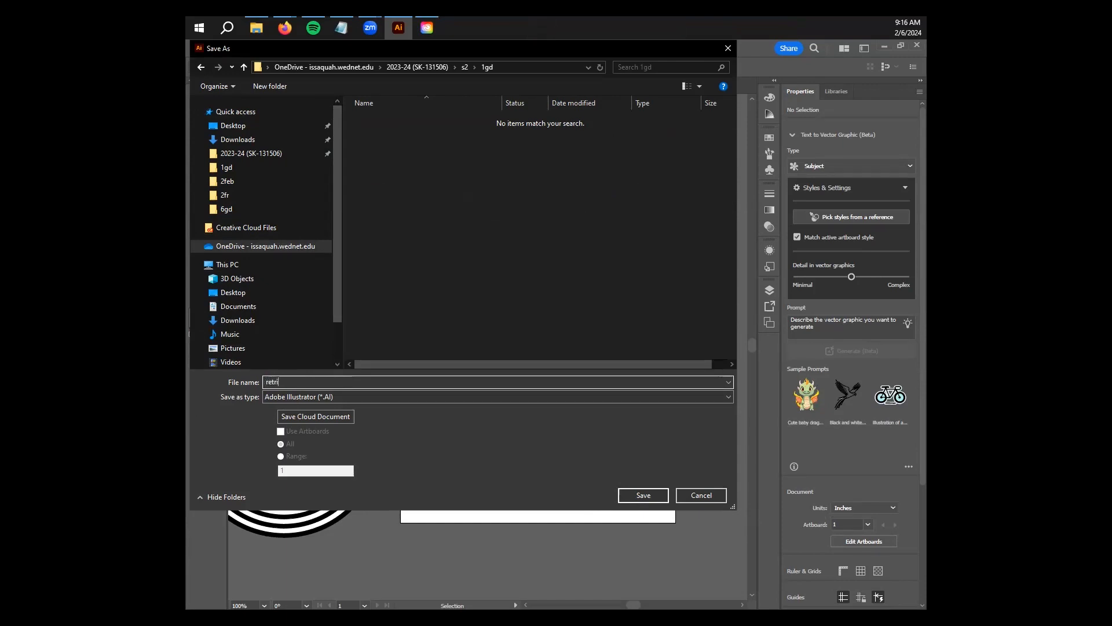
{"action": "key", "text": "BackSpace"}
{"action": "key", "text": "BackSpace"}
{"action": "type", "text": "oLineart"}
{"action": "key", "text": "BackSpace"}
{"action": "key", "text": "BackSpace"}
{"action": "key", "text": "BackSpace"}
{"action": "key", "text": "BackSpace"}
{"action": "key", "text": "BackSpace"}
{"action": "type", "text": "ne"}
{"action": "left_click", "coordinate": [643, 495]}
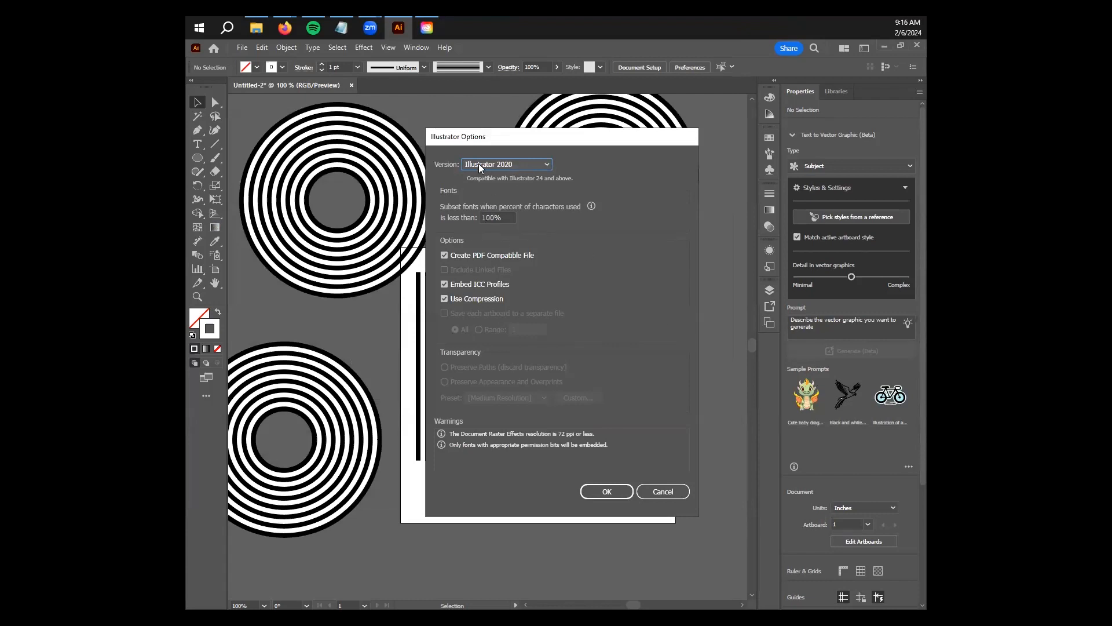
{"action": "left_click", "coordinate": [609, 495]}
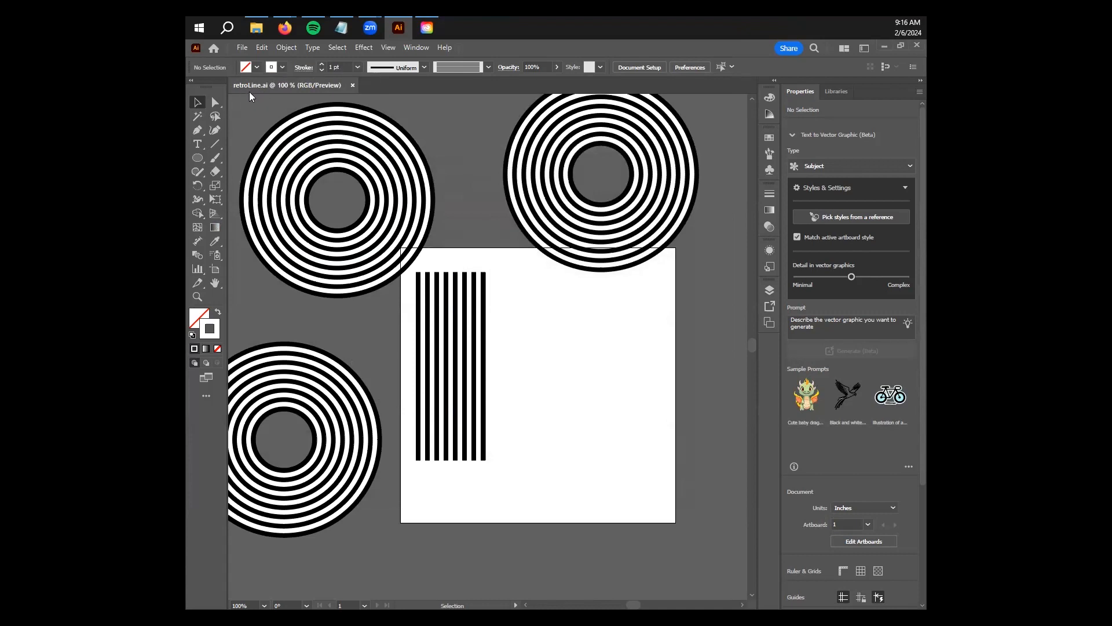
- Switch to File Explorer and open the 1gd folder in s2 to check for the saved retroLine.ai, and minimize the window
{"action": "left_click", "coordinate": [267, 30]}
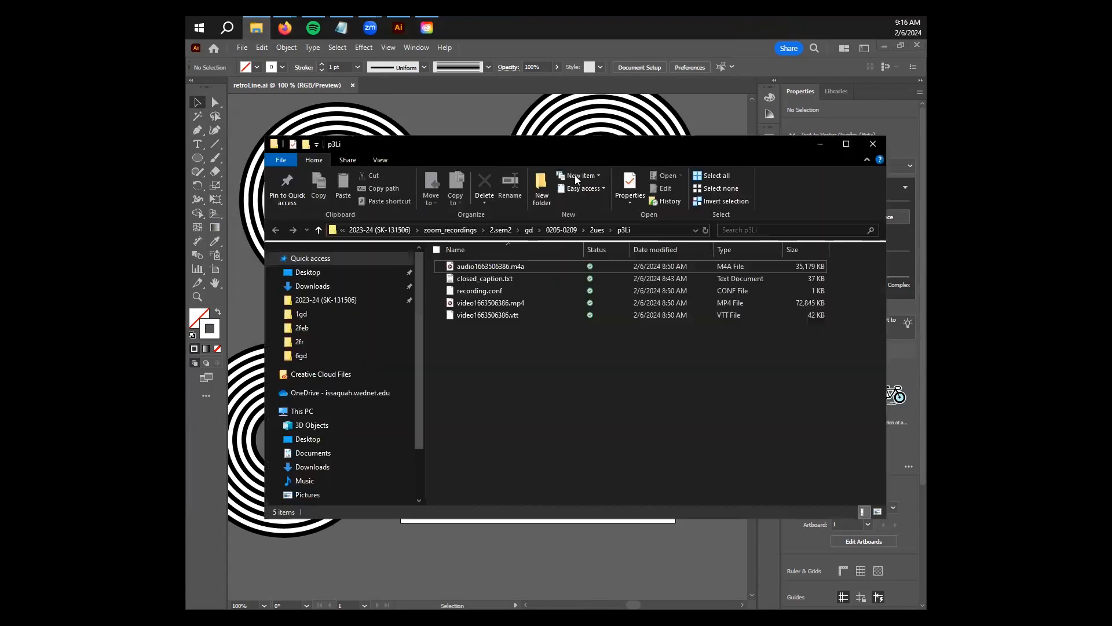
{"action": "left_click", "coordinate": [399, 232]}
{"action": "double_click", "coordinate": [473, 307]}
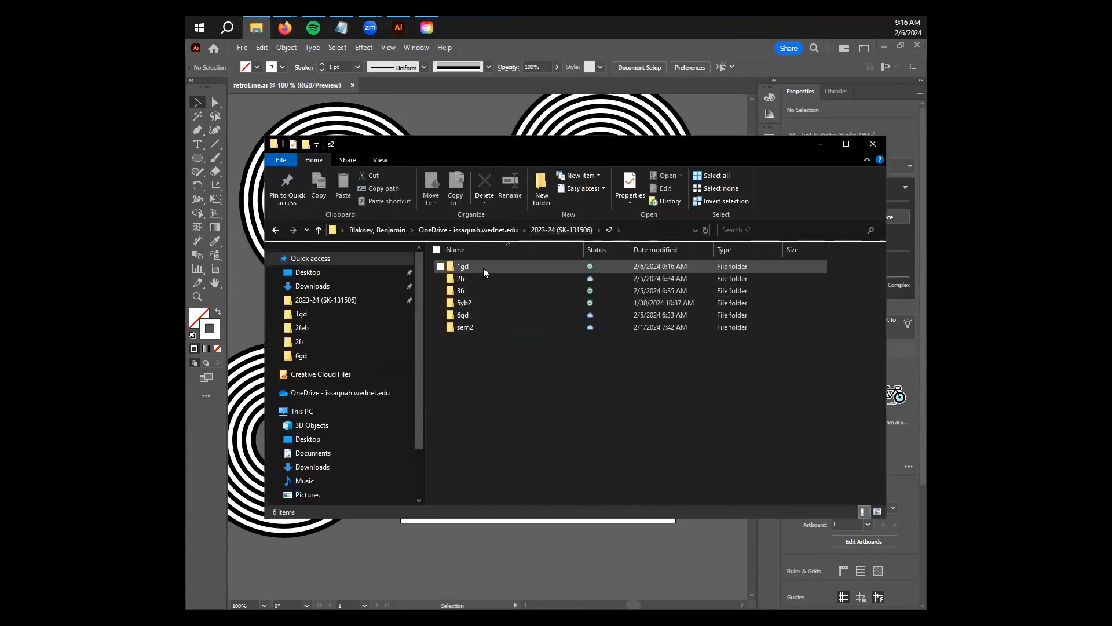
{"action": "double_click", "coordinate": [466, 266]}
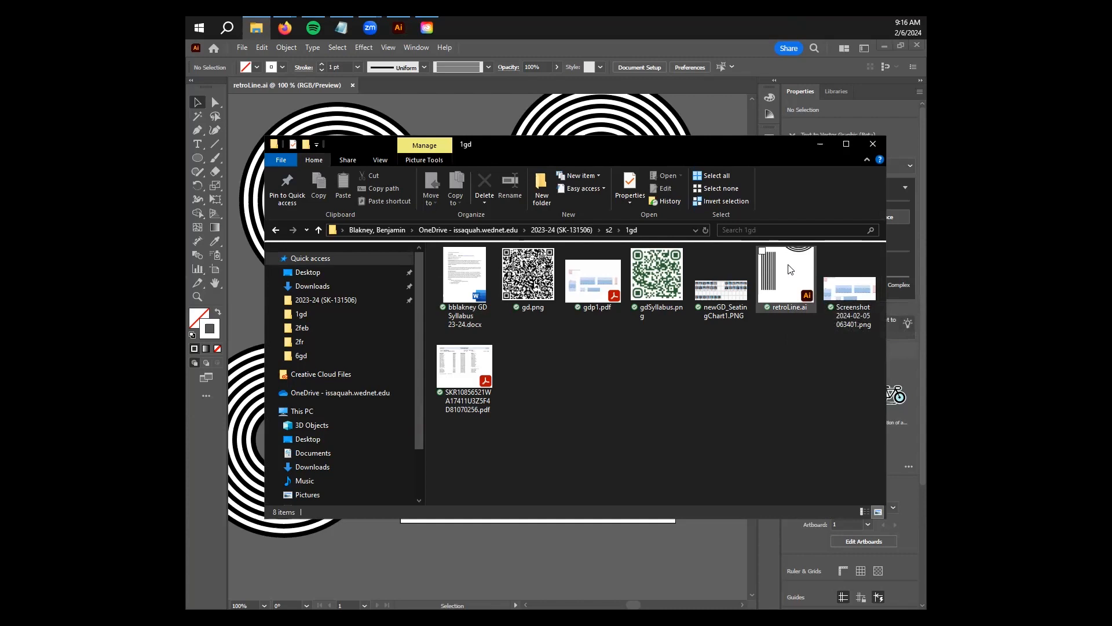
{"action": "left_click", "coordinate": [820, 144]}
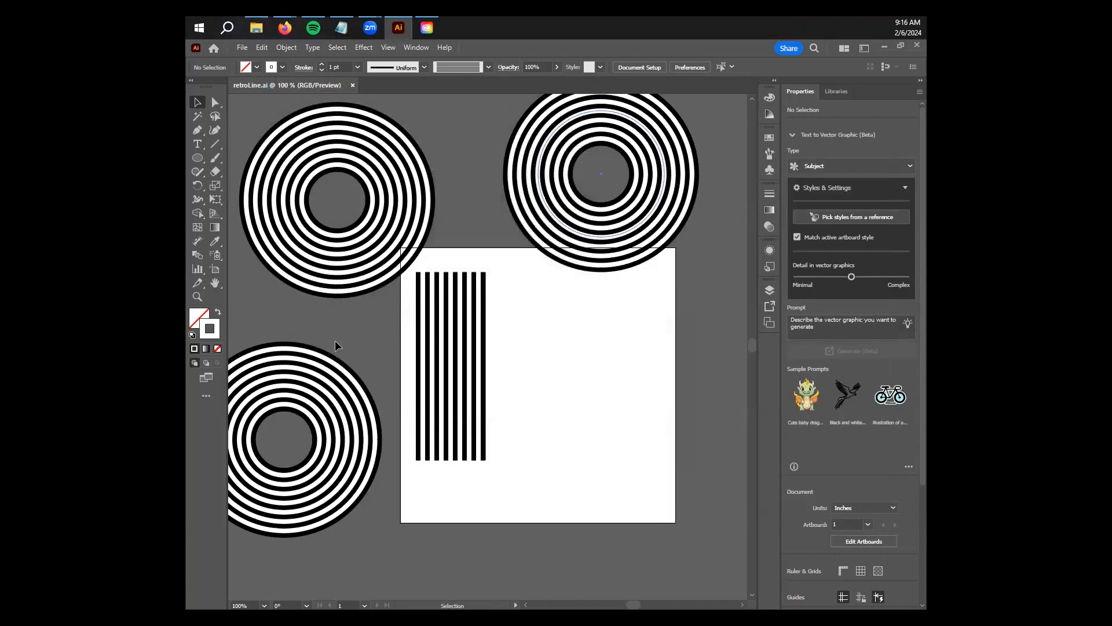
- Bring the 1gd folder window back over the artwork to review its files, and close it
{"action": "left_click", "coordinate": [265, 18]}
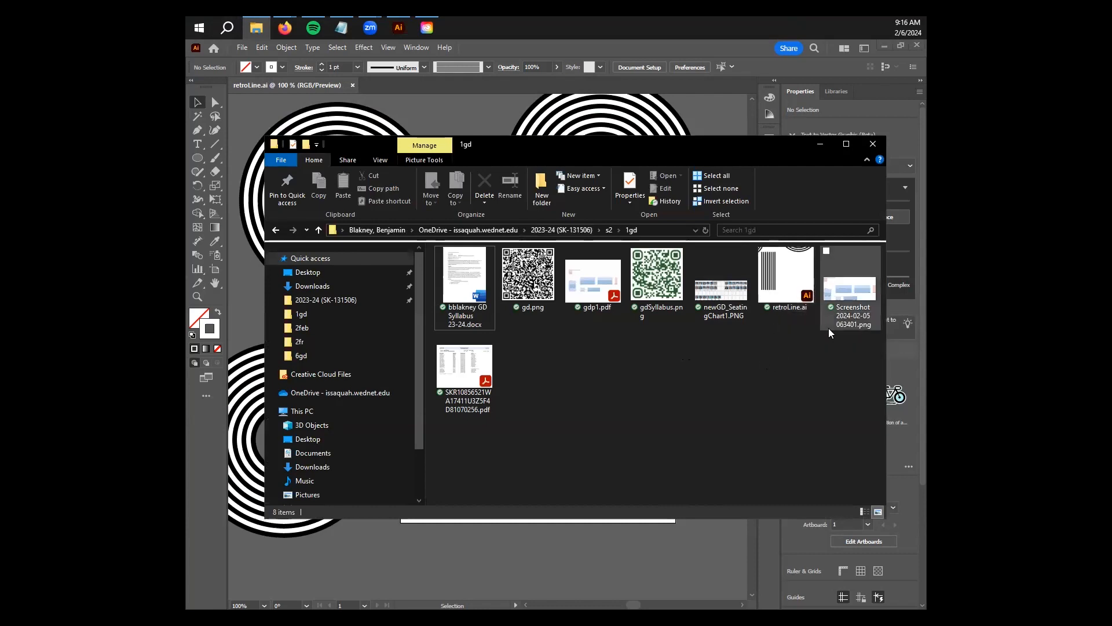
{"action": "left_click_drag", "start_coordinate": [631, 148], "coordinate": [600, 158]}
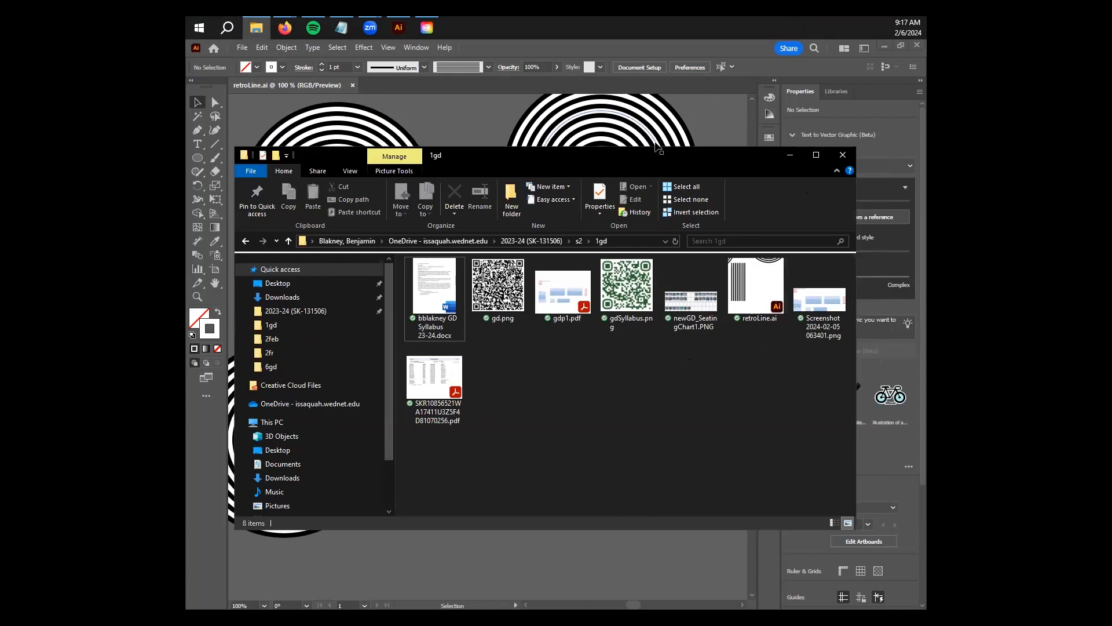
{"action": "left_click_drag", "start_coordinate": [651, 161], "coordinate": [656, 169]}
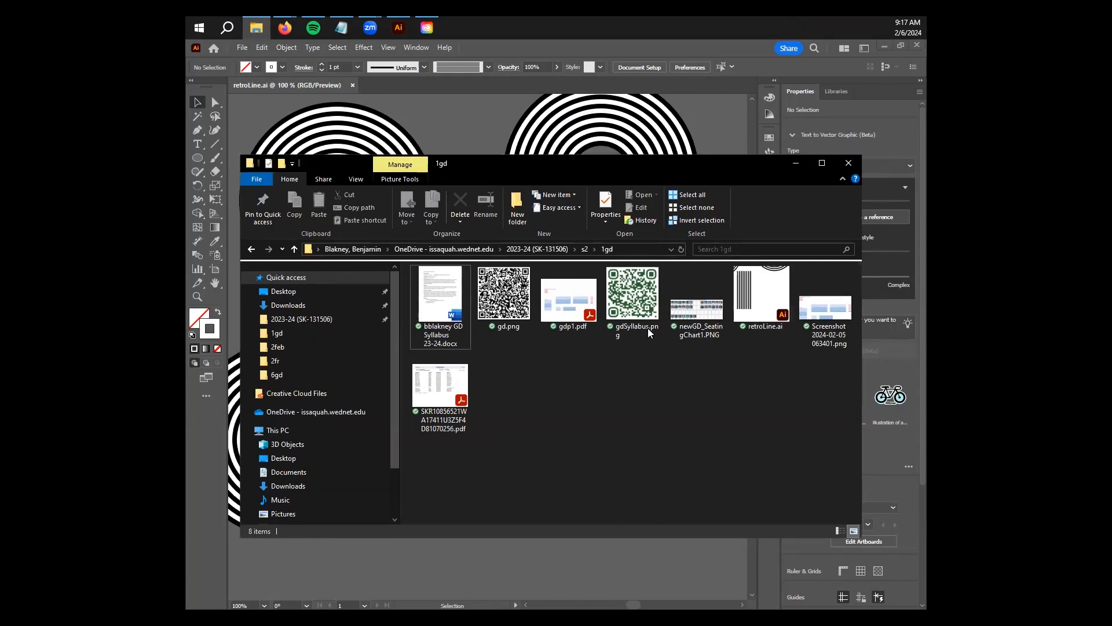
{"action": "left_click", "coordinate": [849, 163]}
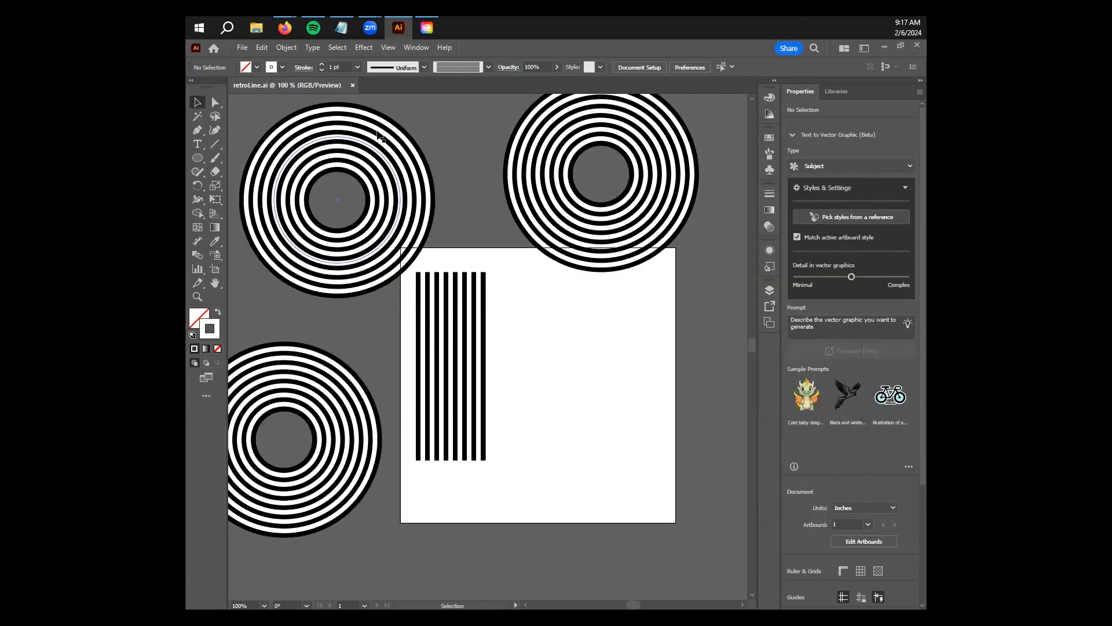